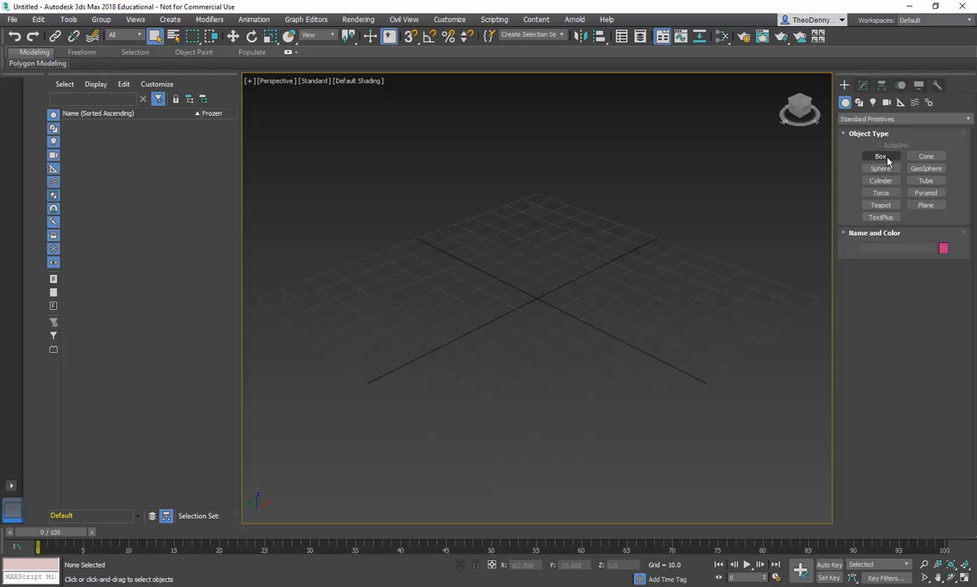
Create a box about 120.7 long, 40.3 wide and 62.6 high, and open its parameters for modification.
click(880, 156)
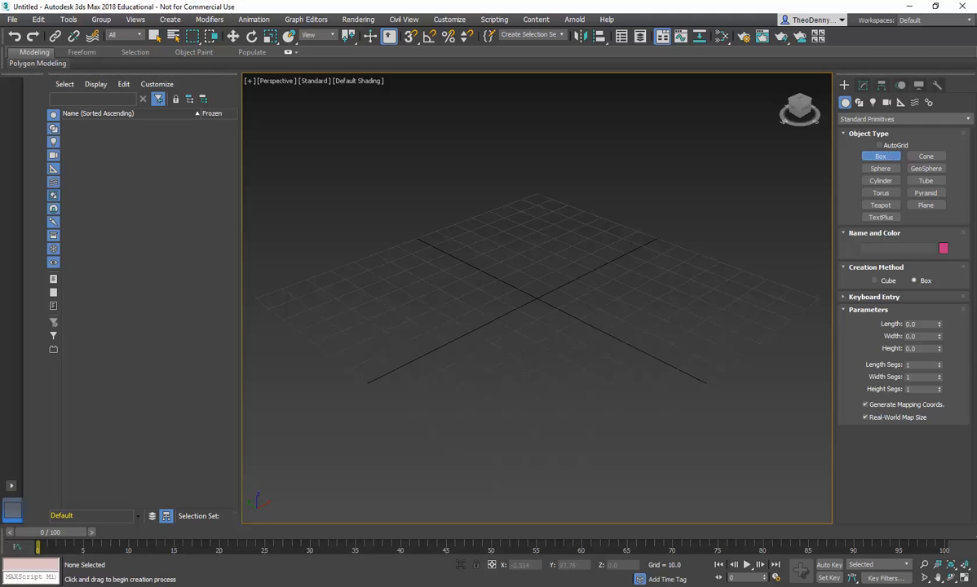
drag(330, 209, 592, 265)
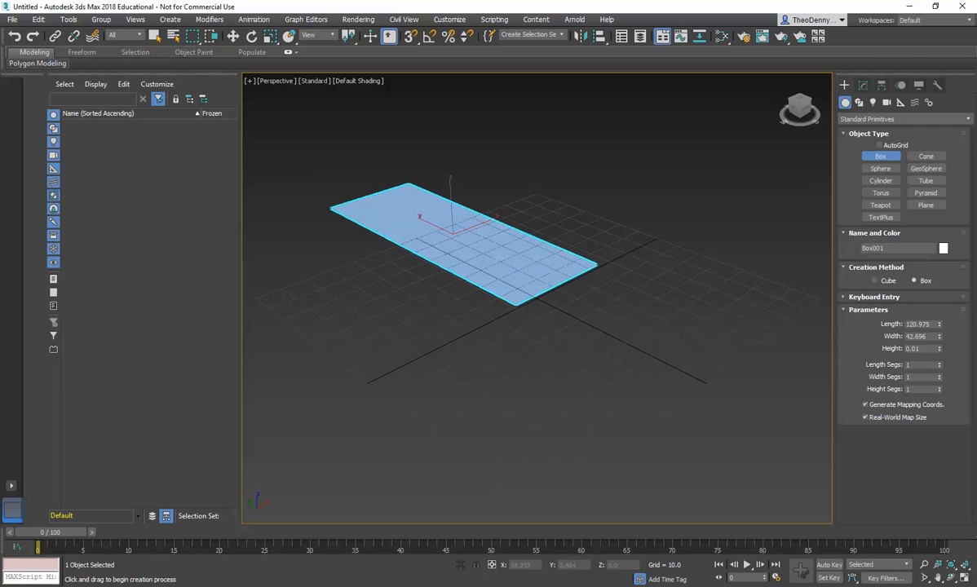
click(598, 99)
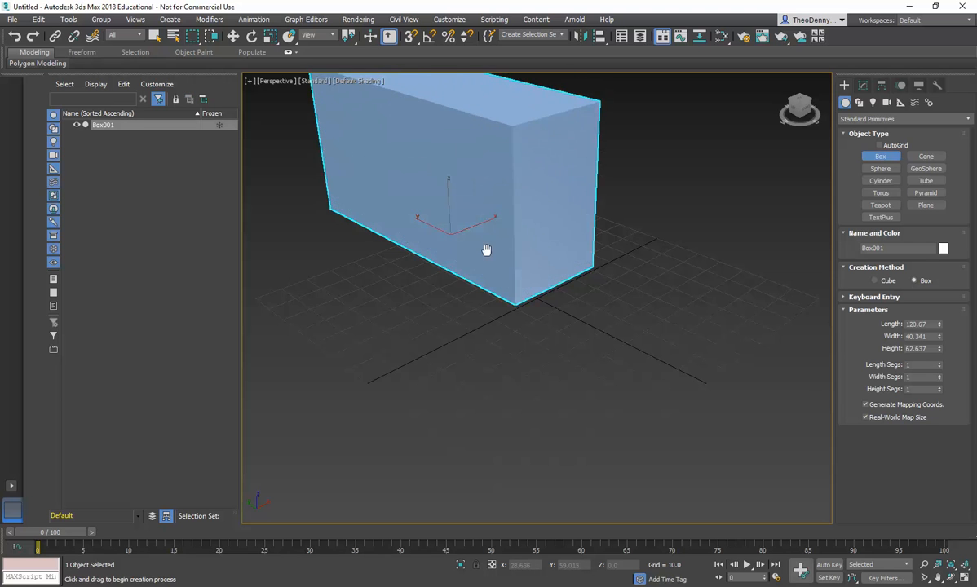
middle_drag(486, 251, 518, 305)
alt+middle_drag(457, 303, 436, 306)
right_click(467, 330)
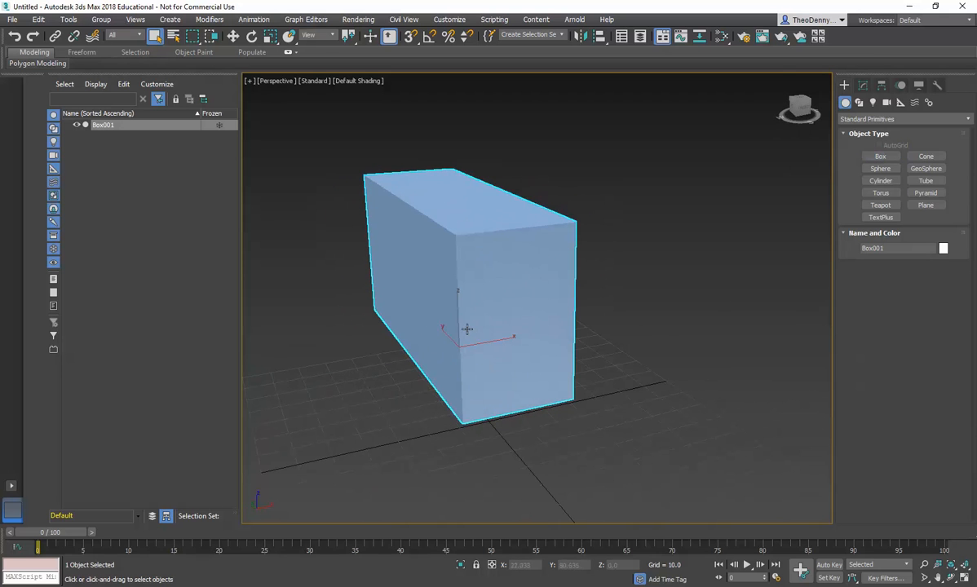
click(863, 84)
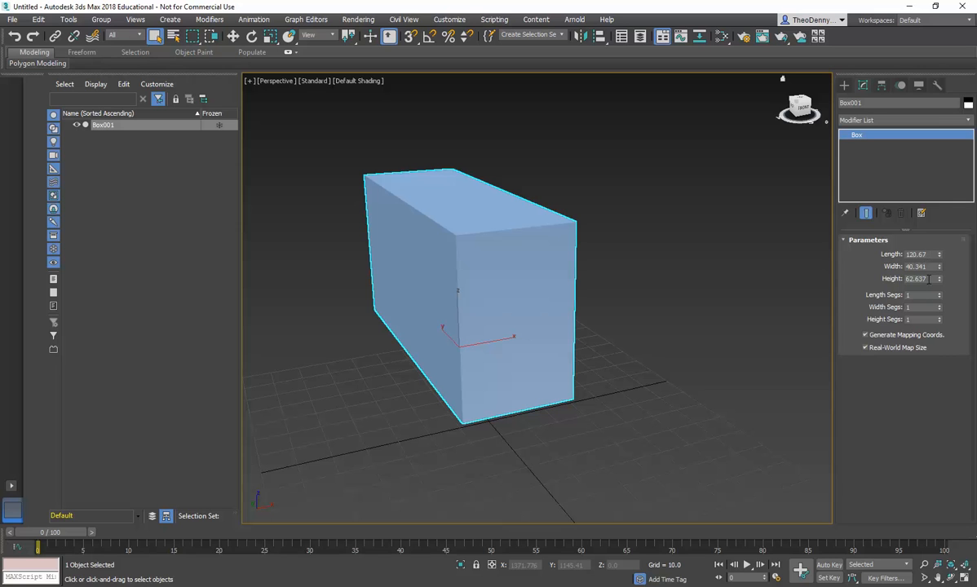
Set the display unit scale to metric millimeters.
click(445, 20)
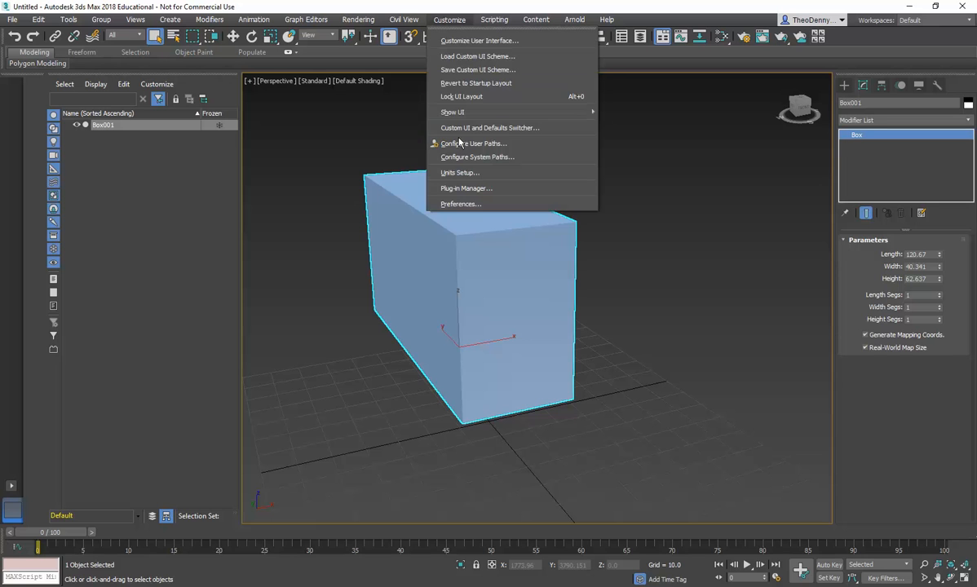
click(456, 172)
click(416, 245)
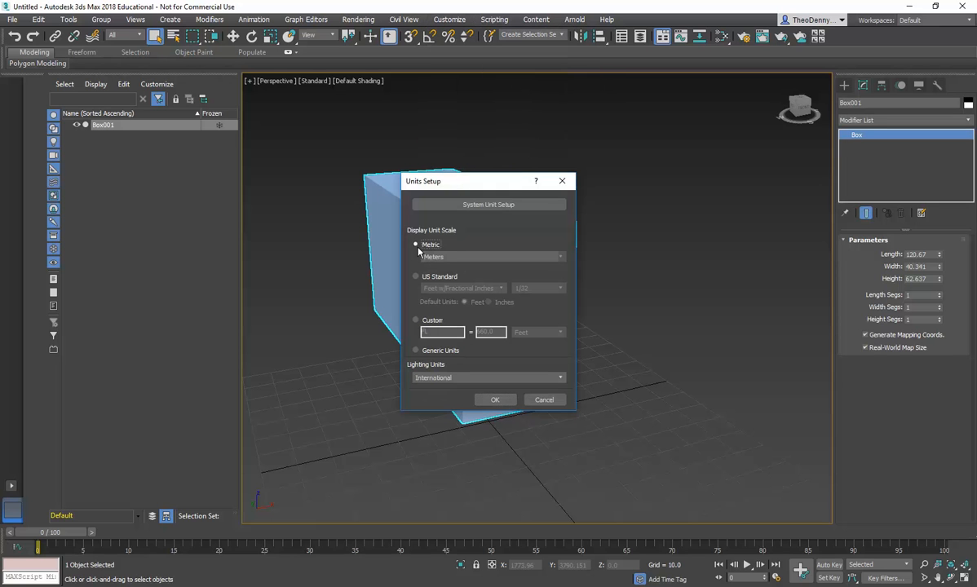
click(451, 257)
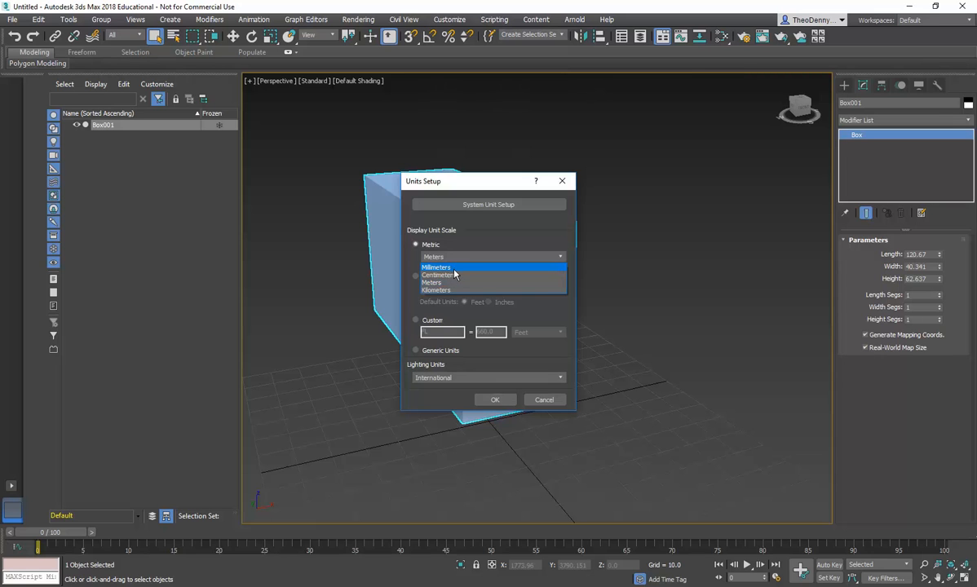
click(454, 275)
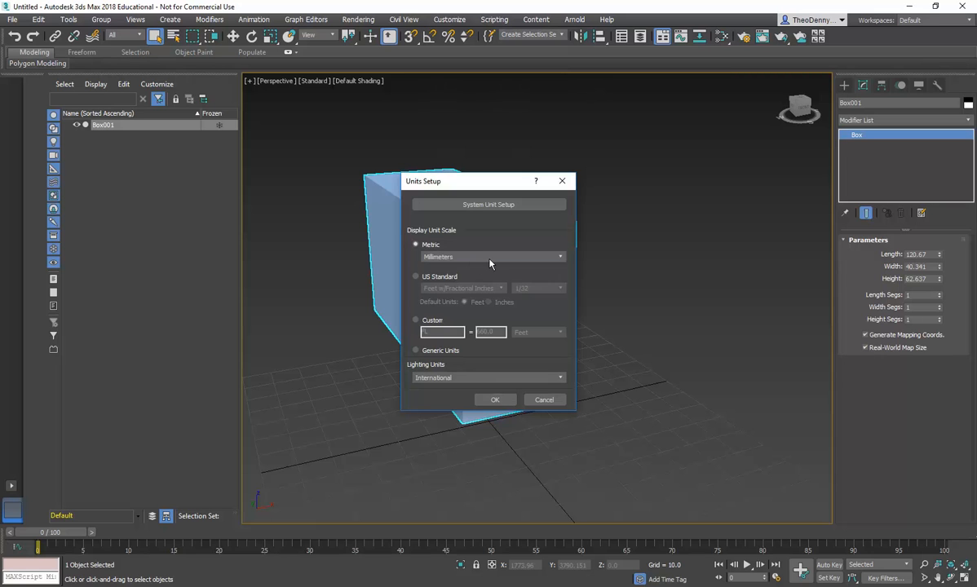
click(490, 259)
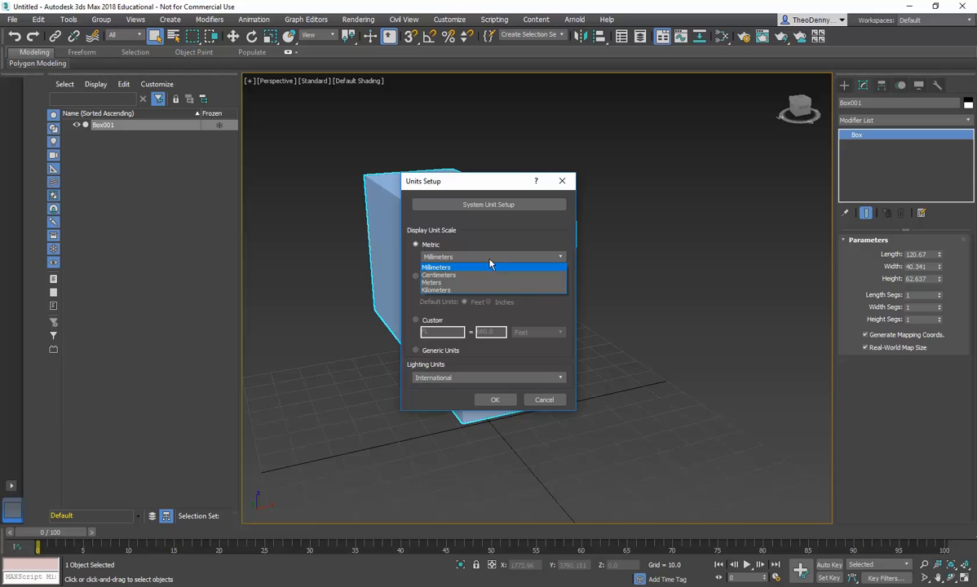
click(440, 267)
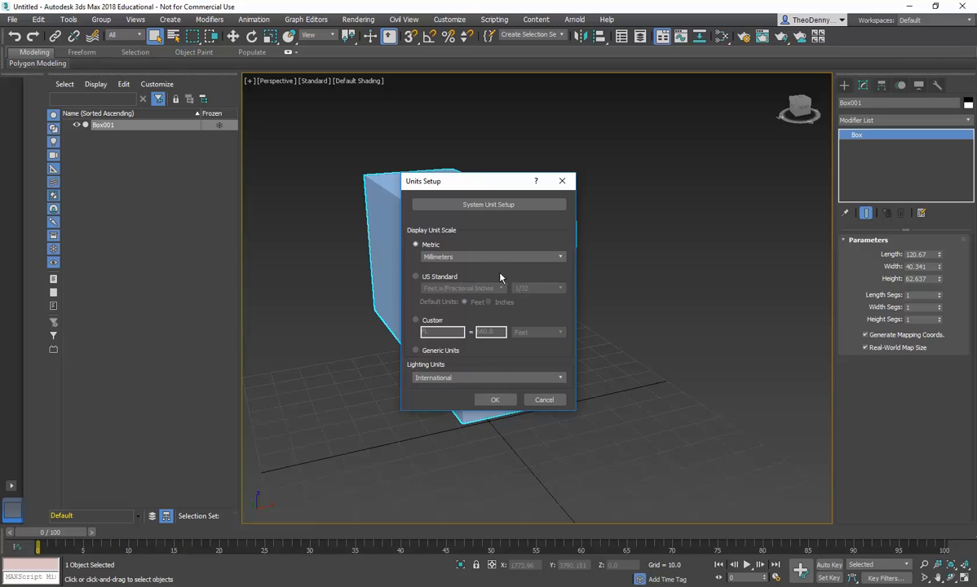
click(494, 400)
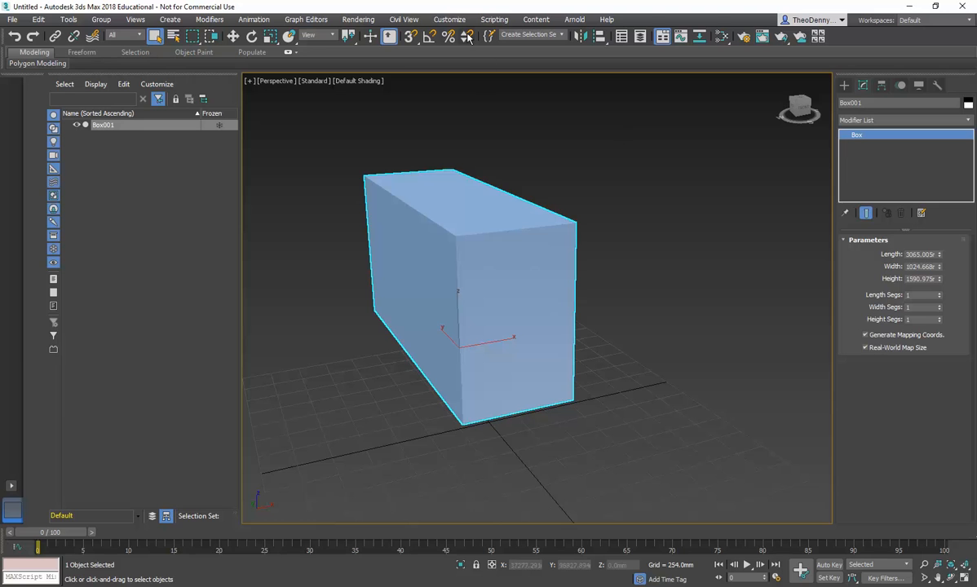
Change the metric display units to meters.
click(449, 19)
click(432, 163)
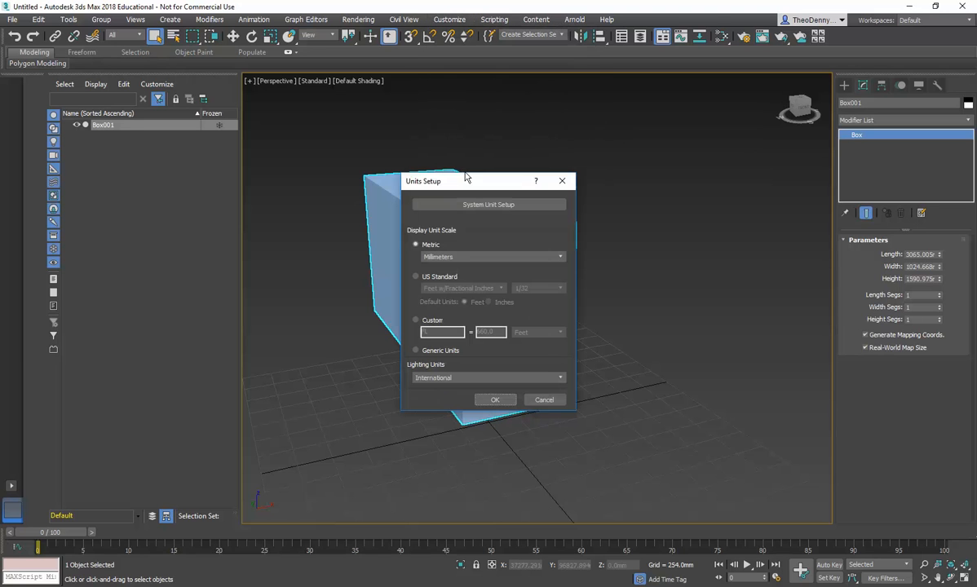
click(462, 257)
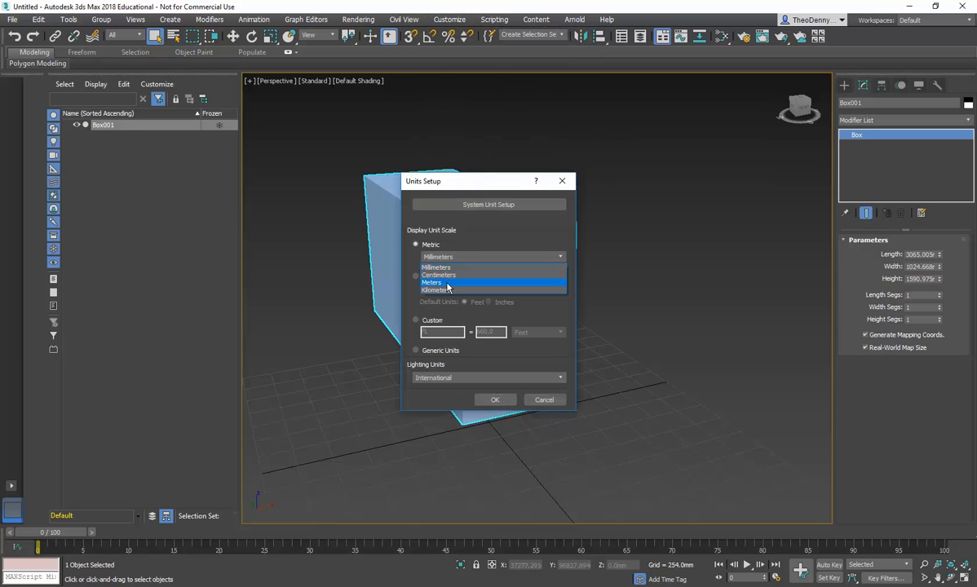
click(447, 283)
click(495, 400)
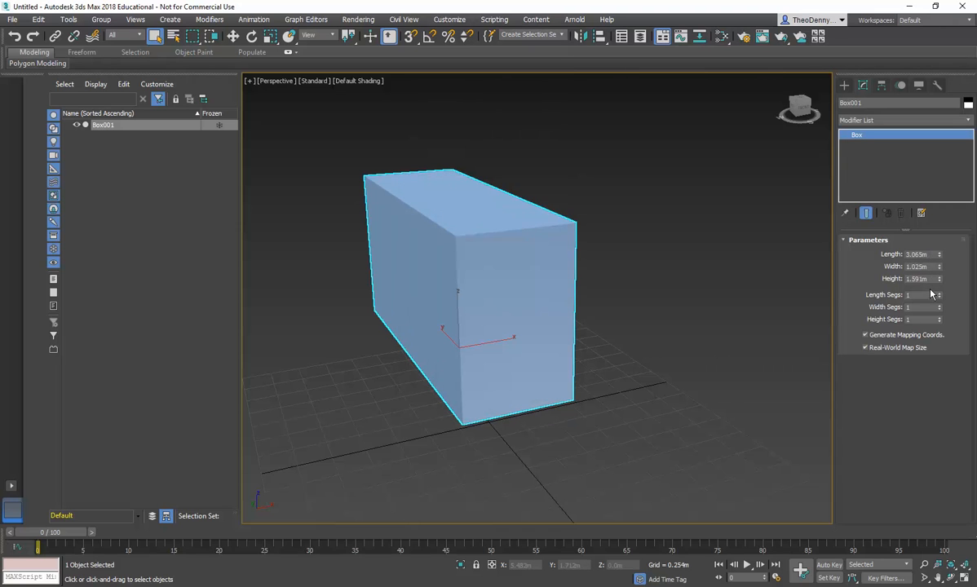
Try widths of 3.5 m and 5 m on the box and settle on 4.5 m.
double_click(930, 254)
double_click(931, 268)
text(3.5)
key(Return)
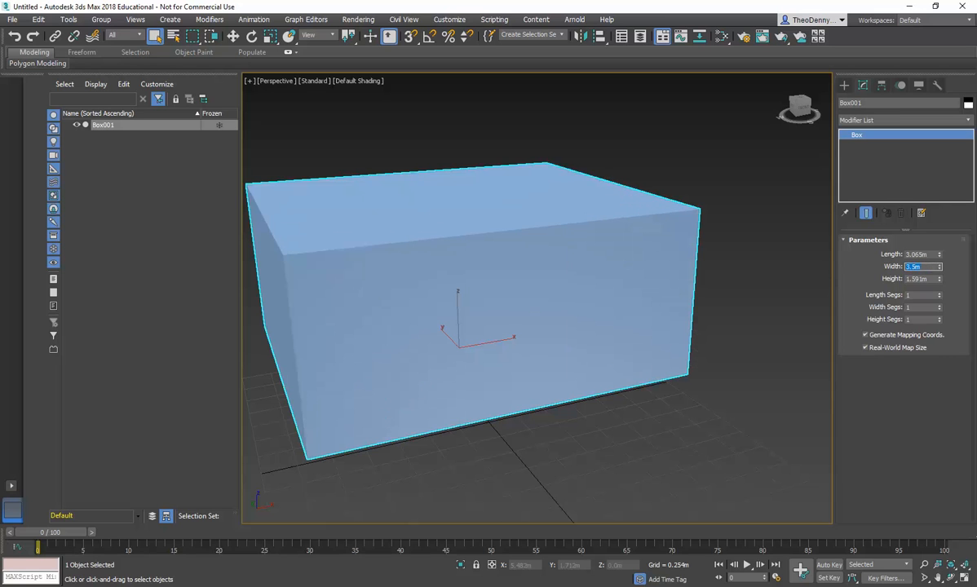
text(5)
key(Return)
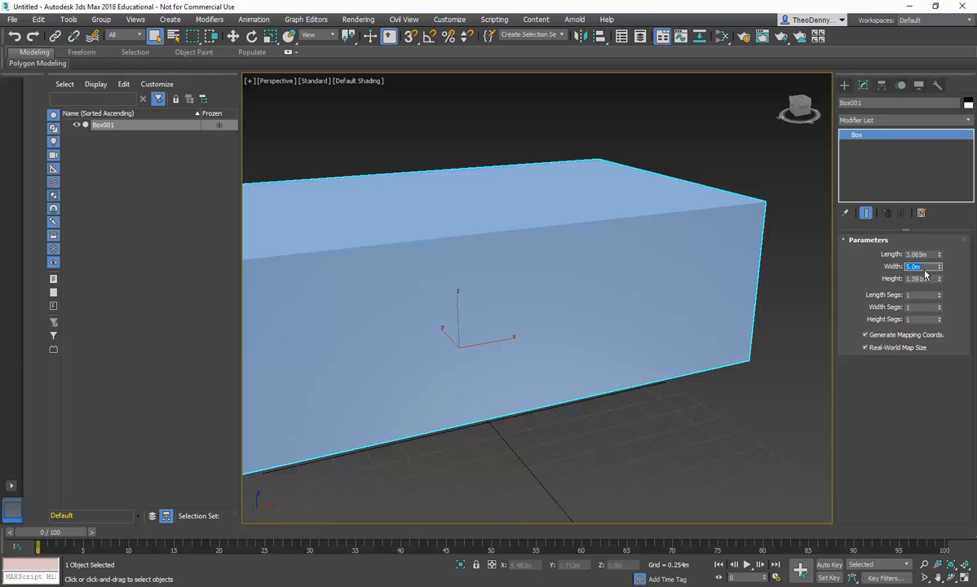
text(4.5)
key(Return)
scroll(489, 301, down, 4)
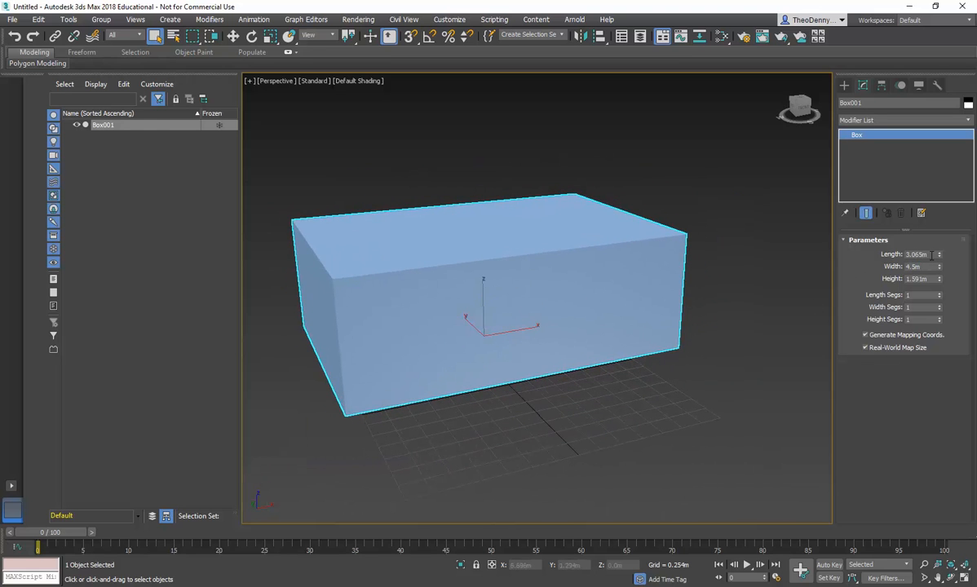
Increase the box's length to about 9.96 m.
drag(939, 252, 927, 139)
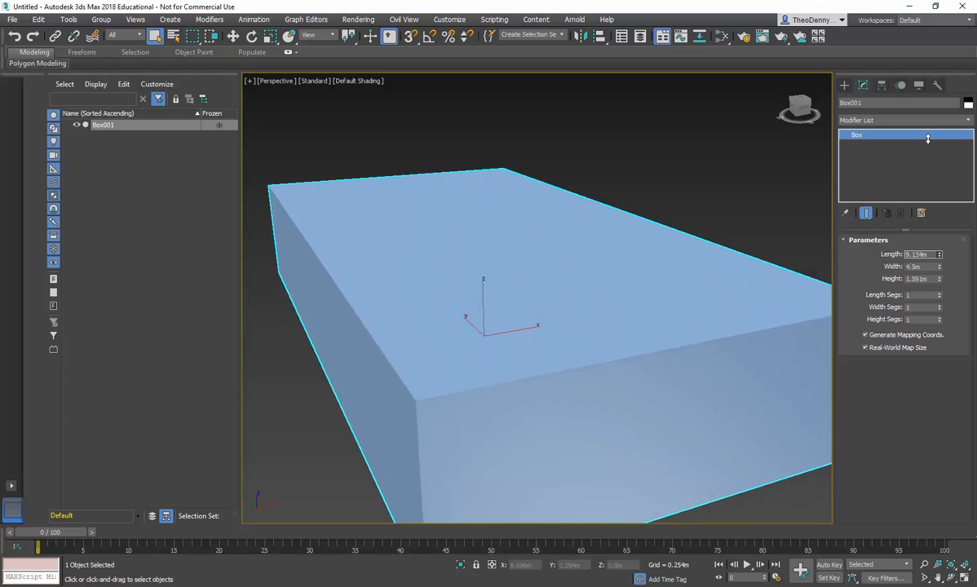
scroll(515, 275, down, 4)
drag(940, 255, 939, 249)
middle_drag(598, 297, 575, 288)
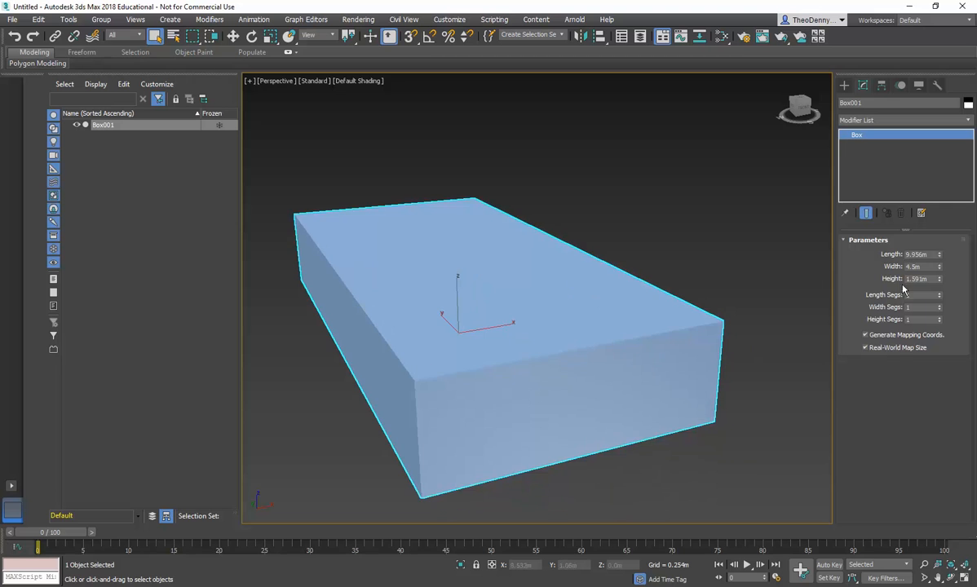
Increase the box's height to about 4.92 m.
drag(940, 279, 950, 157)
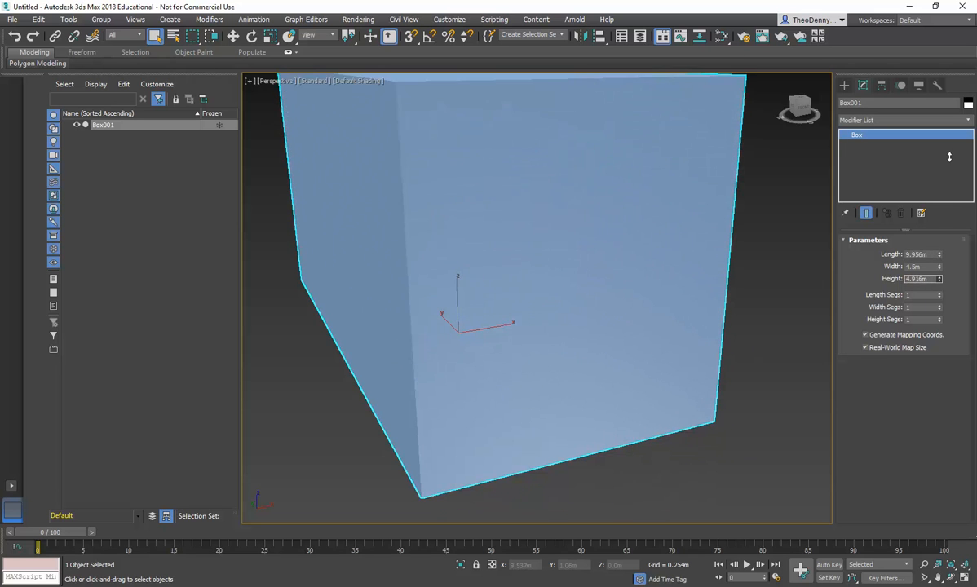
scroll(531, 282, down, 6)
alt+middle_drag(534, 285, 583, 303)
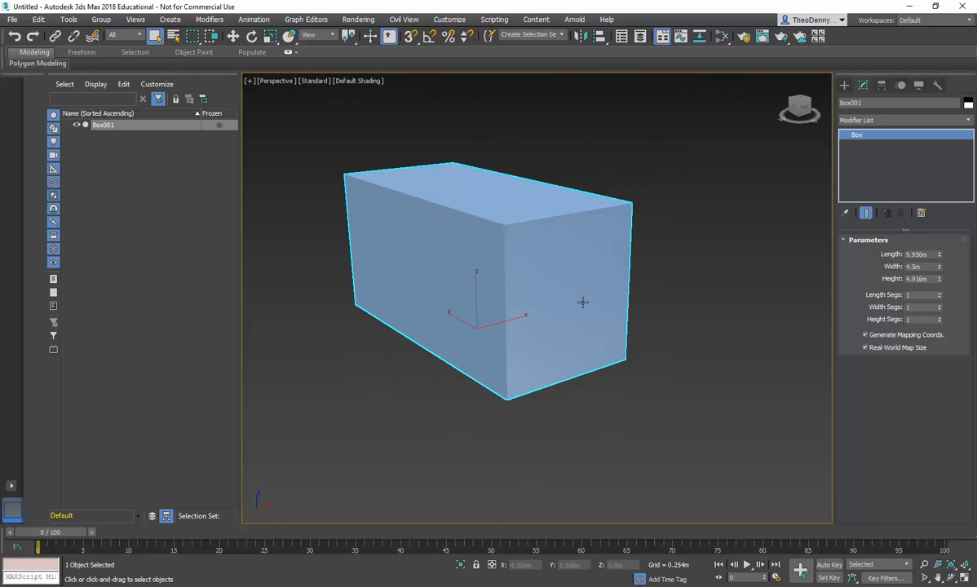
Set the box's height to exactly 6 m, activate the Move tool and deselect the box.
double_click(933, 282)
text(6)
key(Return)
alt+middle_drag(583, 264, 537, 266)
key(w)
scroll(526, 304, down, 2)
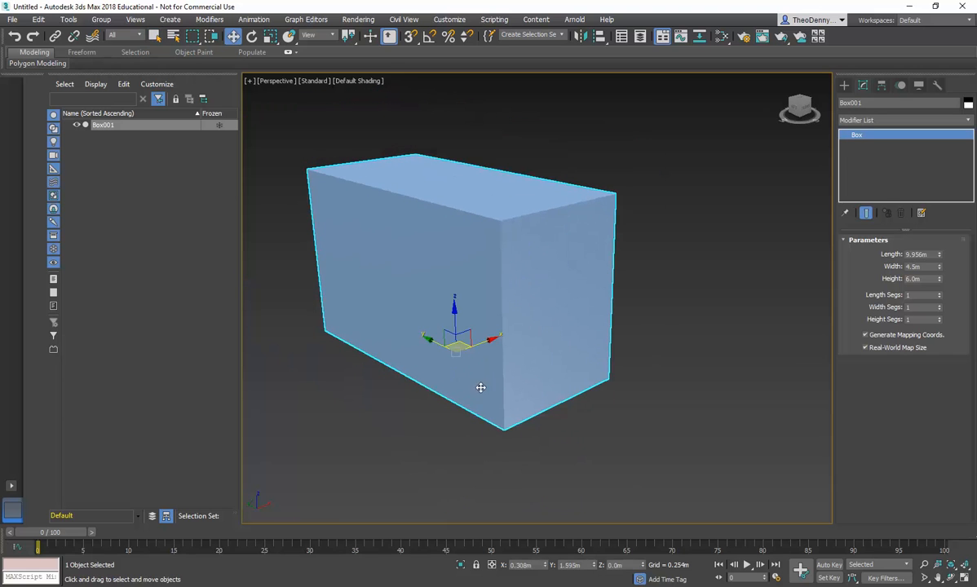
click(555, 437)
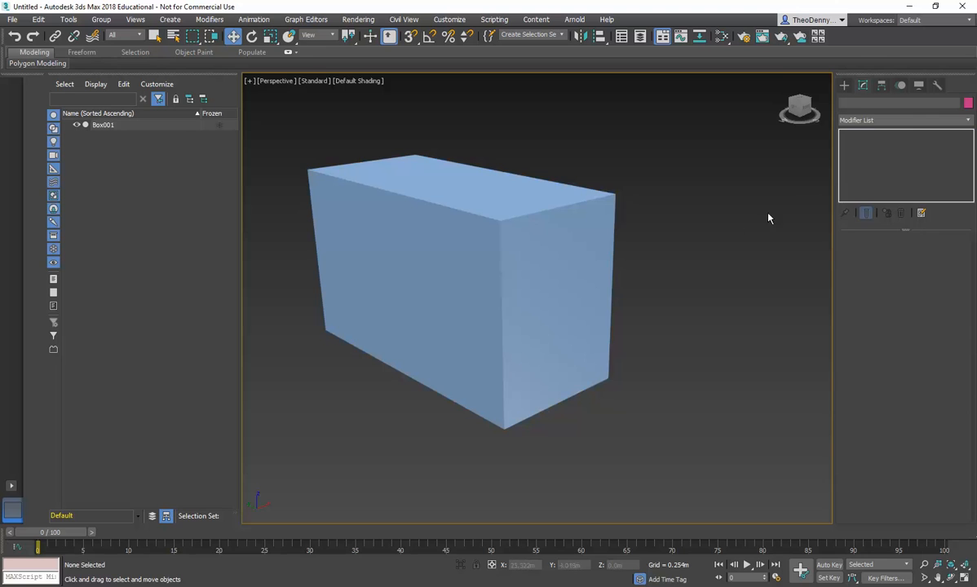
Create a second box about 4.44 m long, 3.05 m wide and 2.77 m high, overlapping the large box's near corner, and activate the Move tool.
click(844, 85)
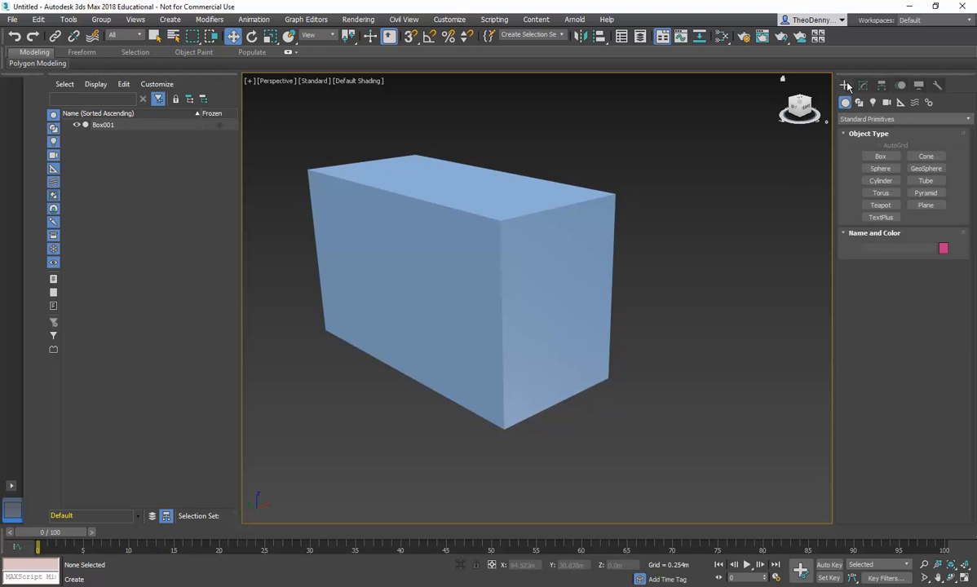
click(881, 157)
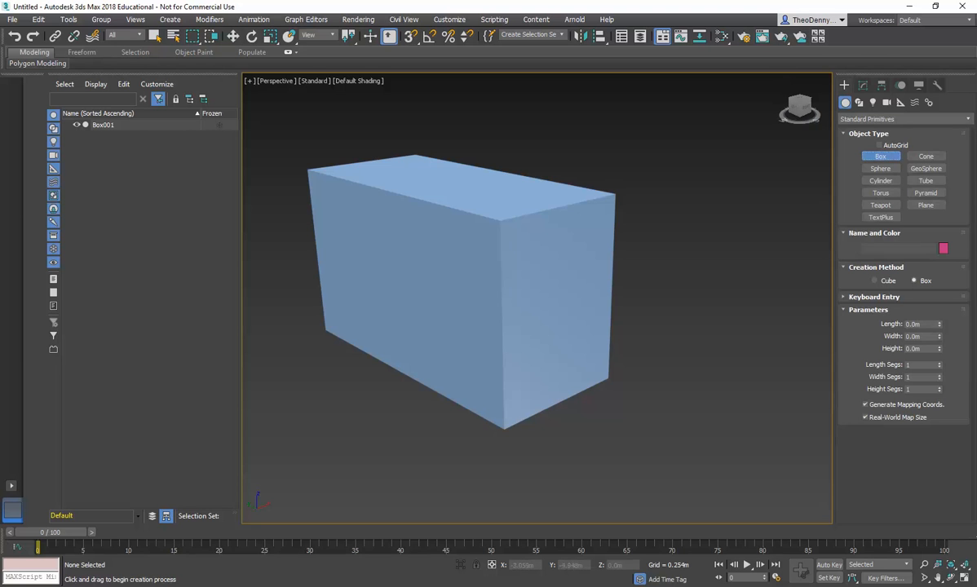
drag(513, 472, 489, 377)
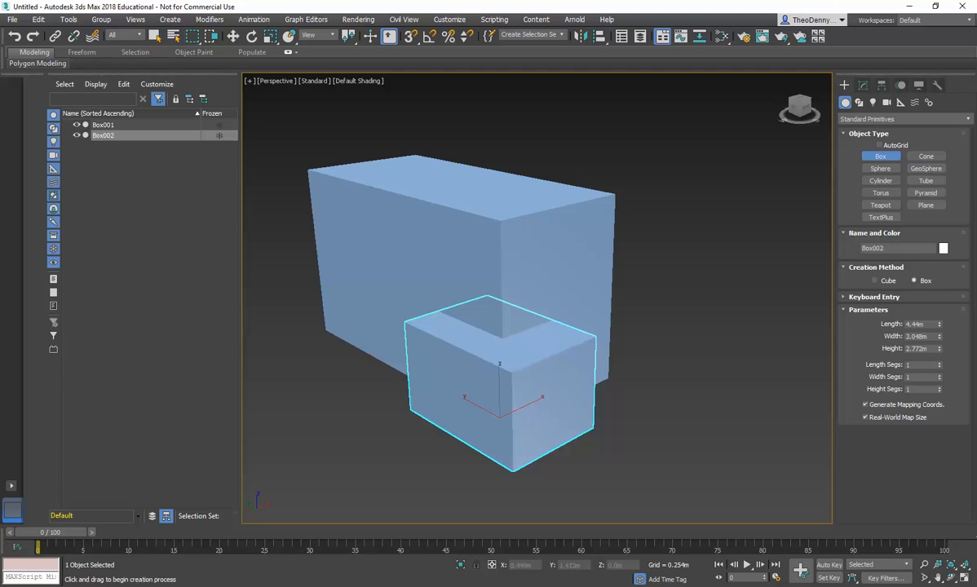
key(w)
middle_drag(451, 375, 463, 395)
drag(486, 418, 487, 420)
mouse_move(480, 422)
middle_down()
mouse_move(485, 430)
mouse_move(481, 421)
middle_up()
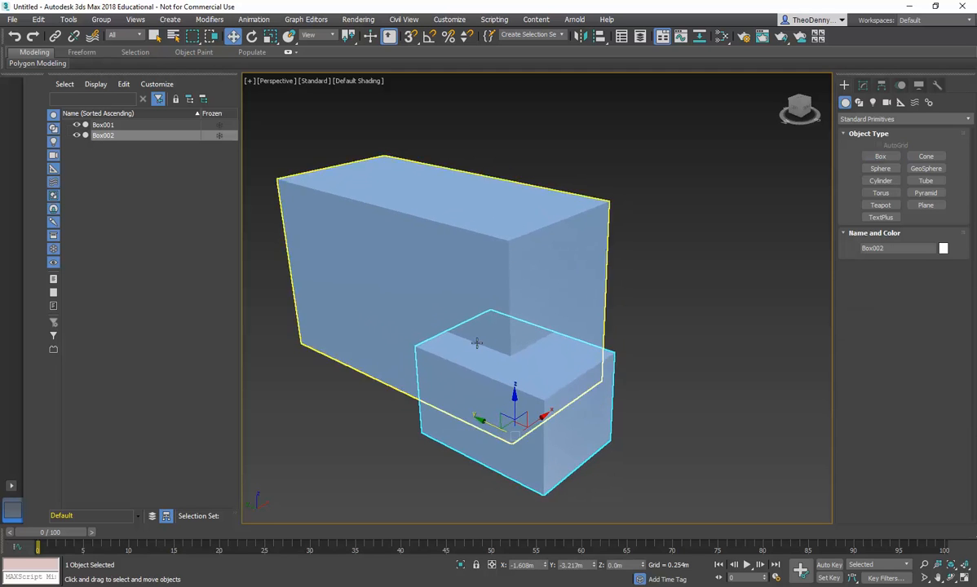
Select the large box and look through the object creation categories and the modifiers available for it.
click(383, 451)
click(363, 261)
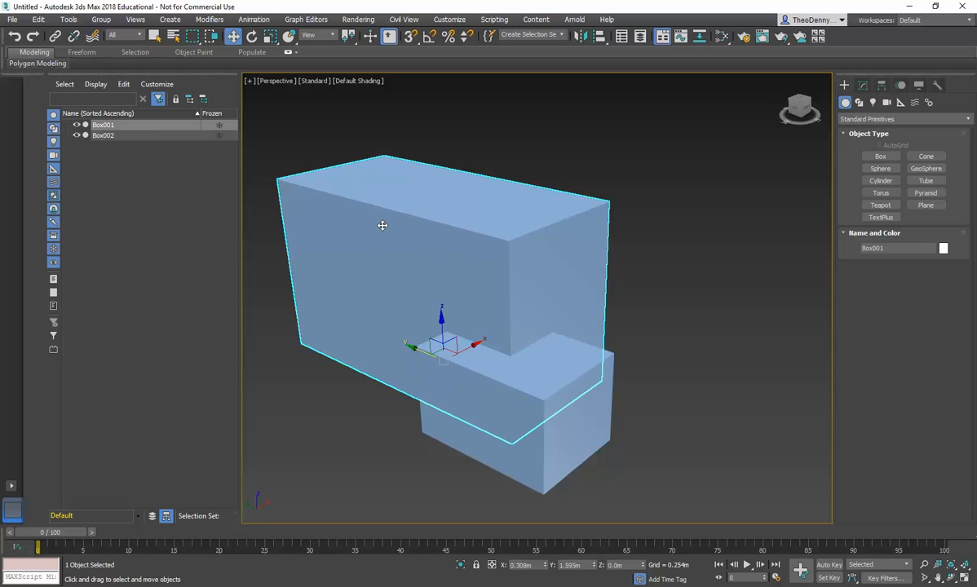
click(865, 120)
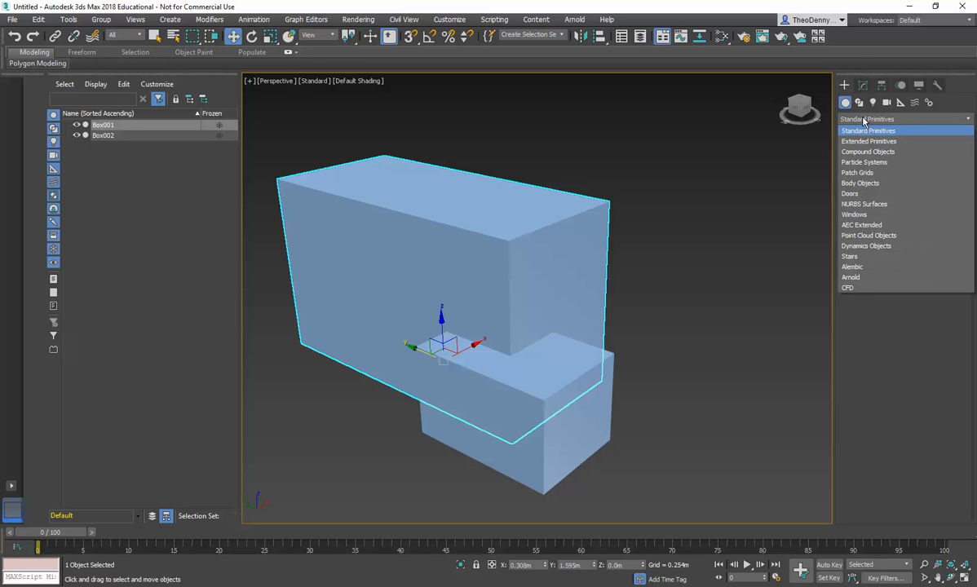
click(863, 86)
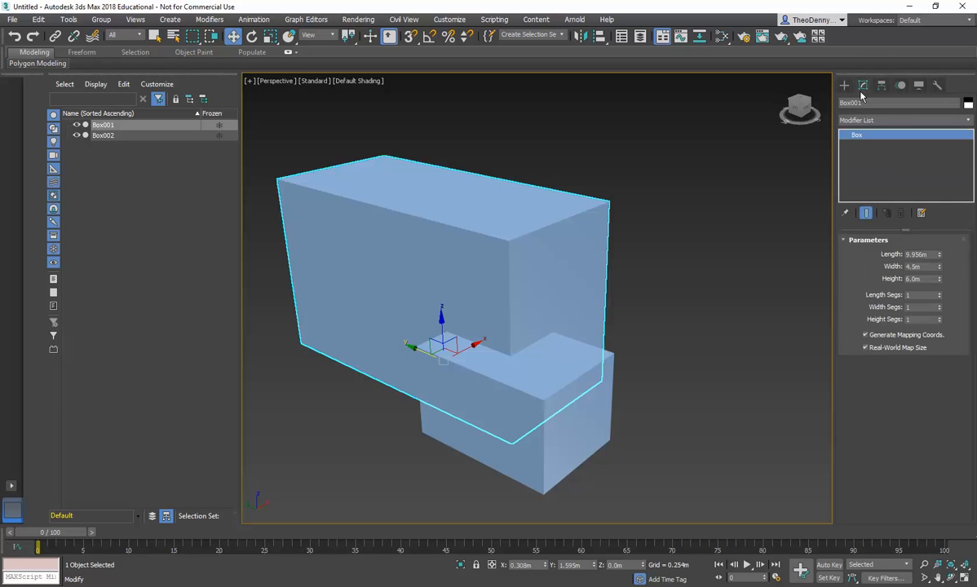
click(887, 121)
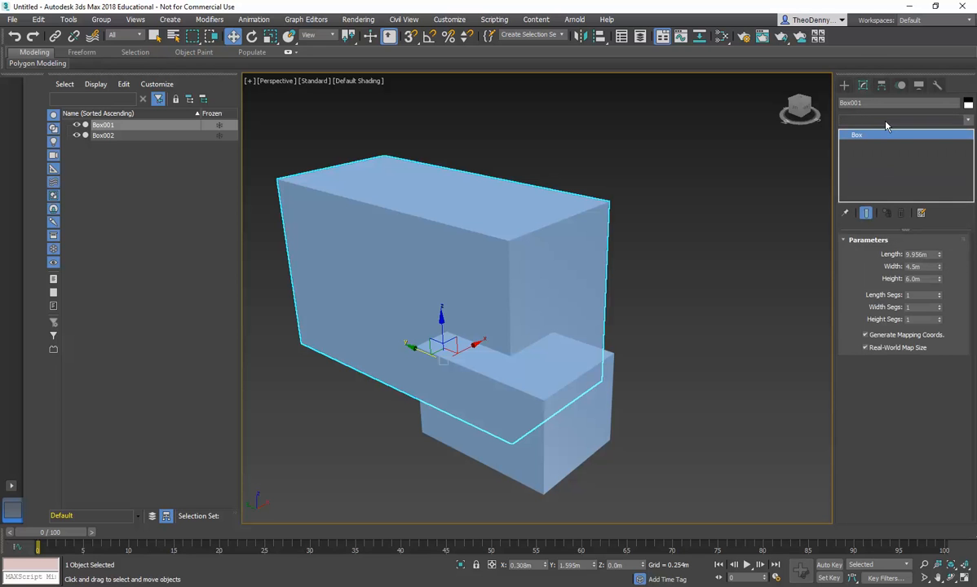
click(886, 122)
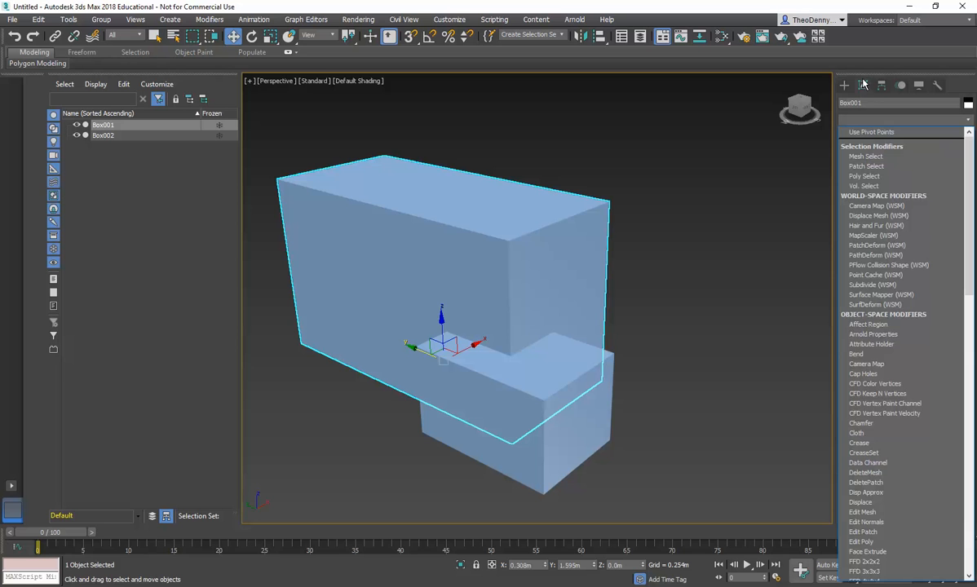
drag(968, 187, 975, 118)
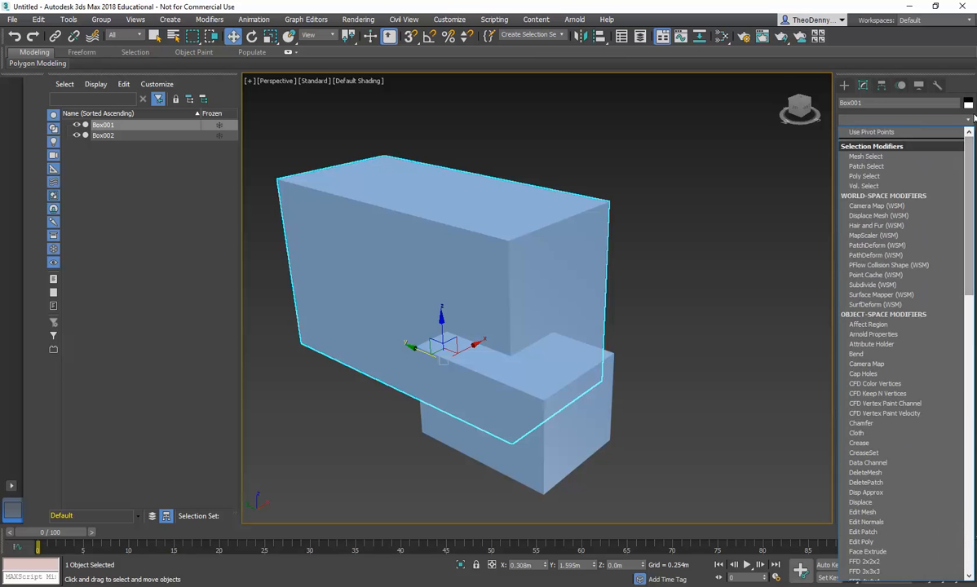
click(845, 86)
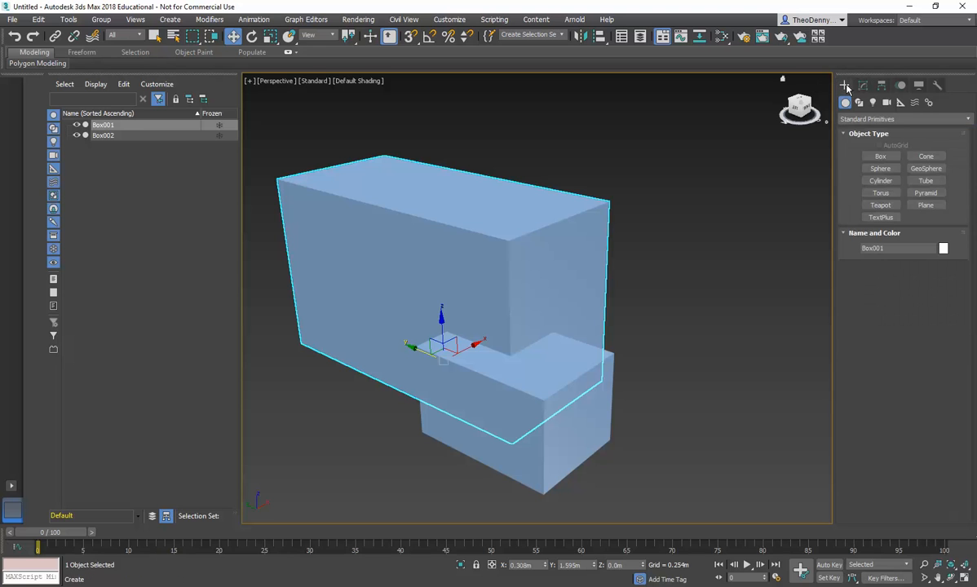
Switch the geometry creation category from Standard Primitives to Compound Objects.
click(878, 120)
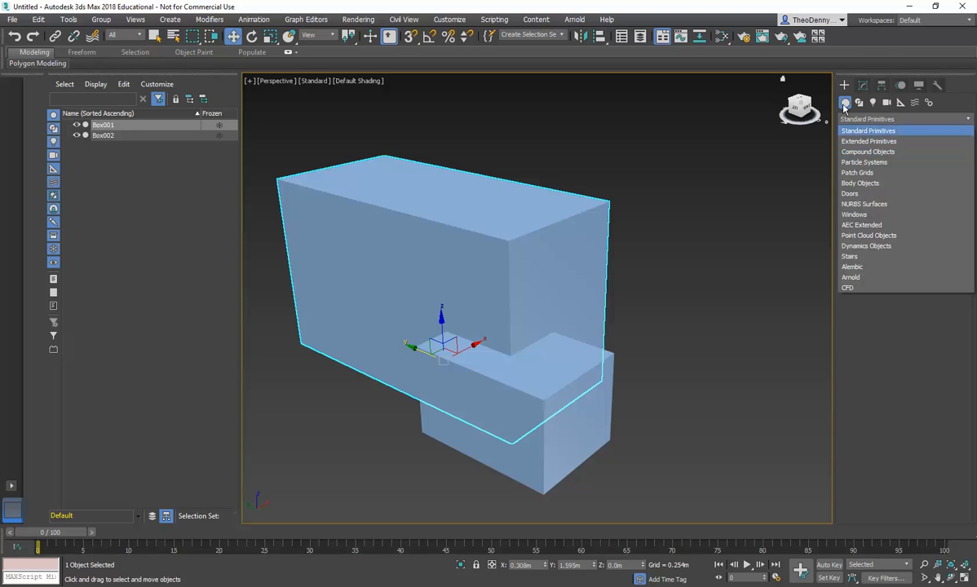
click(853, 131)
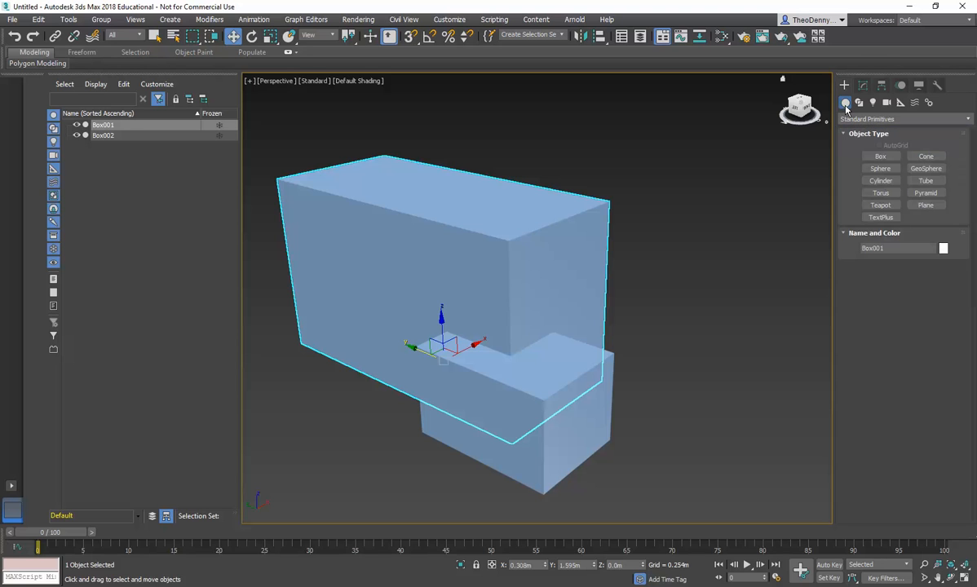
click(857, 120)
click(865, 155)
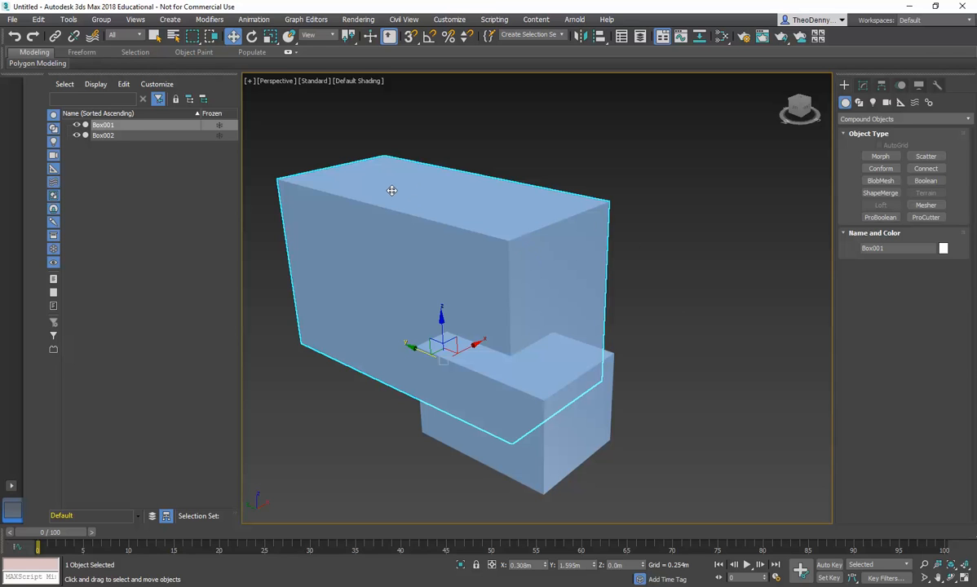
Subtract the overlapping smaller box from the selected large box with ProBoolean, activate the Move tool and deselect the result.
click(879, 217)
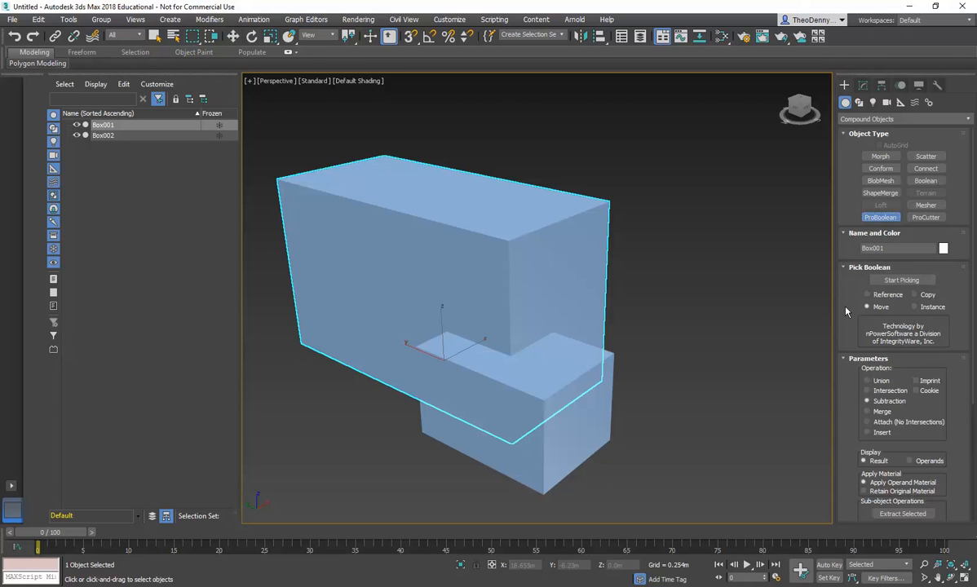
scroll(847, 313, down, 3)
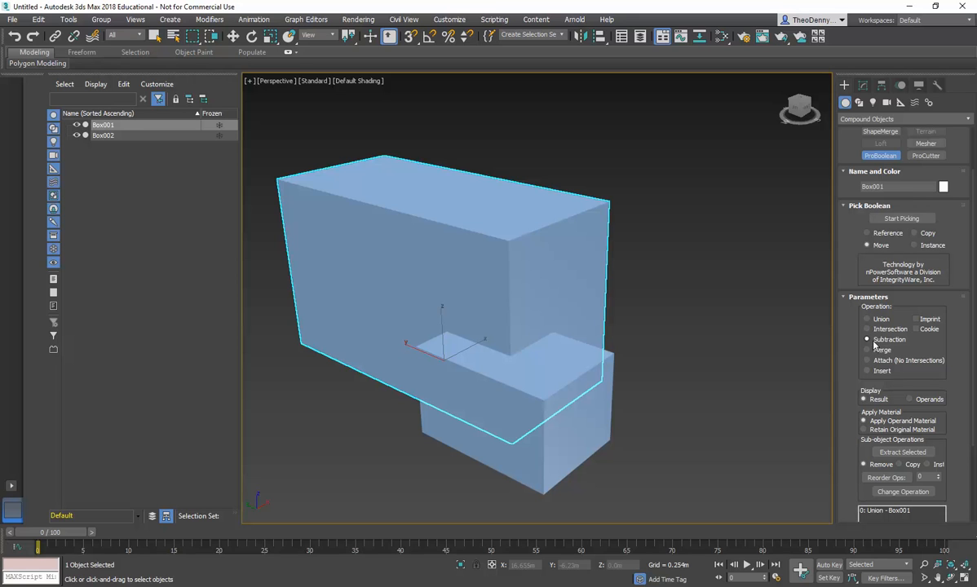
click(868, 320)
click(868, 340)
click(902, 219)
click(578, 426)
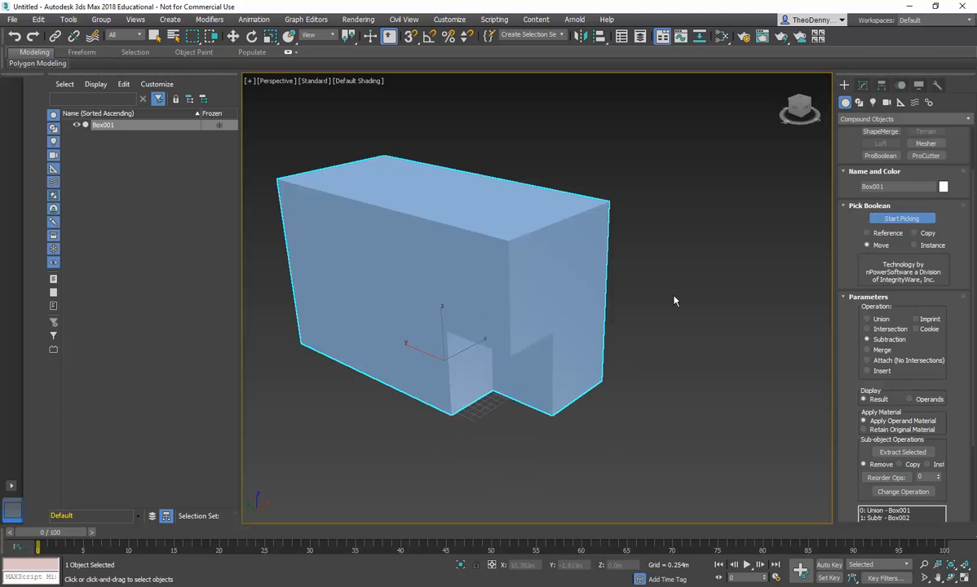
key(w)
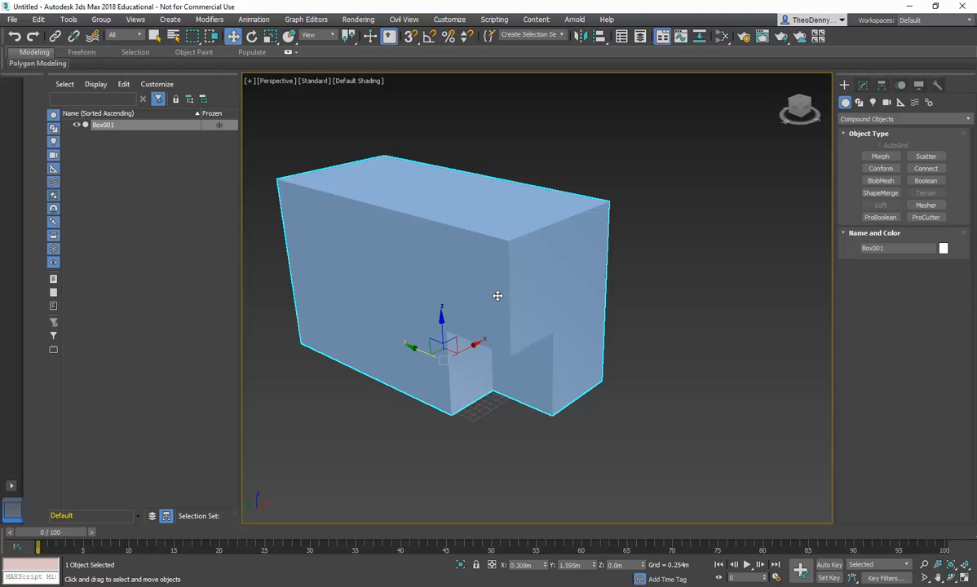
click(653, 444)
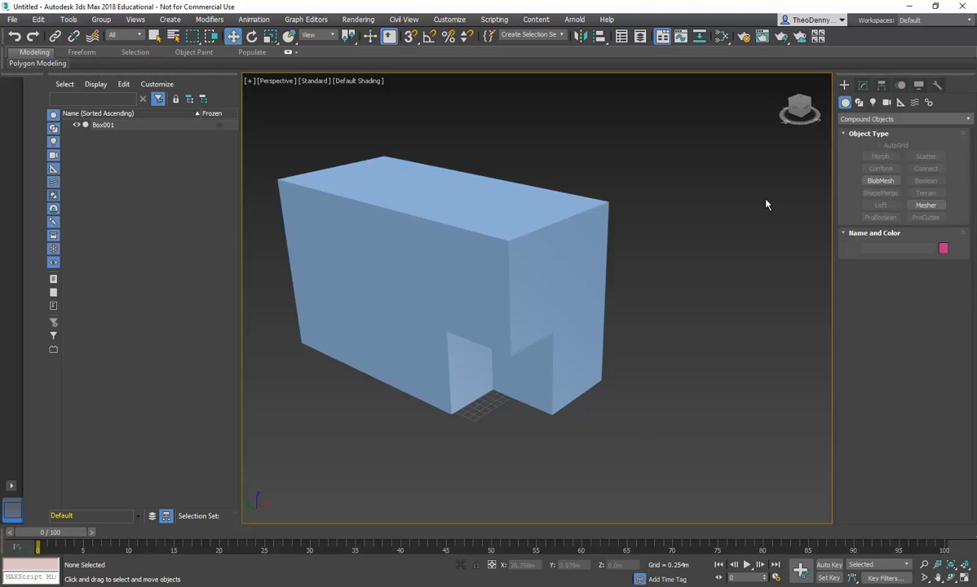
Return to Standard Primitives and create a small upright box overlapping the base of the large box's end face, beside the corner notch.
click(866, 119)
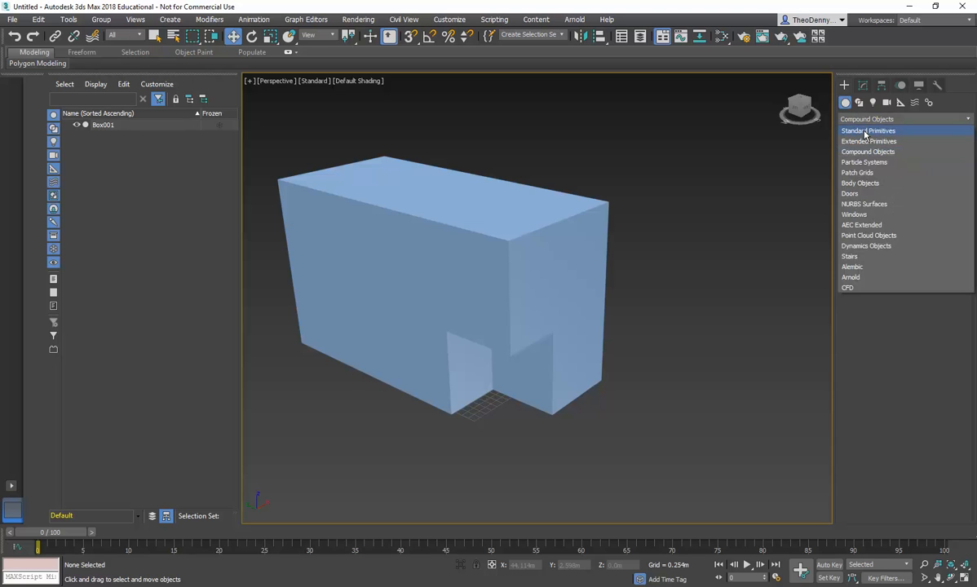
click(867, 131)
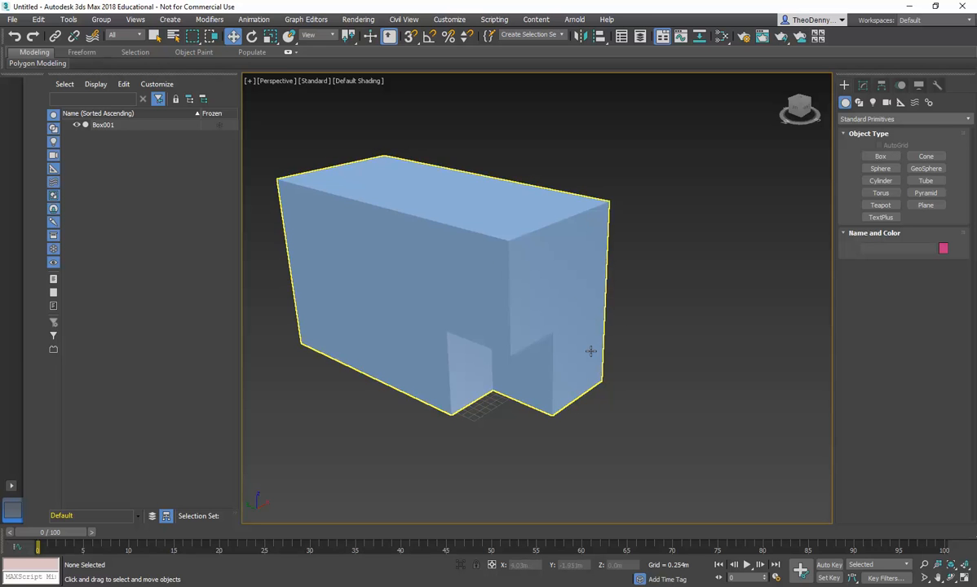
click(881, 157)
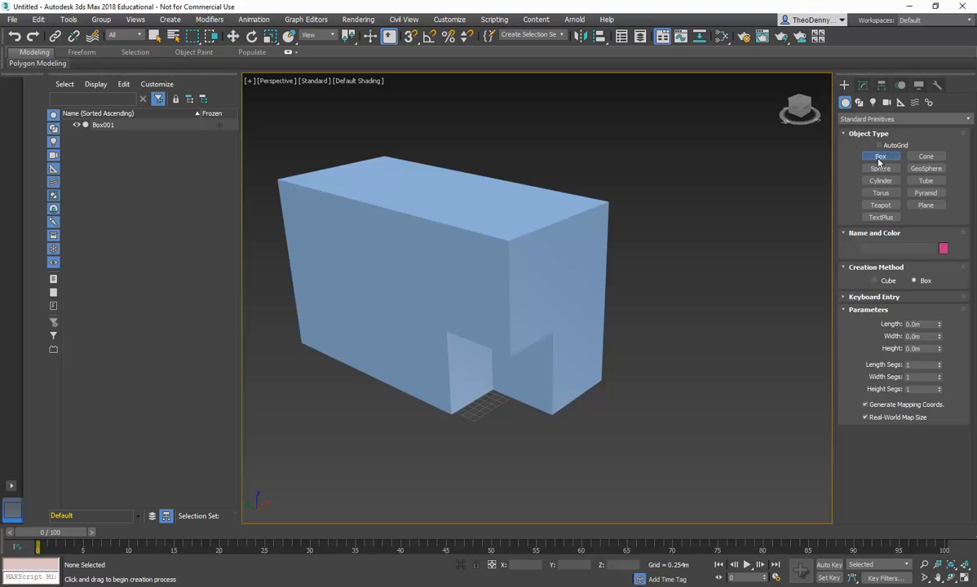
alt+middle_drag(594, 351, 545, 379)
scroll(545, 379, up, 3)
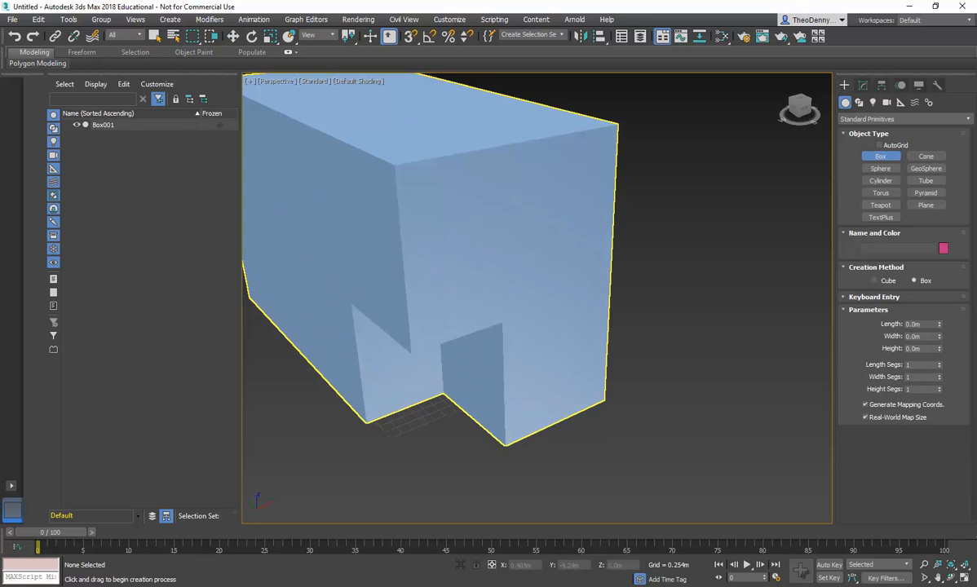
drag(551, 450, 570, 392)
click(572, 242)
right_click(540, 276)
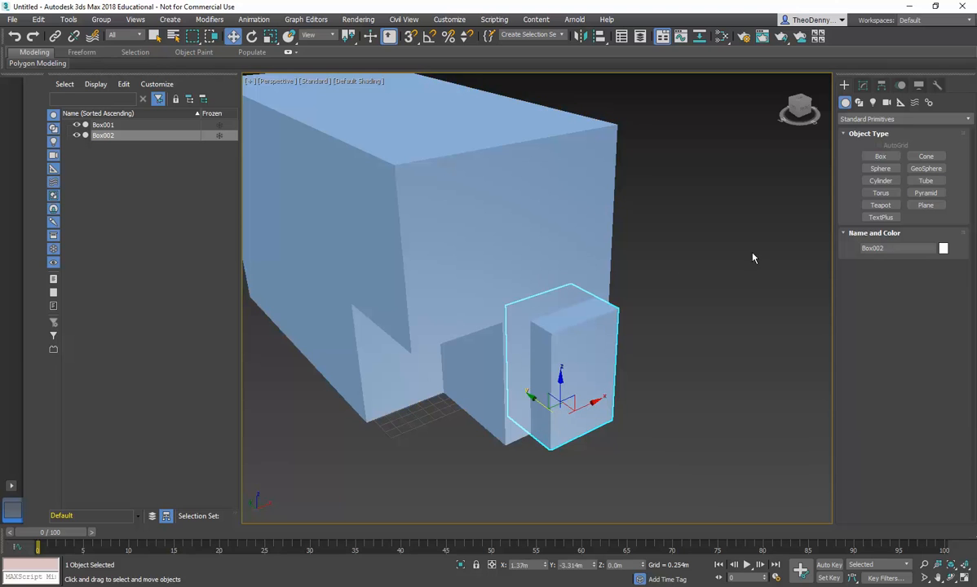
Create a cylinder about 0.91 m in radius and 3.73 m high in the corner notch, activate the Move tool and deselect it.
click(878, 184)
middle_drag(471, 313, 495, 311)
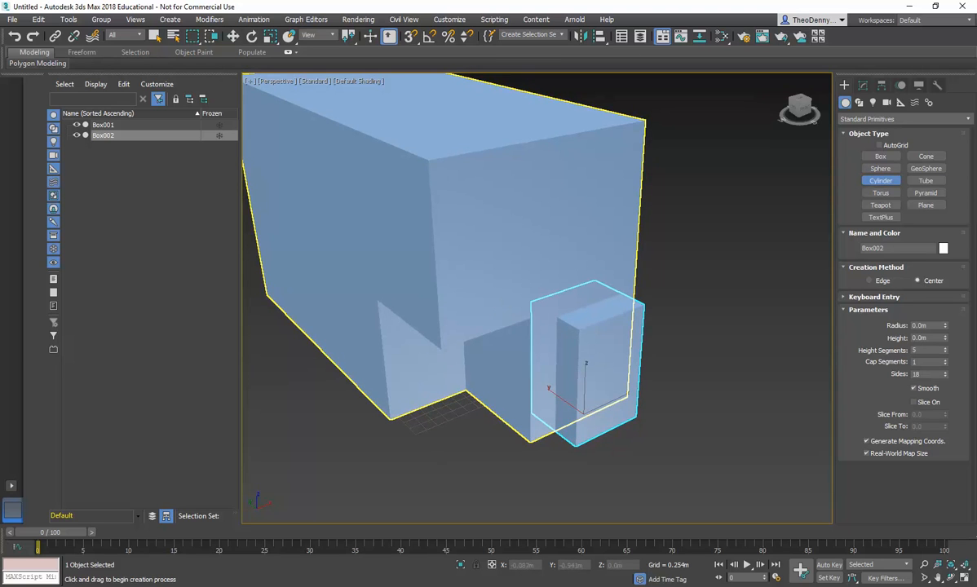
drag(465, 391, 500, 402)
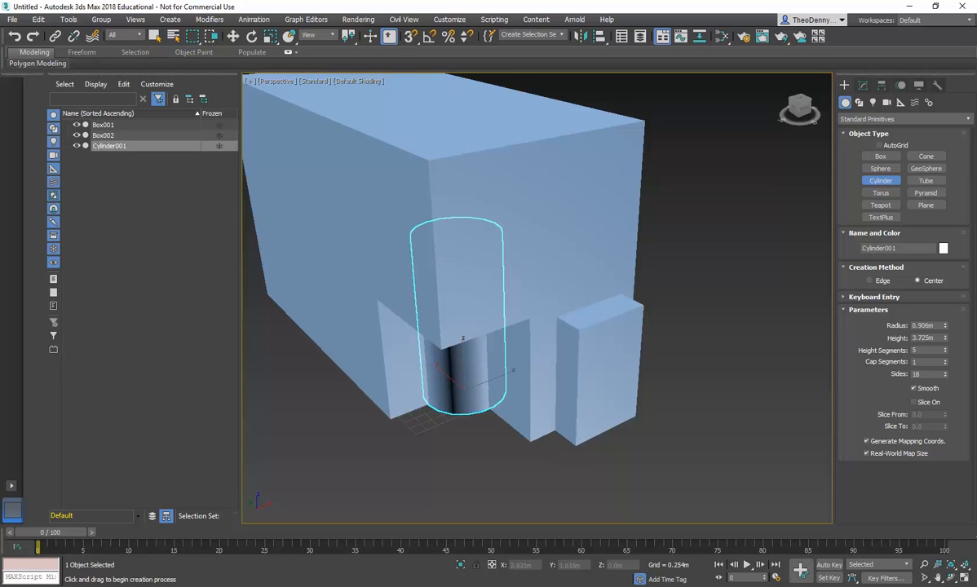
key(w)
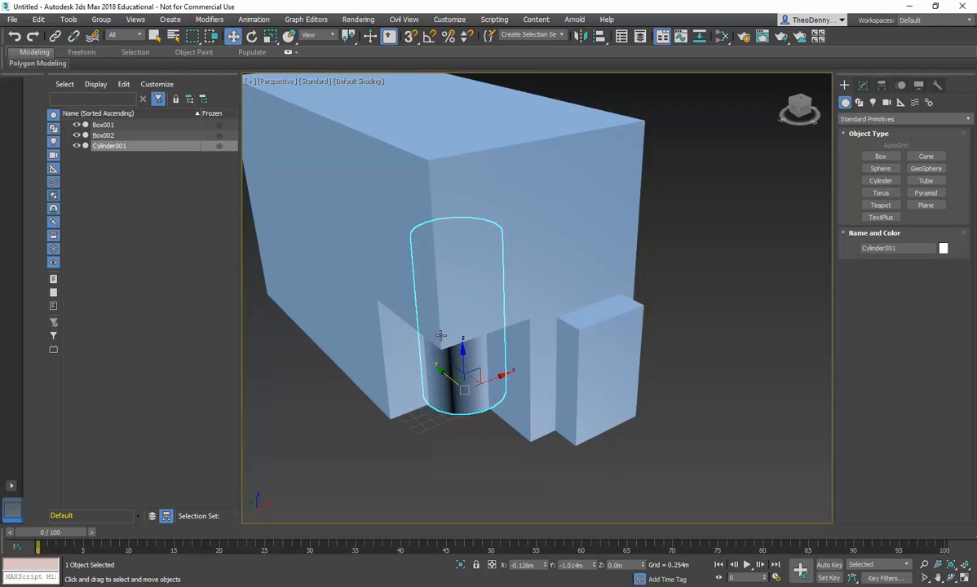
alt+middle_drag(416, 248, 451, 320)
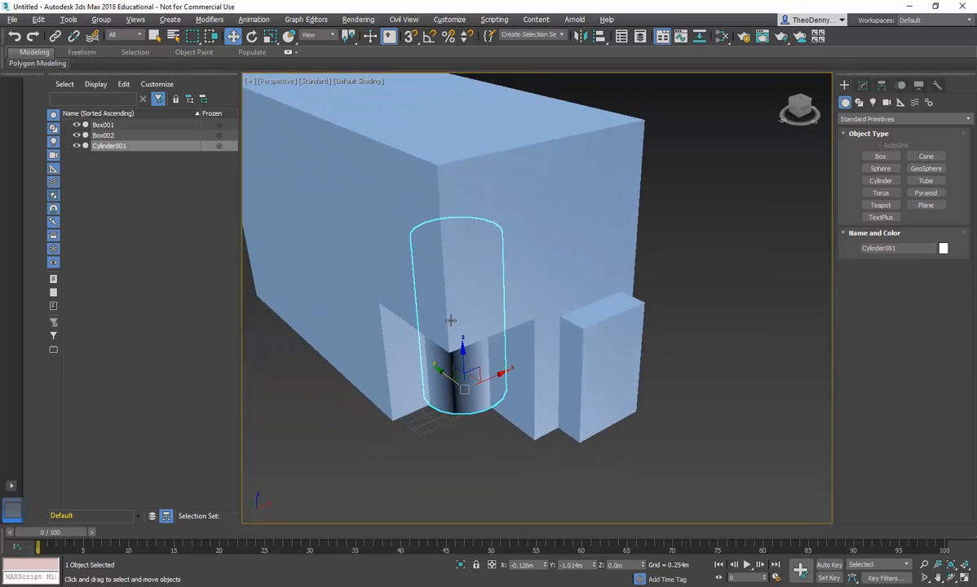
click(615, 455)
Move the small box up to about Z 2.8 m, shift it along X to about 1.02 m and deselect it.
click(576, 359)
drag(571, 373, 583, 261)
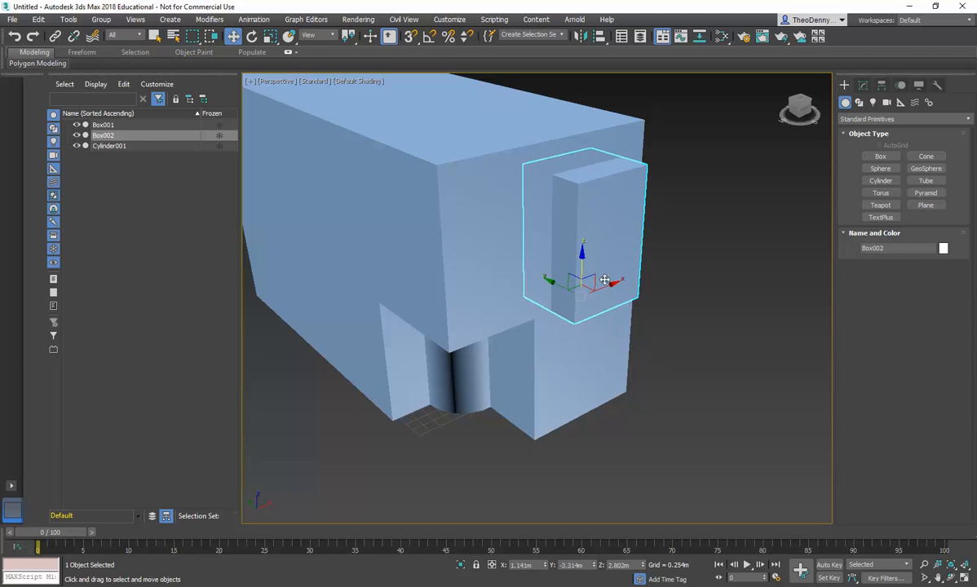
drag(612, 285, 607, 284)
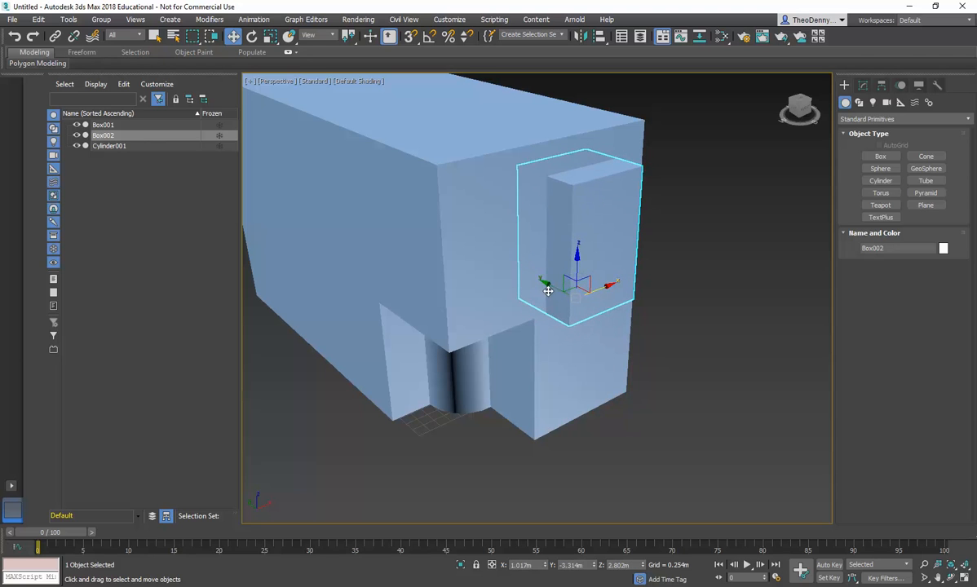
click(482, 473)
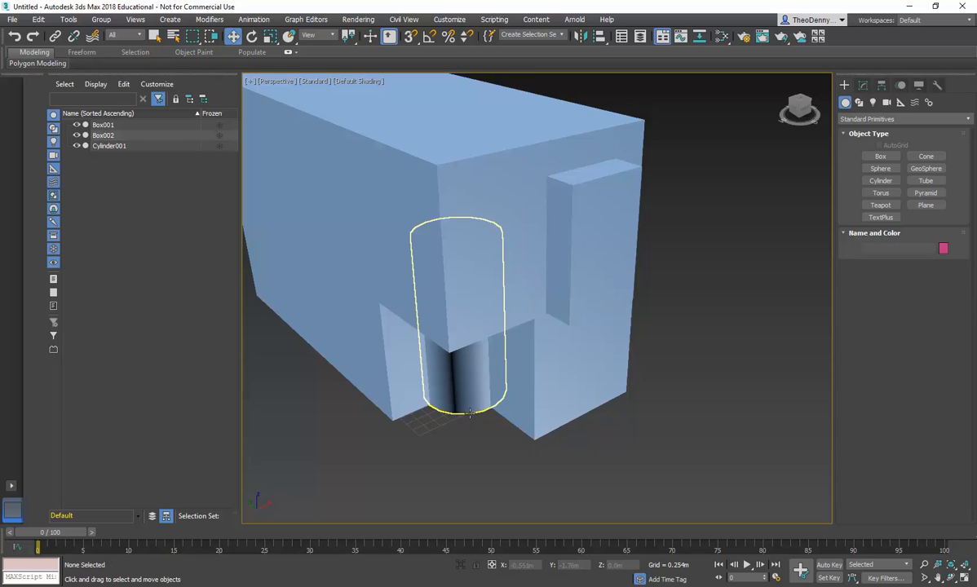
middle_drag(487, 295, 492, 323)
click(494, 320)
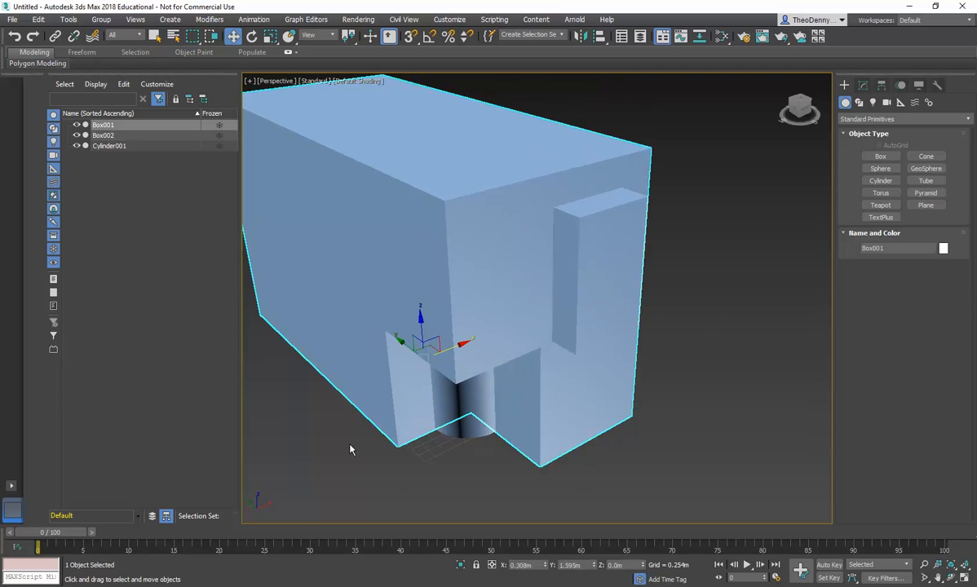
click(359, 446)
scroll(390, 450, down, 5)
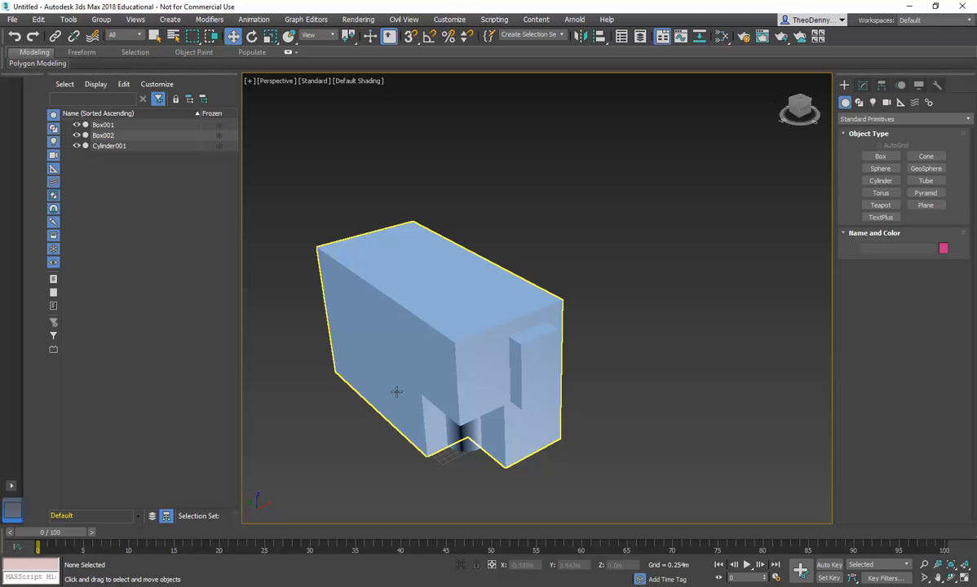
Select the large box and open its ProBoolean parameters for modification, reviewing the operation options and operand list.
click(351, 278)
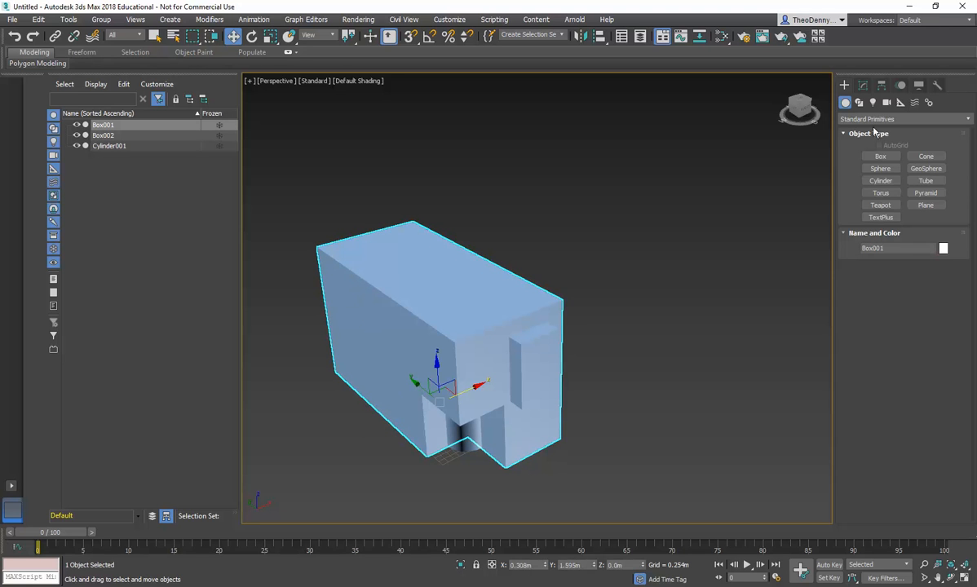
click(864, 86)
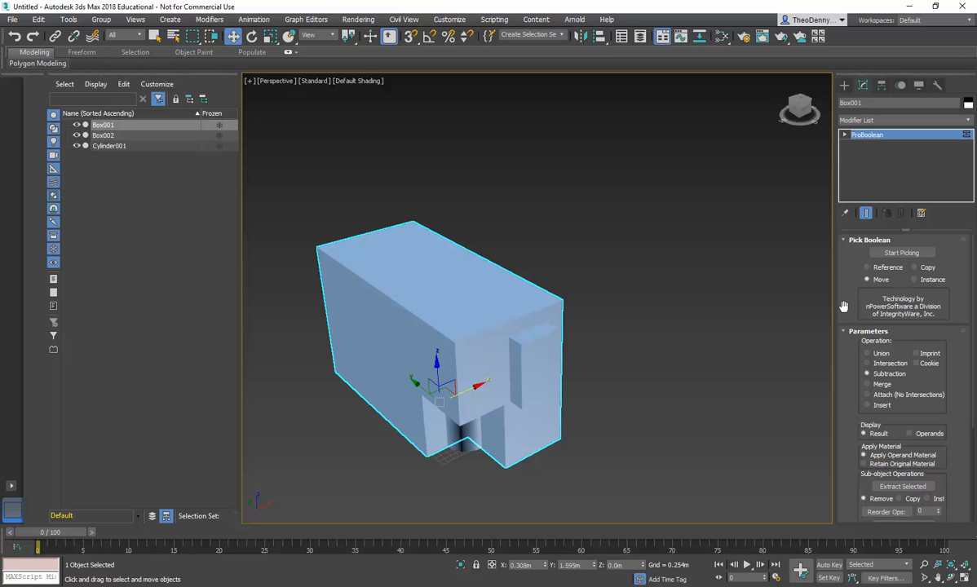
scroll(845, 336, down, 3)
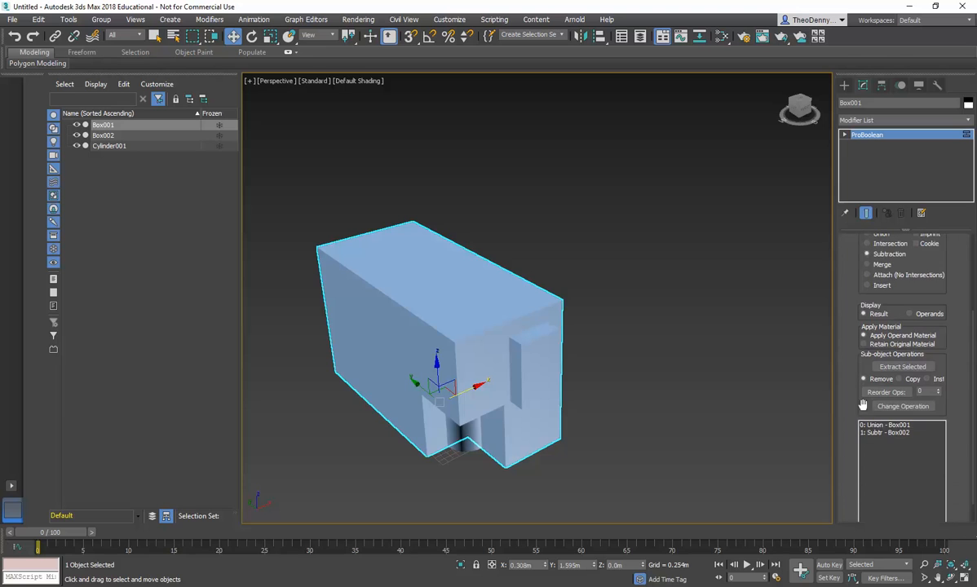
scroll(844, 406, down, 1)
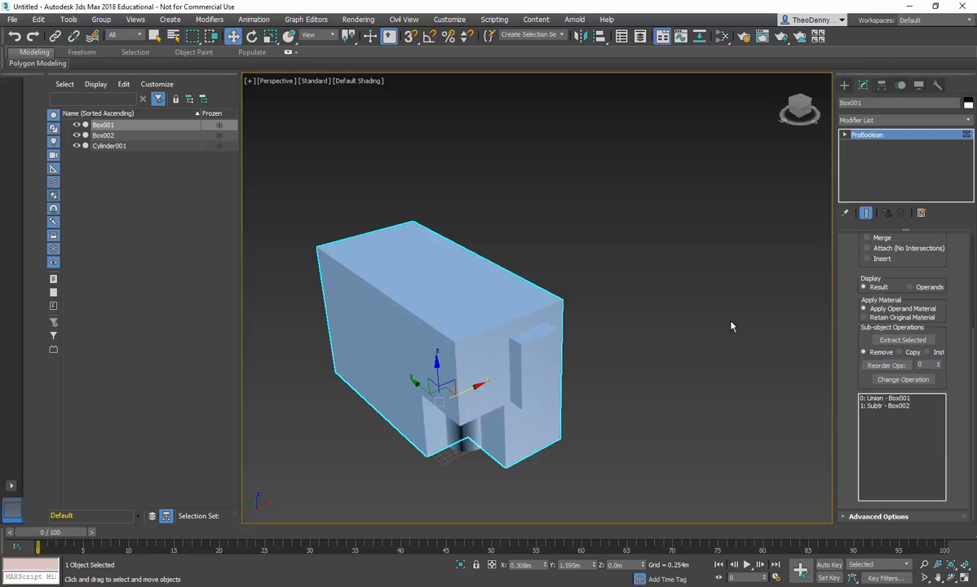
scroll(851, 276, up, 5)
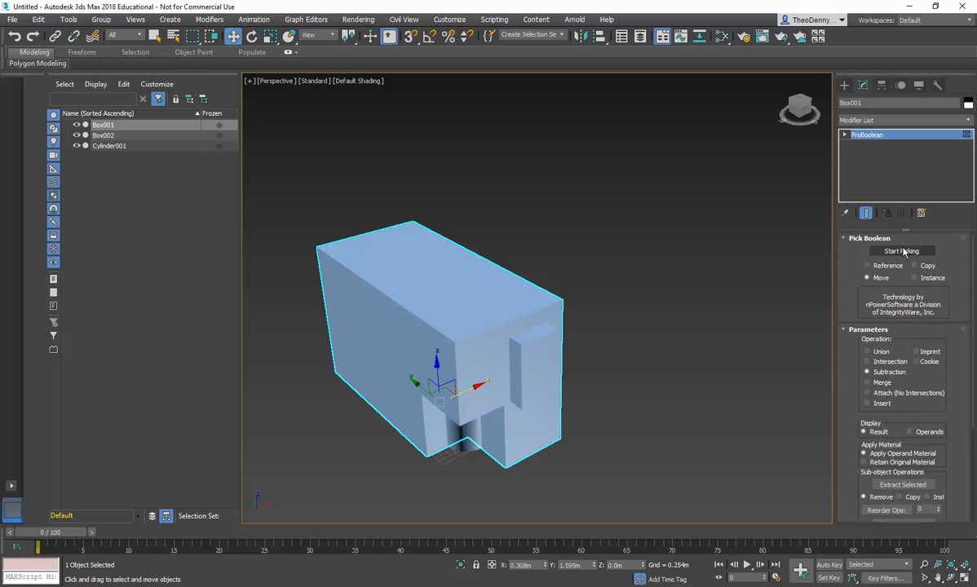
Subtract the raised small box from the large box's end face with the existing ProBoolean and activate the Move tool.
click(904, 252)
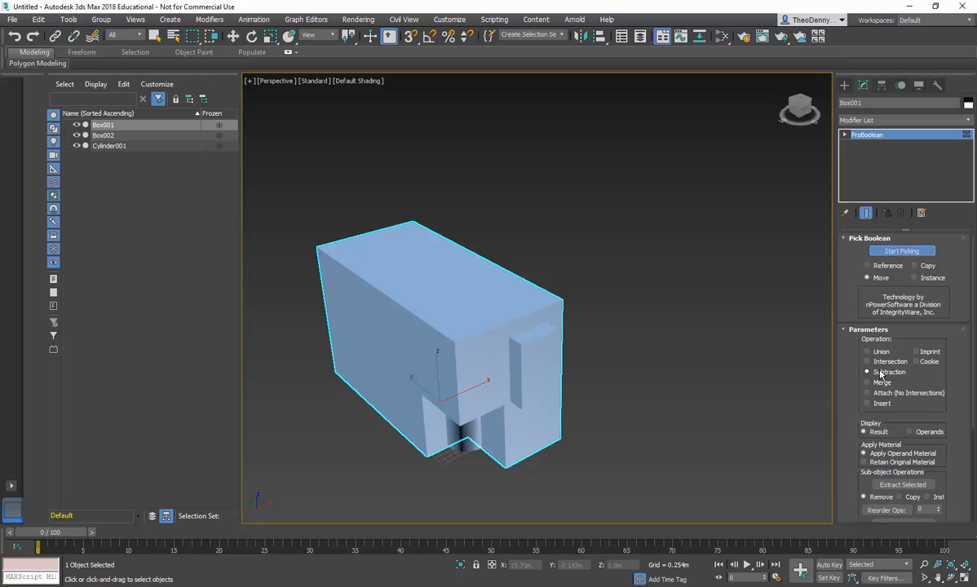
scroll(488, 339, up, 3)
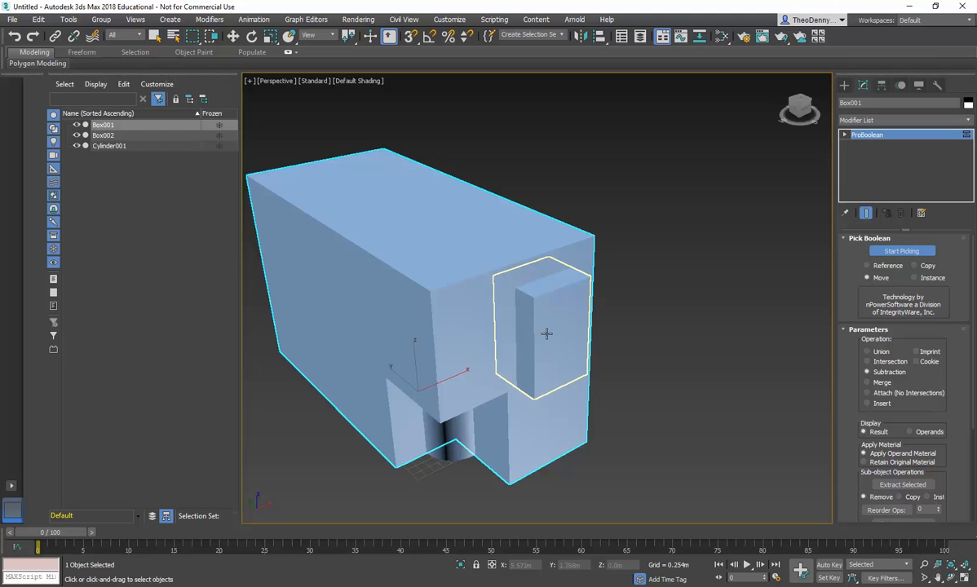
click(547, 333)
middle_drag(612, 376, 623, 372)
middle_drag(525, 278, 513, 297)
key(w)
scroll(523, 307, down, 3)
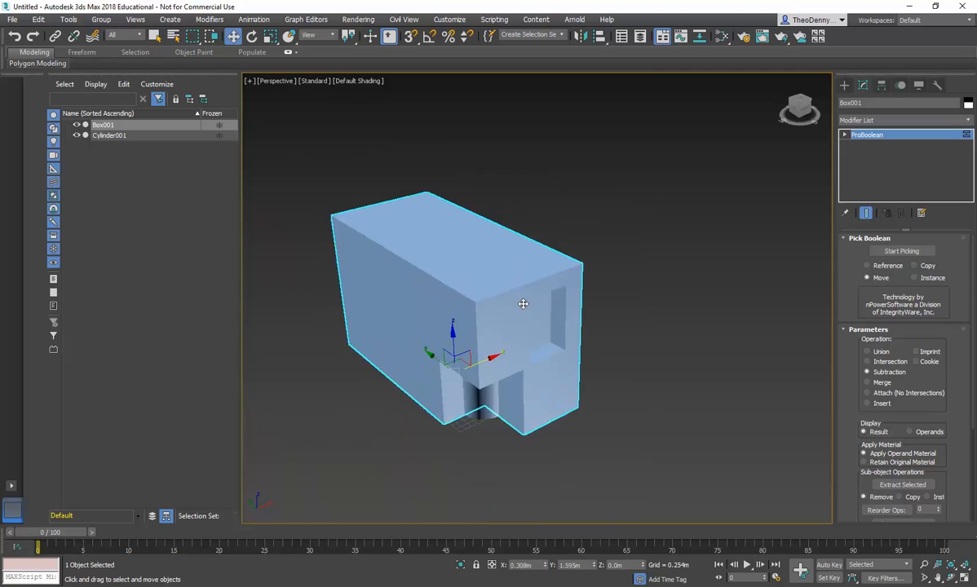
scroll(523, 305, up, 1)
middle_drag(533, 307, 534, 308)
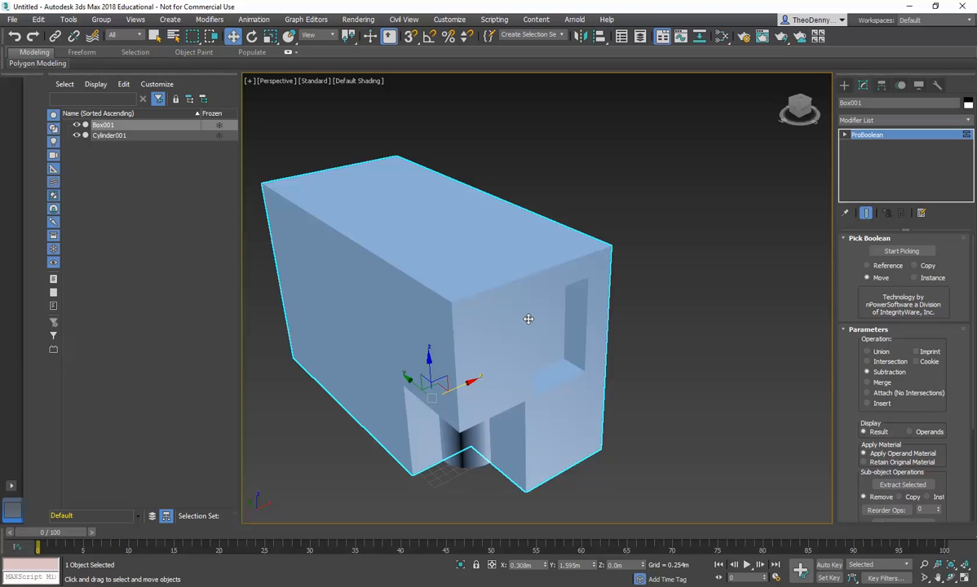
key(super+p)
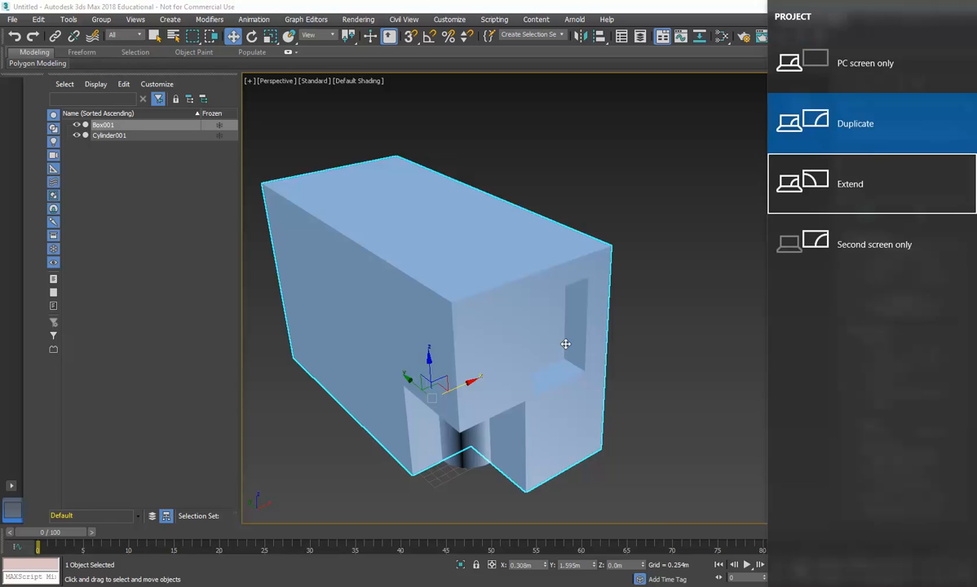
key(Return)
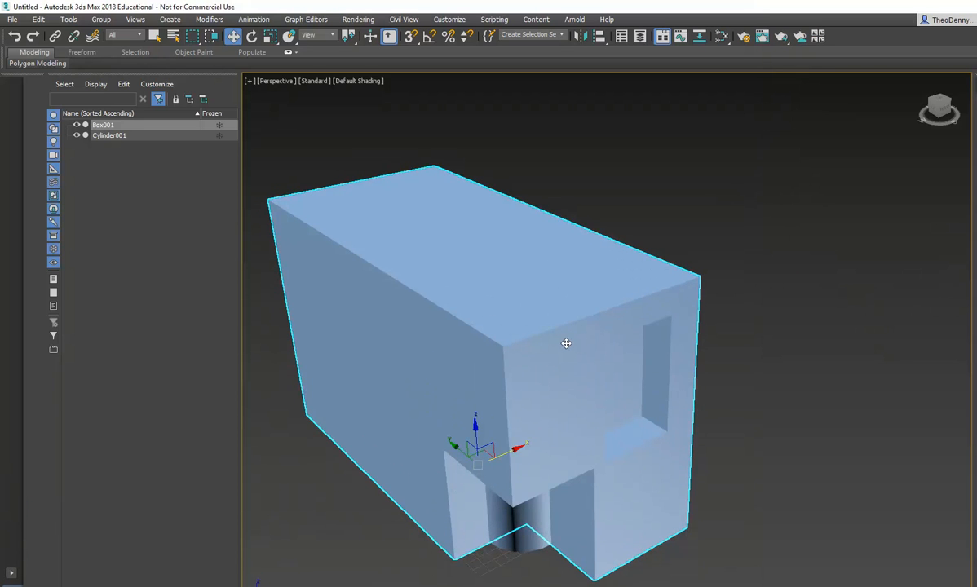
drag(565, 341, 589, 338)
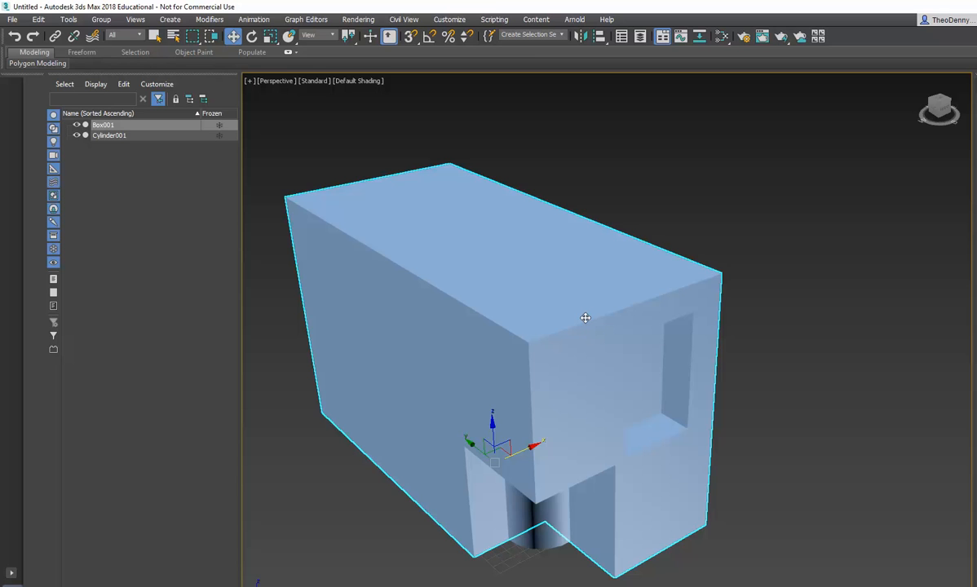
key(super+p)
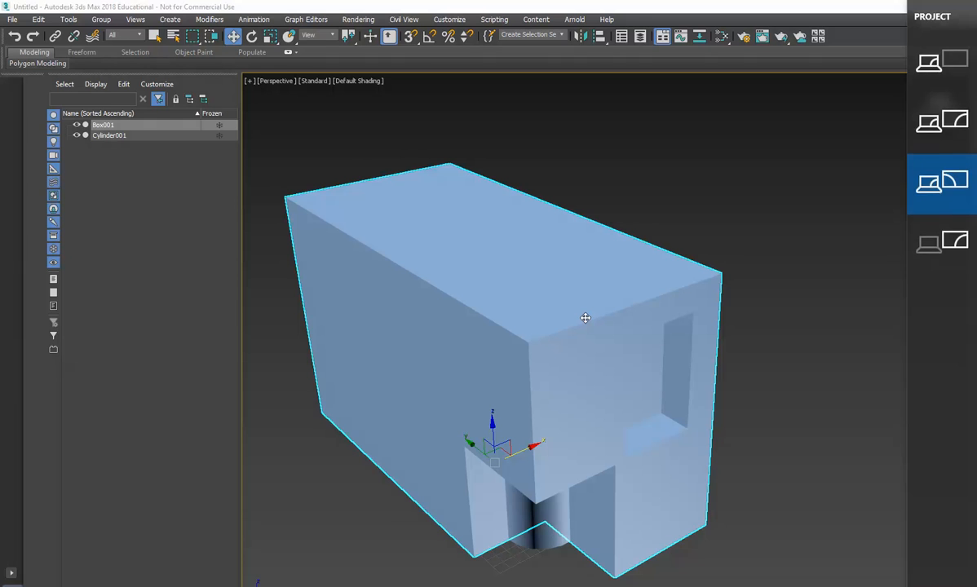
key(super)
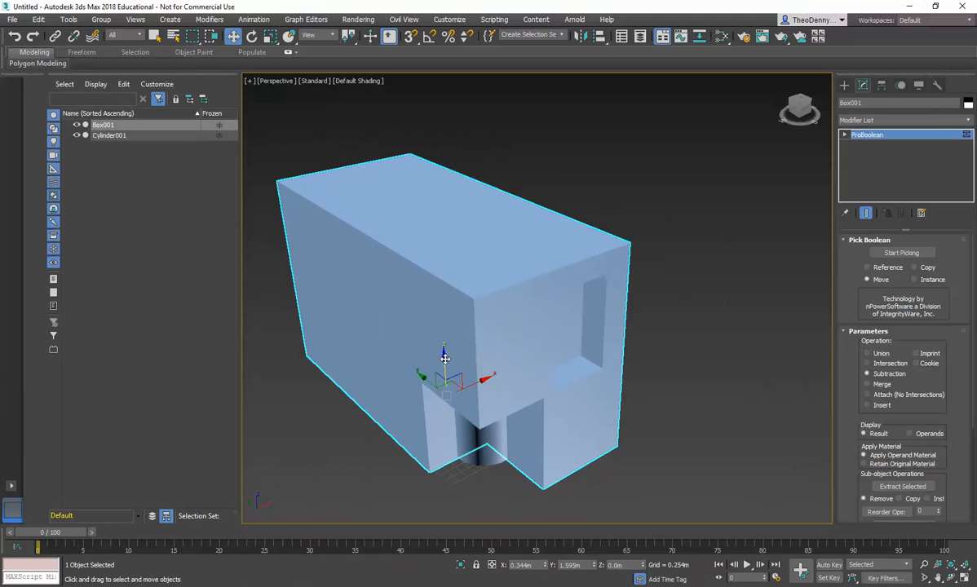
middle_drag(453, 357, 454, 354)
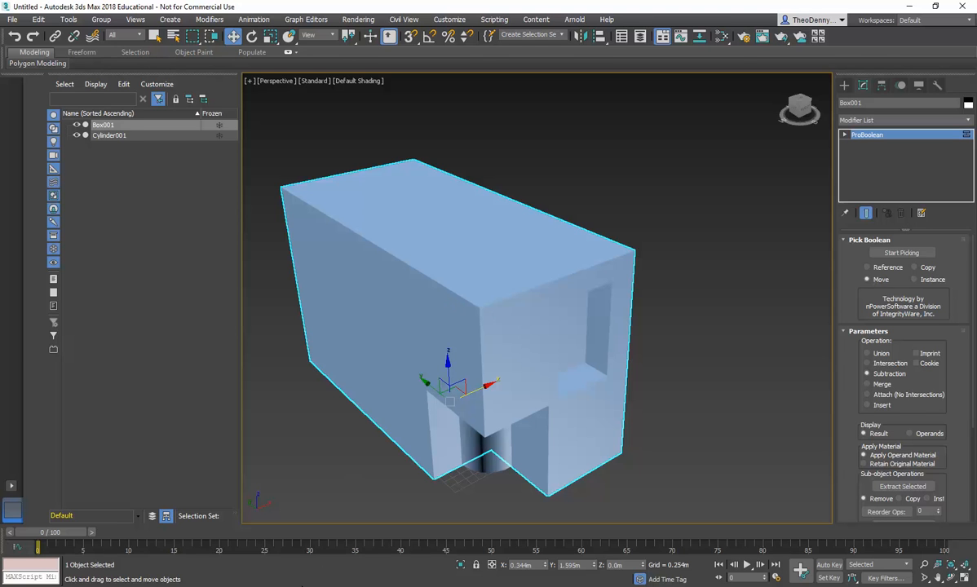
middle_drag(396, 254, 403, 255)
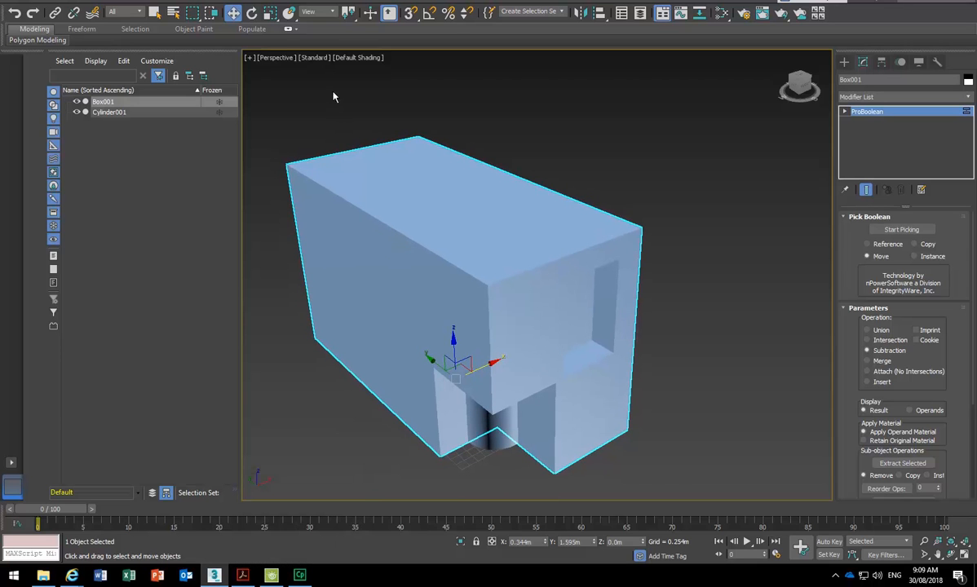
Switch the perspective viewport to Wireframe Override and back to Default Shading.
click(356, 58)
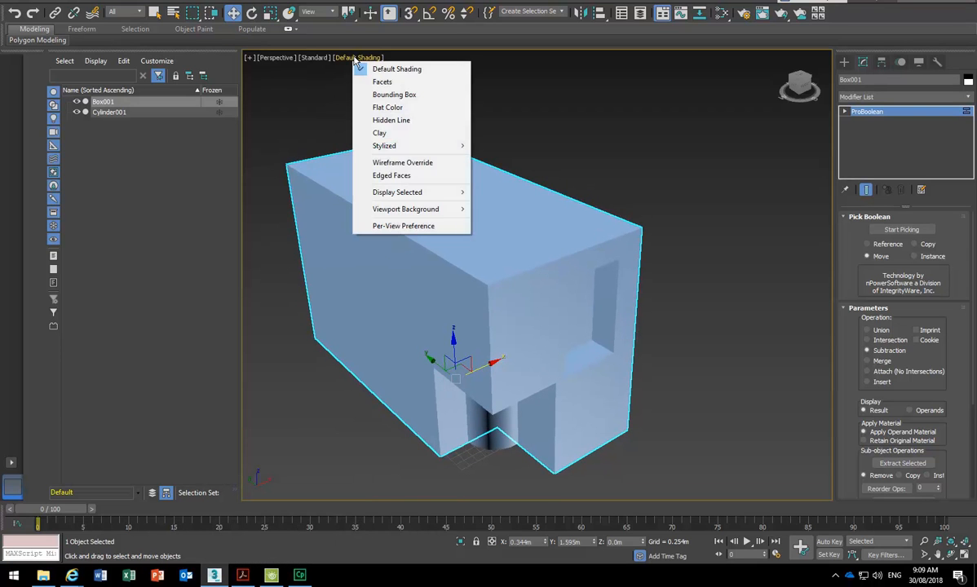
click(364, 162)
click(351, 58)
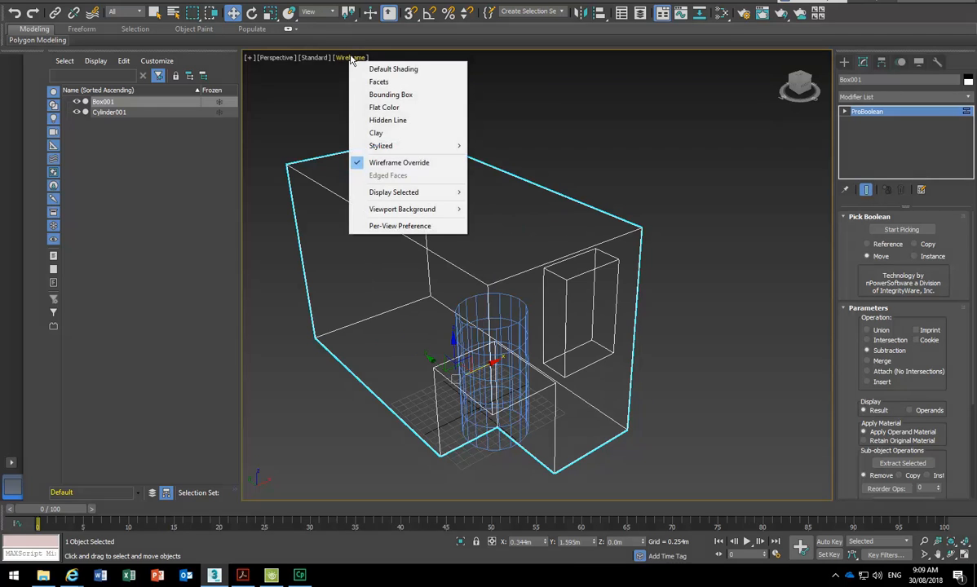
click(374, 68)
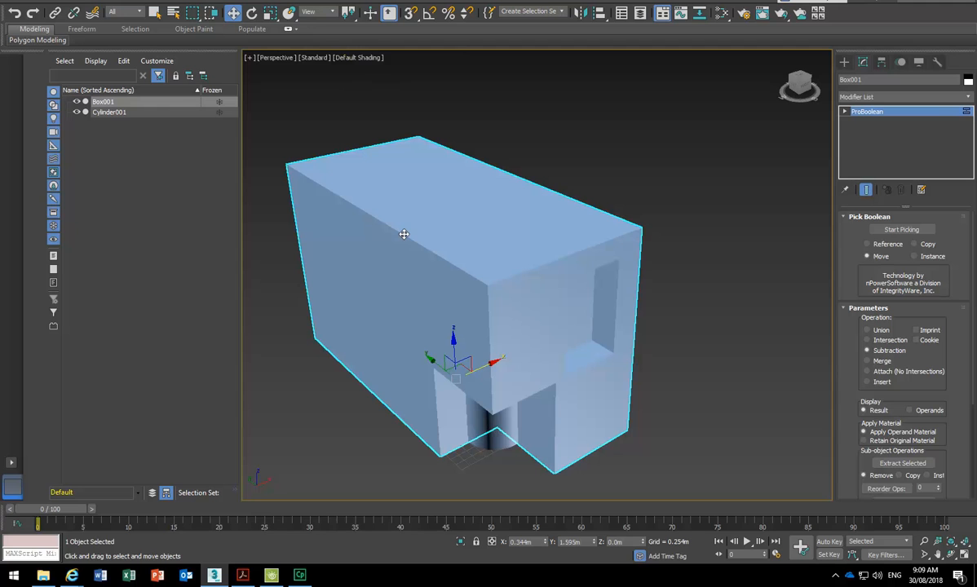
Deselect the building block and turn Edged Faces on and off again in the perspective viewport.
click(336, 65)
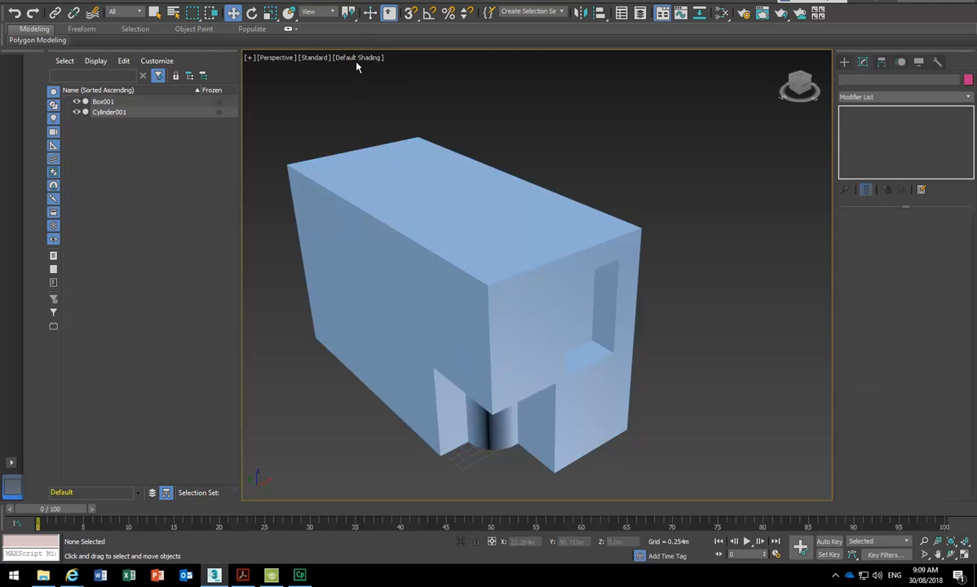
click(356, 59)
click(367, 175)
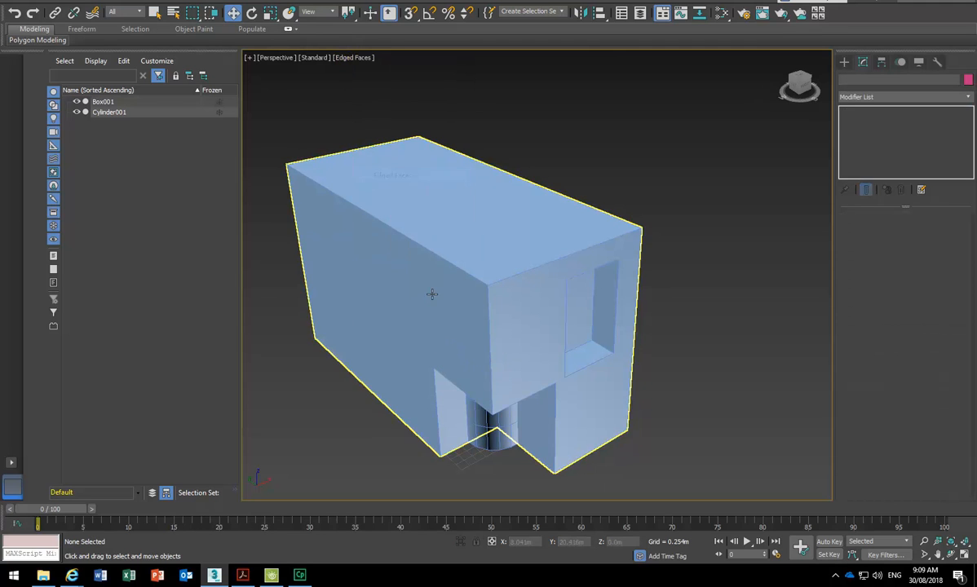
click(354, 58)
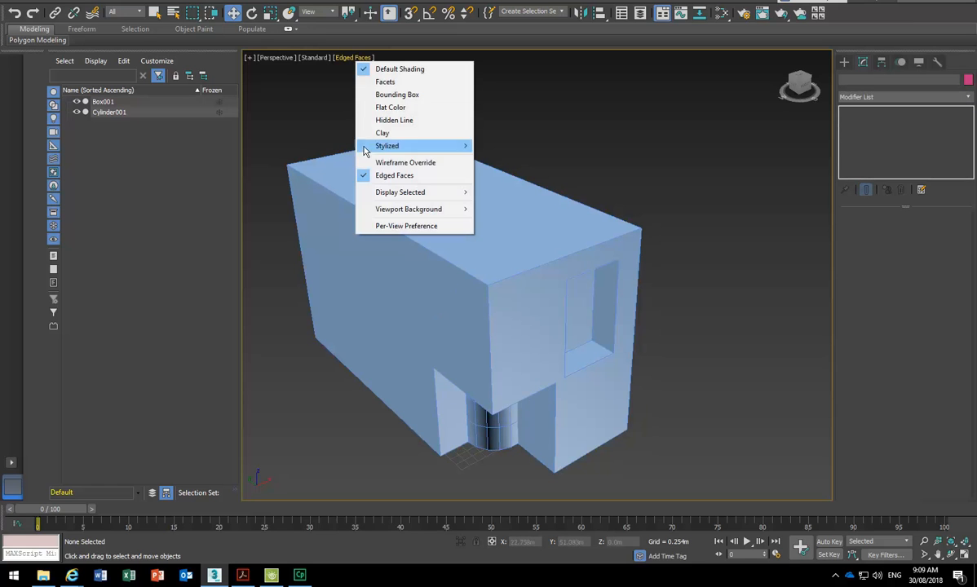
click(371, 175)
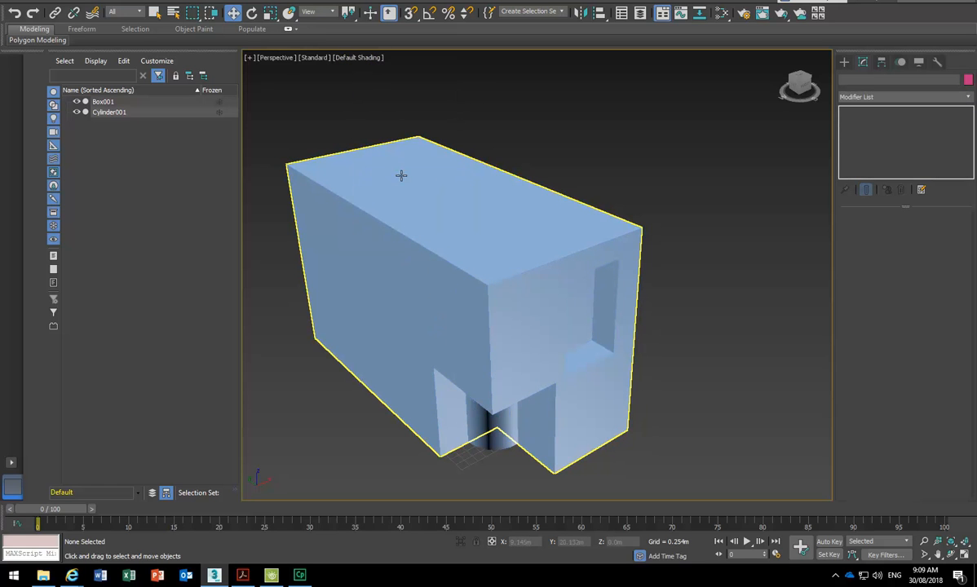
Select the building block and set its object color to a purple swatch from the 3ds Max palette.
alt+middle_drag(483, 183, 489, 213)
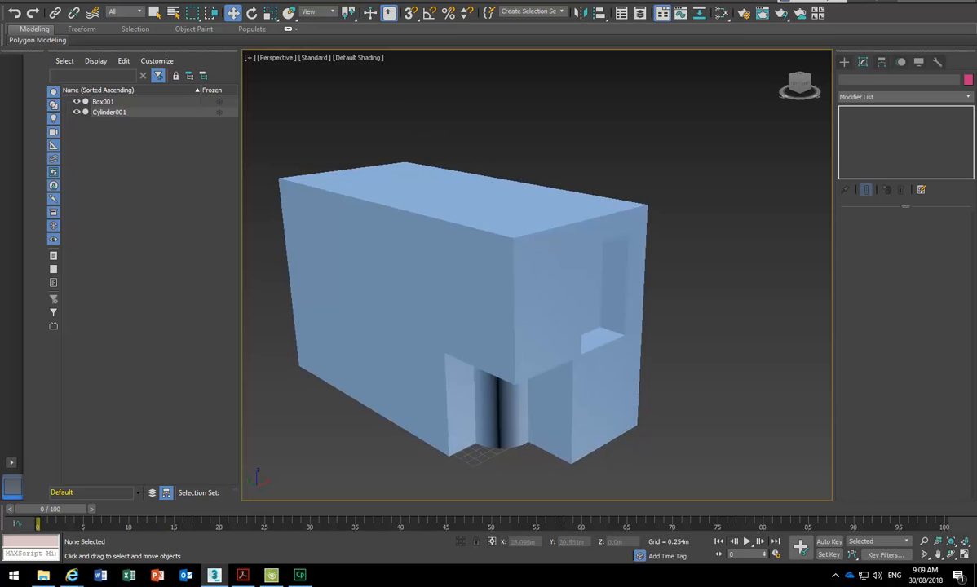
click(489, 218)
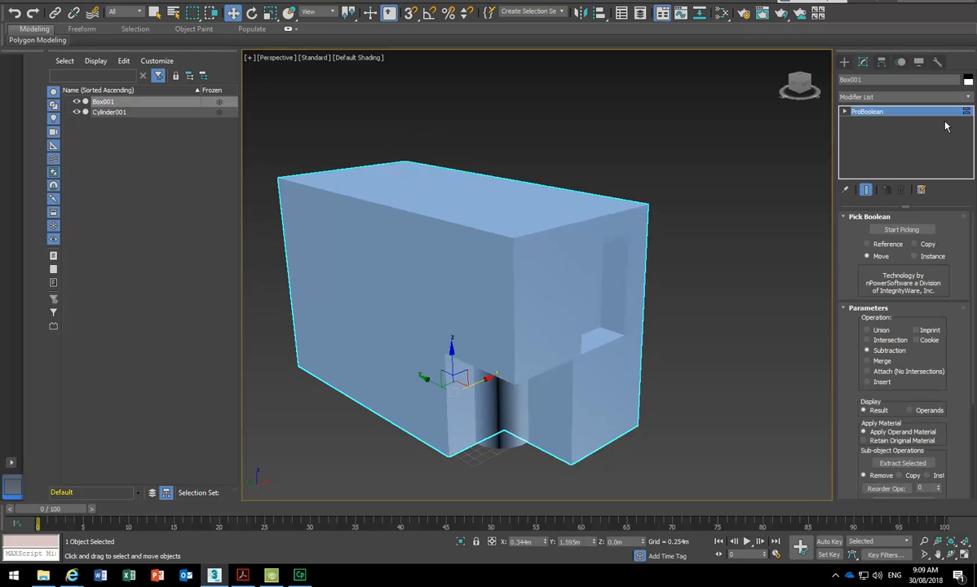
click(969, 79)
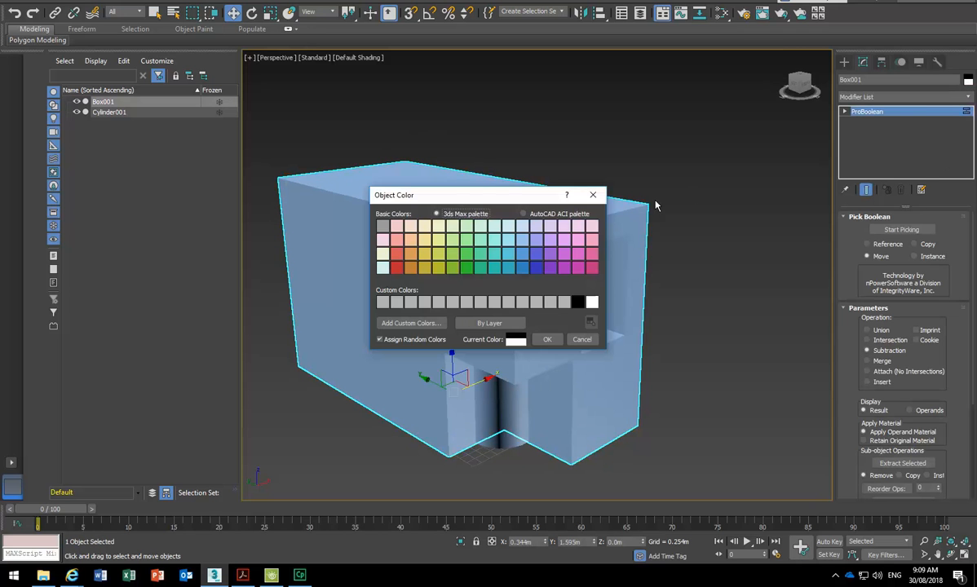
click(452, 254)
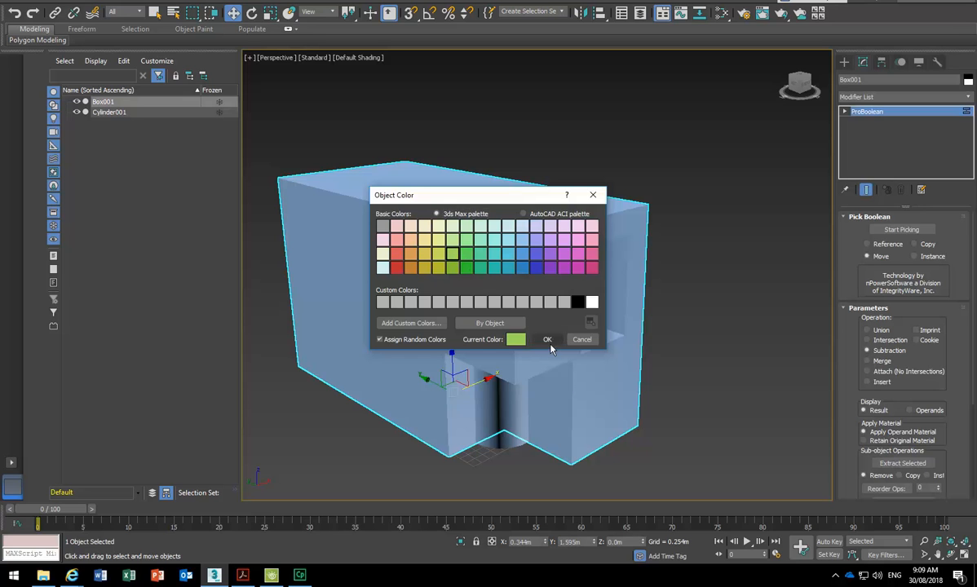
click(562, 254)
click(548, 339)
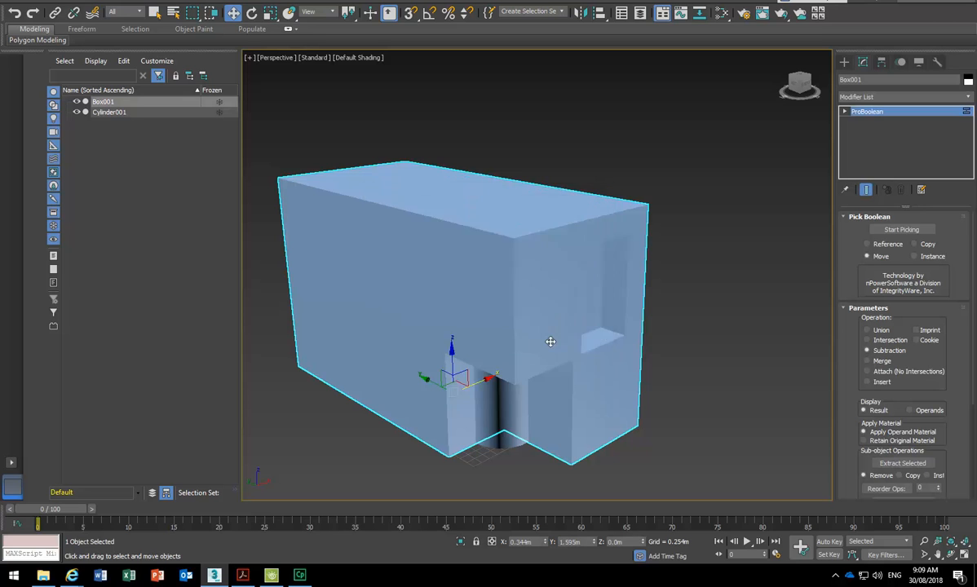
Turn on Edged Faces in the perspective viewport and deselect the building block to check its edges.
click(356, 57)
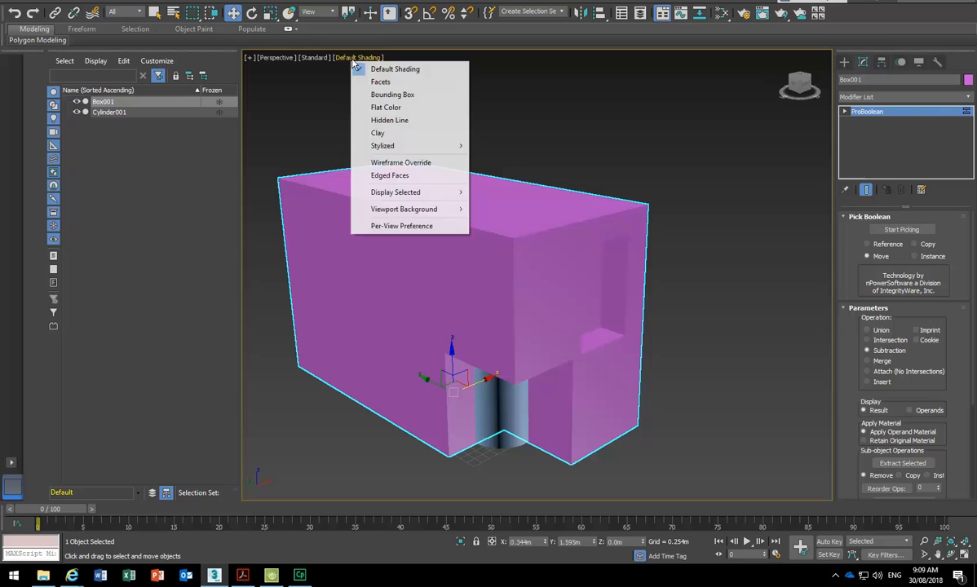
click(347, 167)
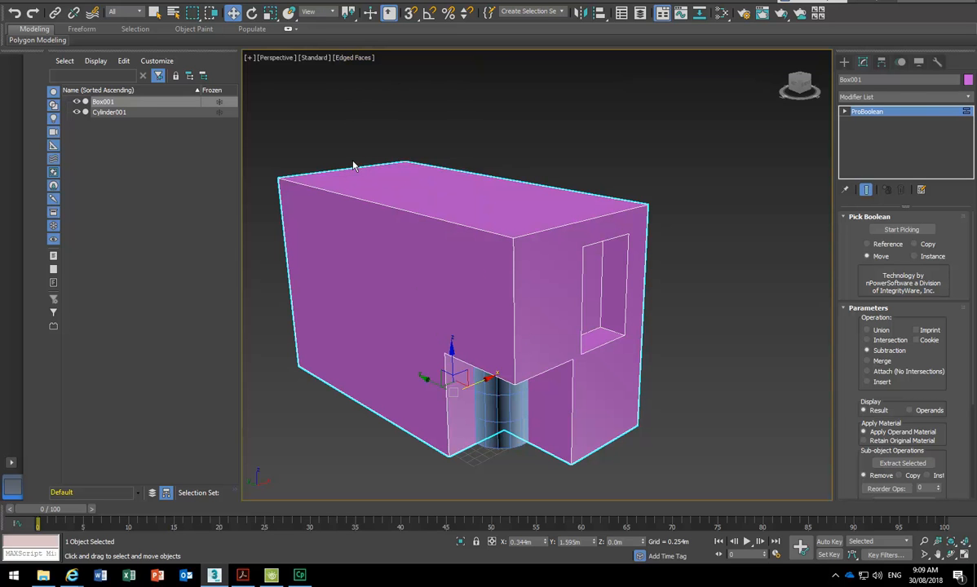
middle_drag(511, 231, 525, 282)
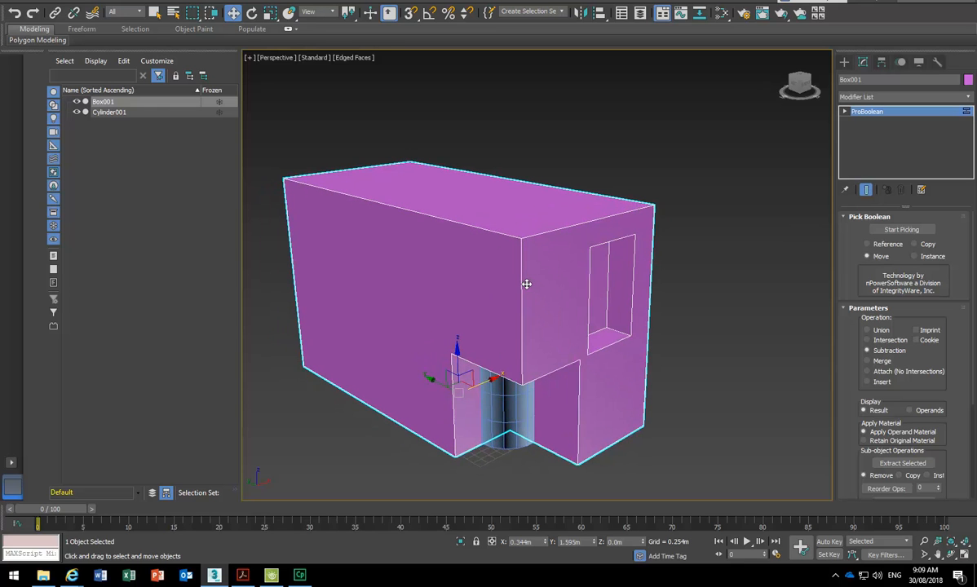
click(566, 173)
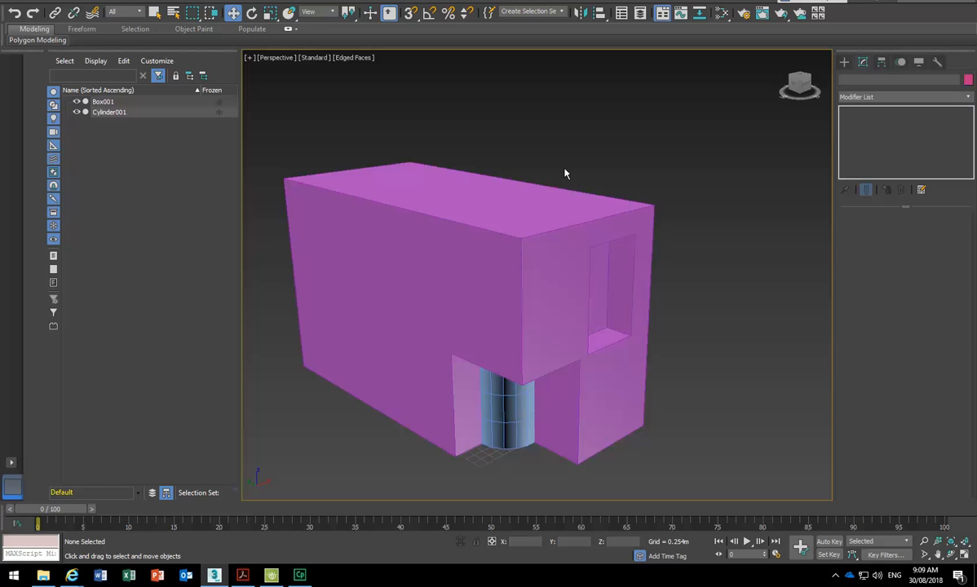
alt+middle_drag(564, 173, 563, 182)
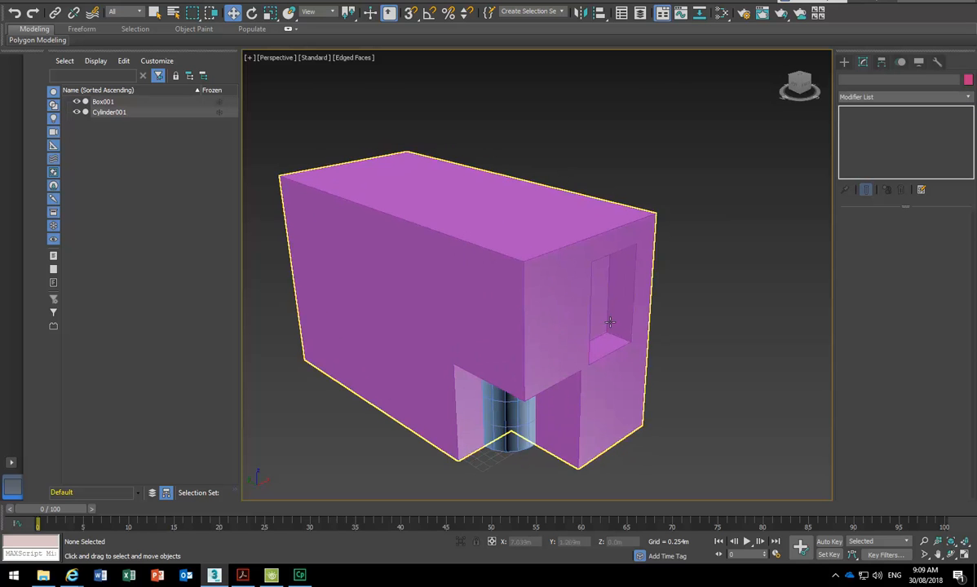
middle_drag(557, 311, 552, 309)
Select the building block and examine its ProBoolean operand list and the Operands sub-level of the modifier stack.
click(473, 258)
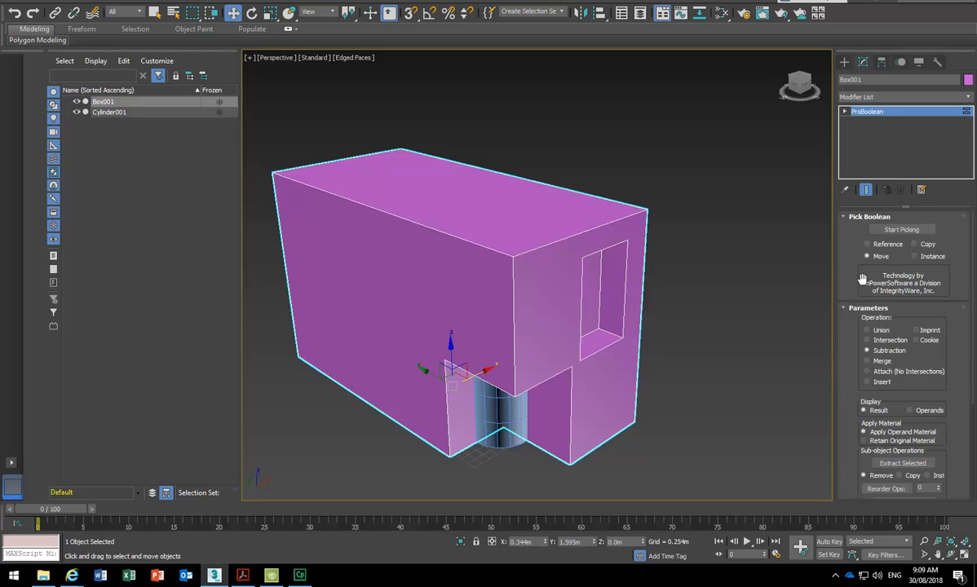
drag(852, 286, 885, 140)
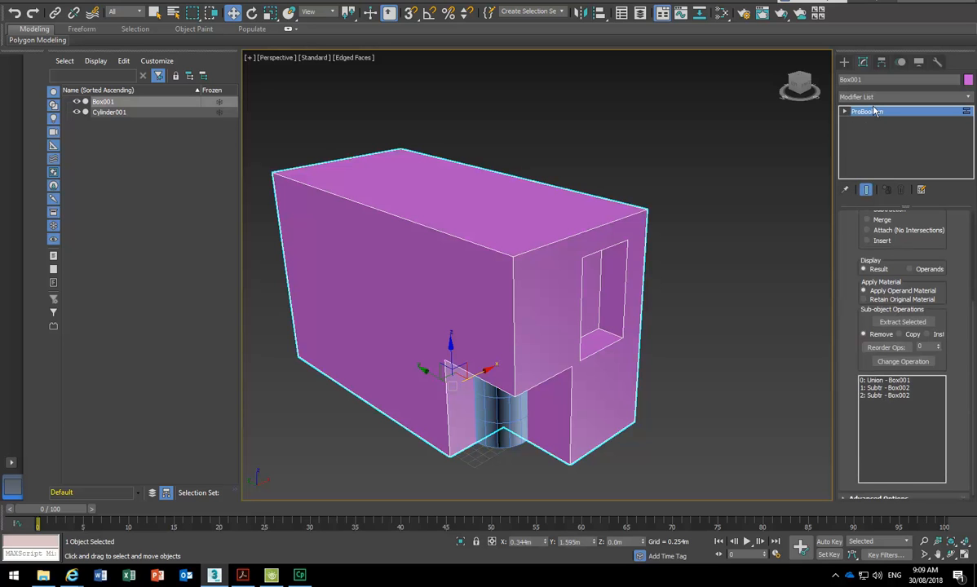
click(846, 113)
click(846, 113)
click(846, 113)
click(846, 113)
click(845, 114)
click(863, 121)
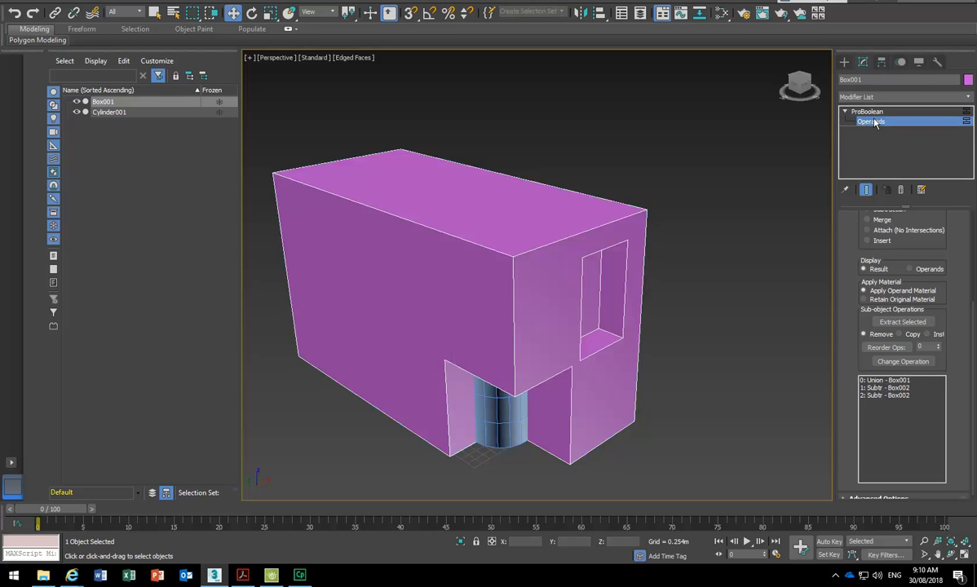
click(851, 111)
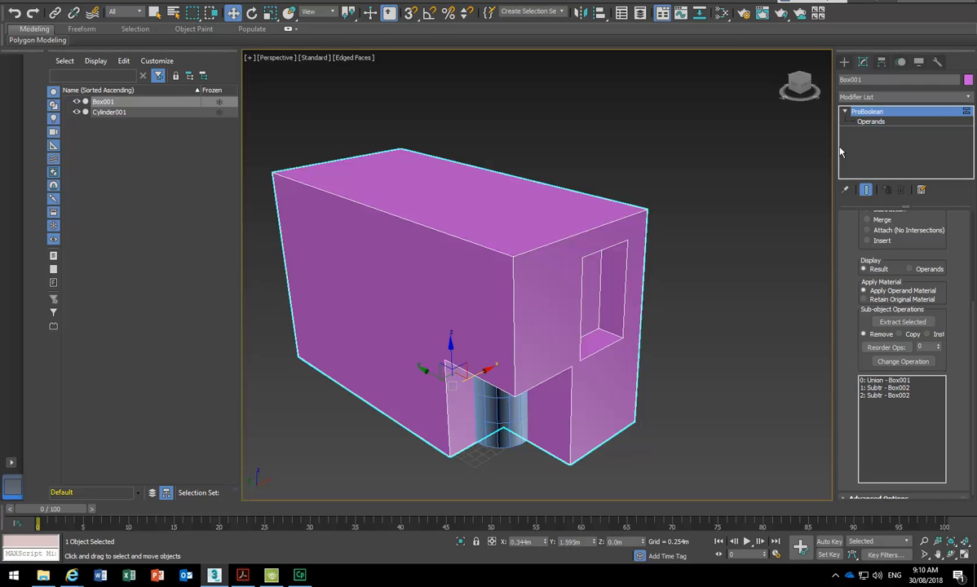
Inspect the last subtracted Box002 and the base Box001 entries in the ProBoolean operand list.
click(894, 396)
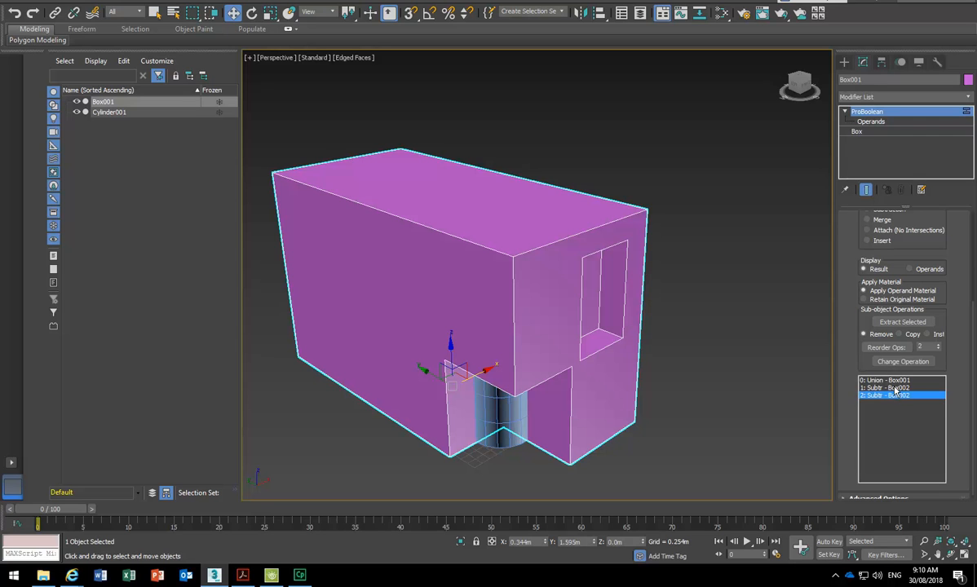
click(886, 380)
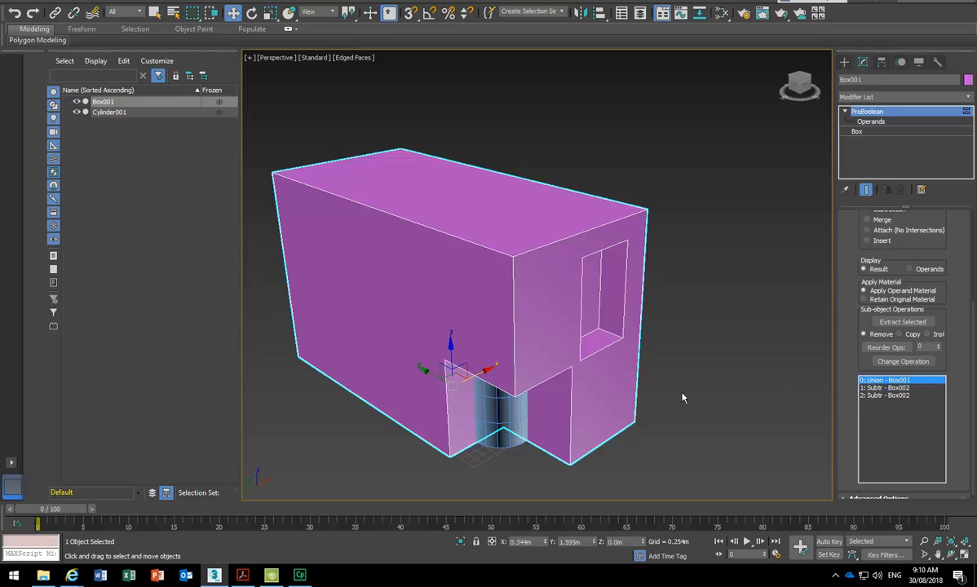
click(742, 315)
Union the corner cylinder with the building block using its existing ProBoolean, activate the Move tool and review the operand list.
click(579, 328)
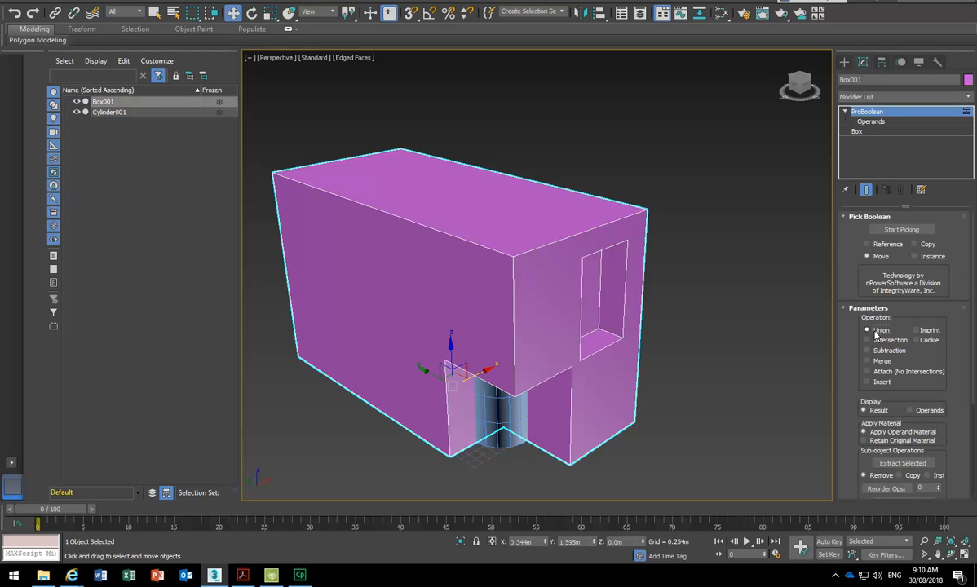
click(902, 229)
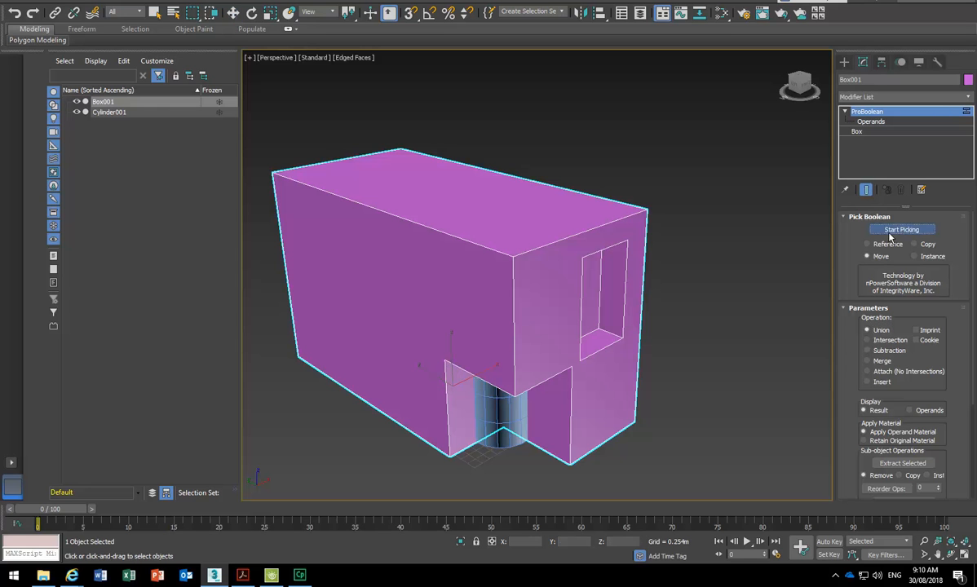
click(500, 410)
mouse_move(498, 410)
alt+middle_down()
mouse_move(475, 348)
mouse_move(482, 314)
mouse_move(498, 349)
mouse_move(498, 399)
mouse_move(519, 388)
mouse_move(515, 400)
alt+middle_up()
key(w)
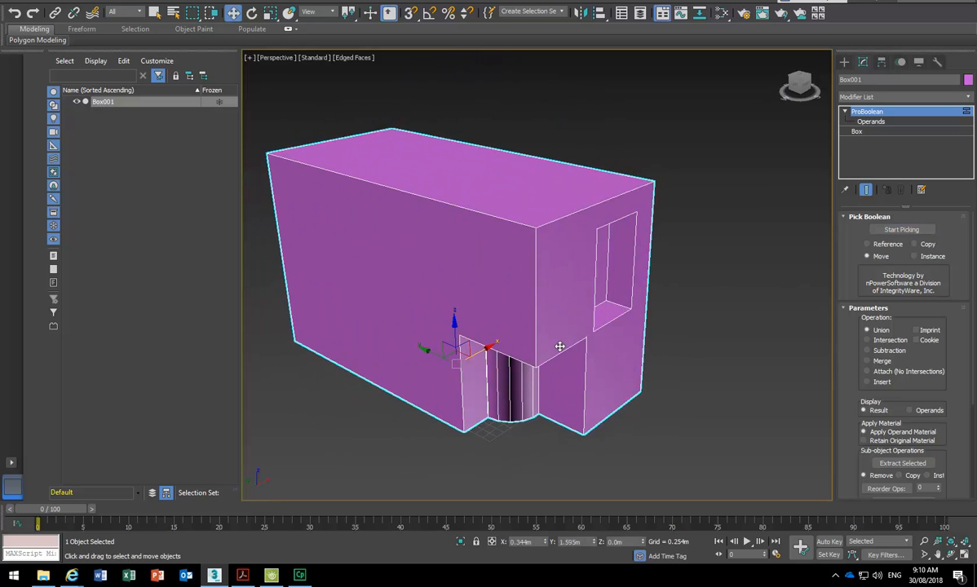
scroll(541, 349, up, 3)
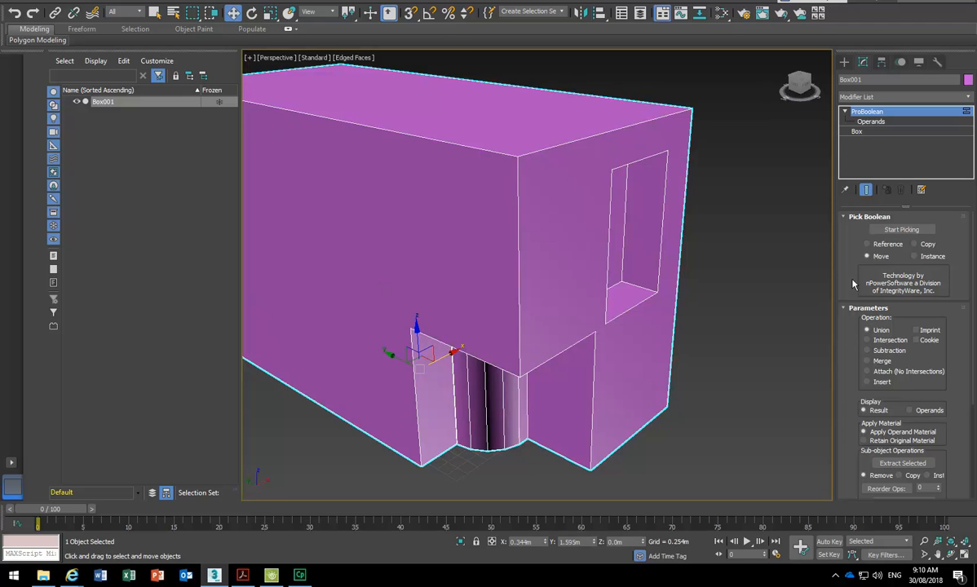
scroll(853, 375, down, 5)
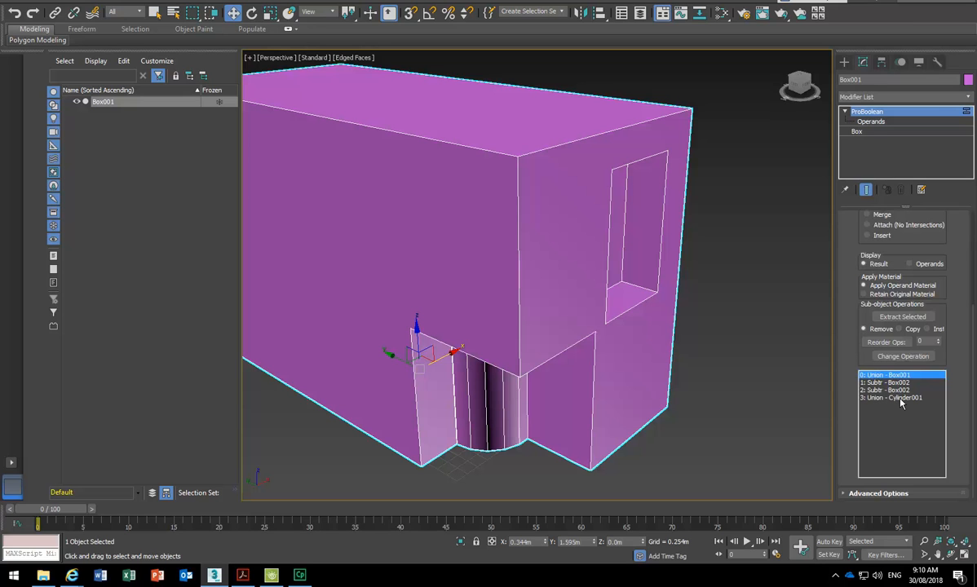
Set the unioned Cylinder001 operand's height to about 3.844 m and its radius to about 0.997 m.
click(898, 397)
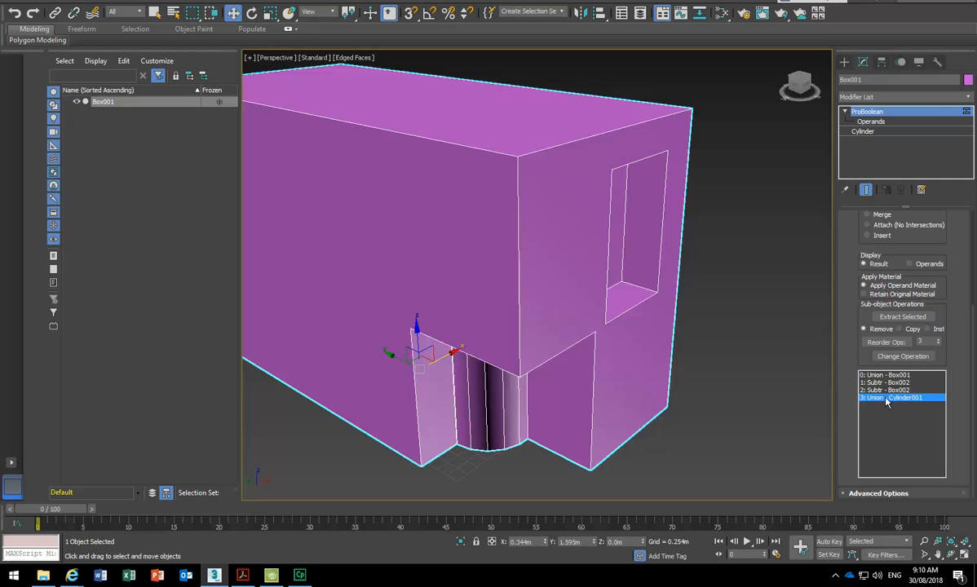
click(879, 133)
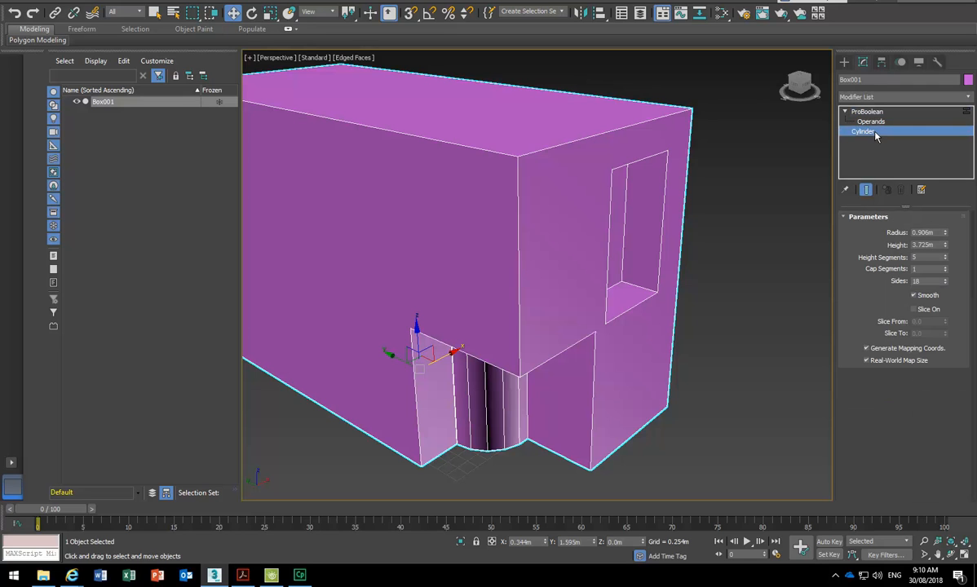
mouse_move(946, 244)
mouse_down()
mouse_move(947, 235)
mouse_move(946, 256)
mouse_up()
drag(948, 223, 949, 229)
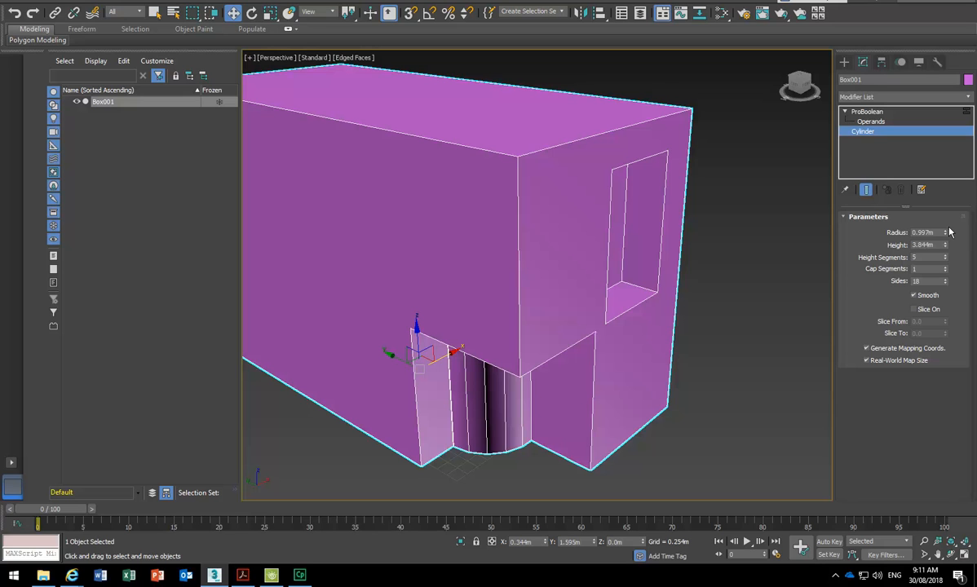
Change the second subtracted Box002 operand in the ProBoolean, the window cut-out, to a Union operation.
click(872, 112)
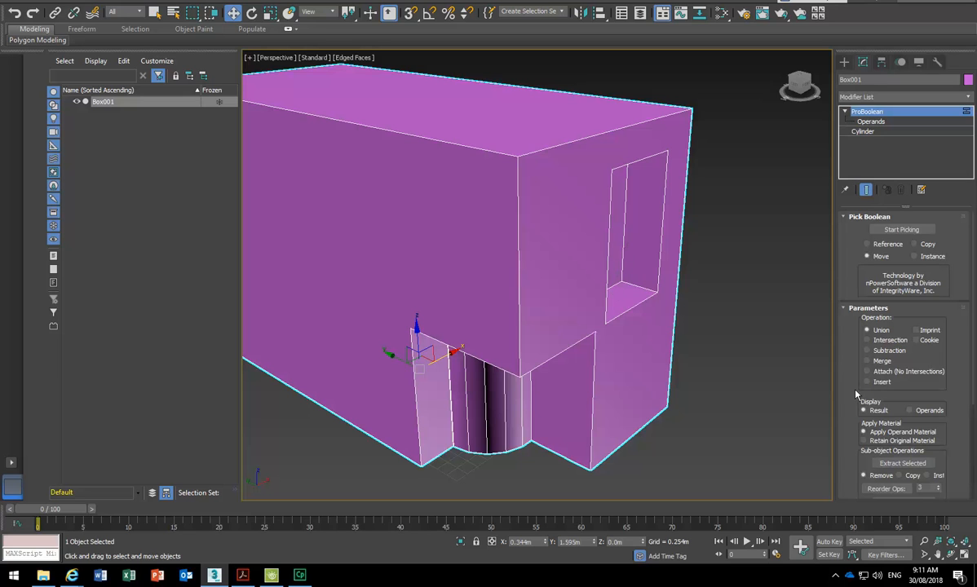
scroll(844, 393, down, 5)
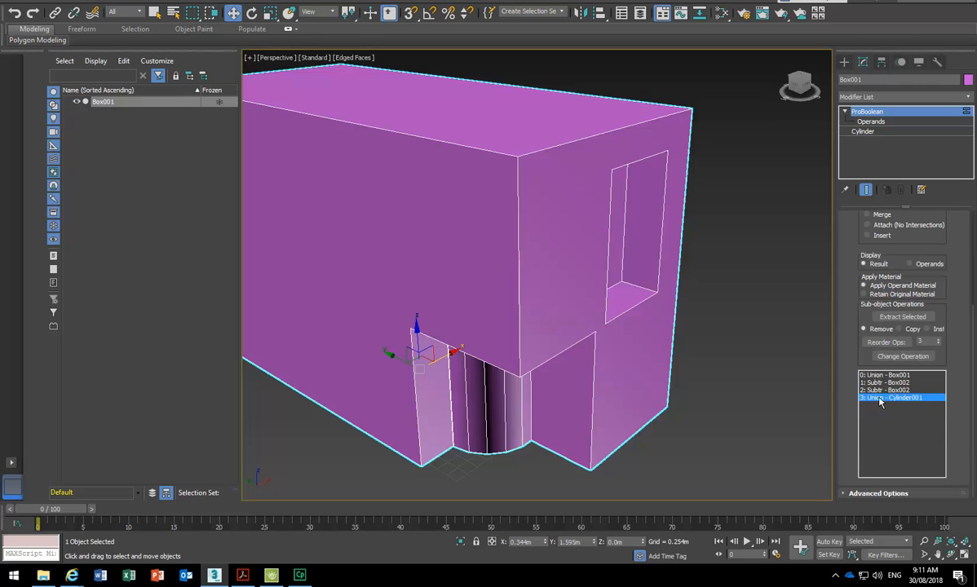
click(897, 391)
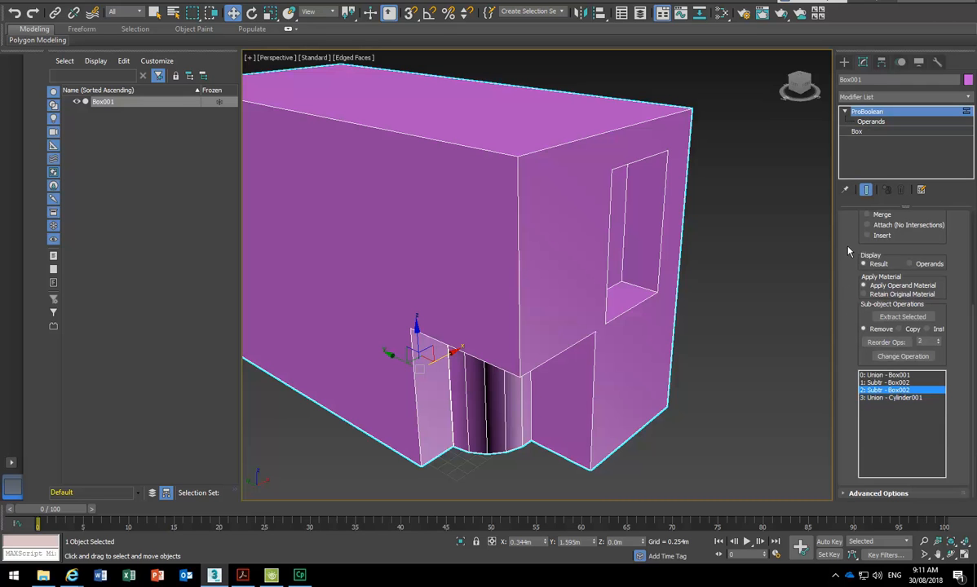
scroll(869, 282, up, 5)
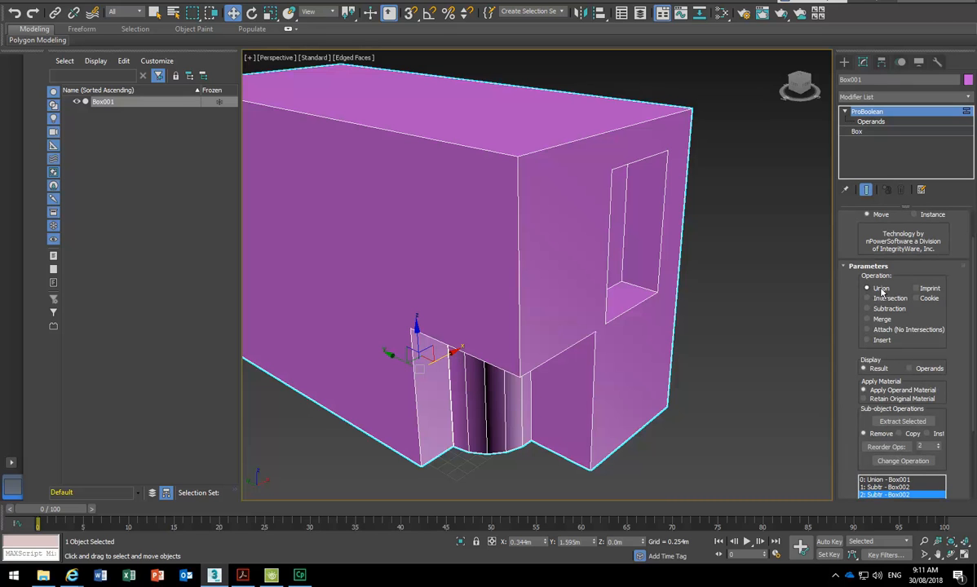
scroll(865, 319, down, 5)
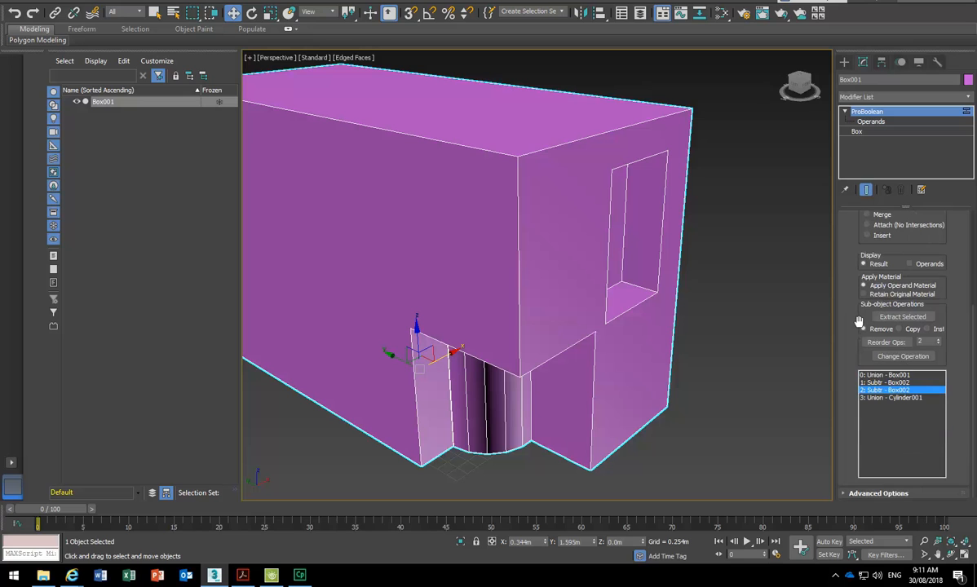
click(901, 358)
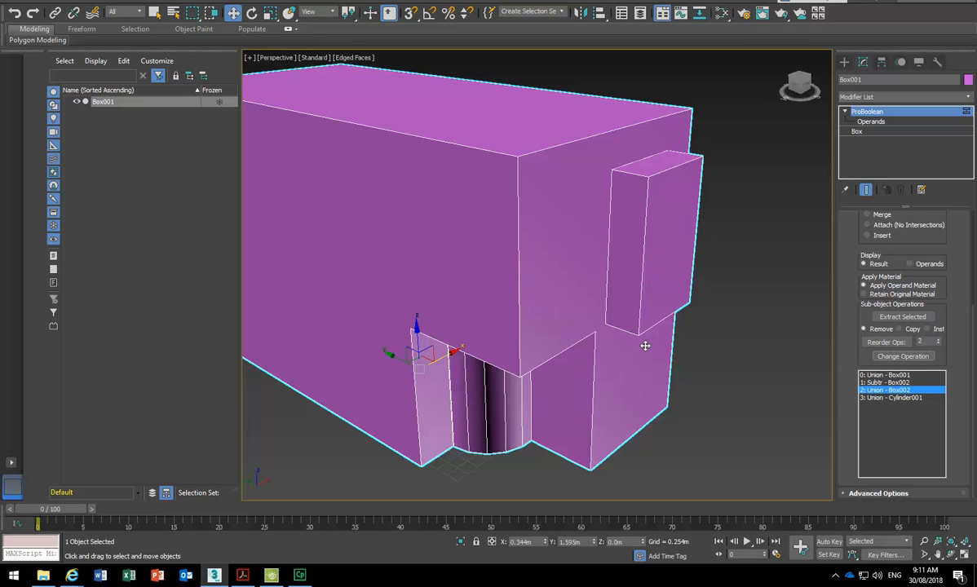
Move the Box002 union operand to about X 0.968 m, Y -3.218 m and resize it to about 1.516 m wide and 2.318 m high.
click(847, 112)
click(846, 112)
click(870, 120)
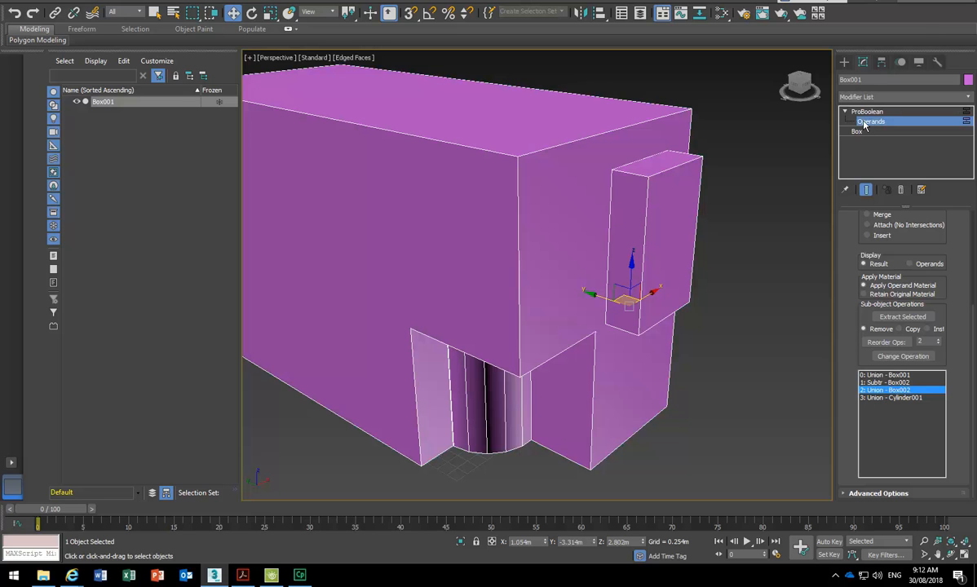
drag(602, 290, 589, 295)
drag(650, 289, 644, 295)
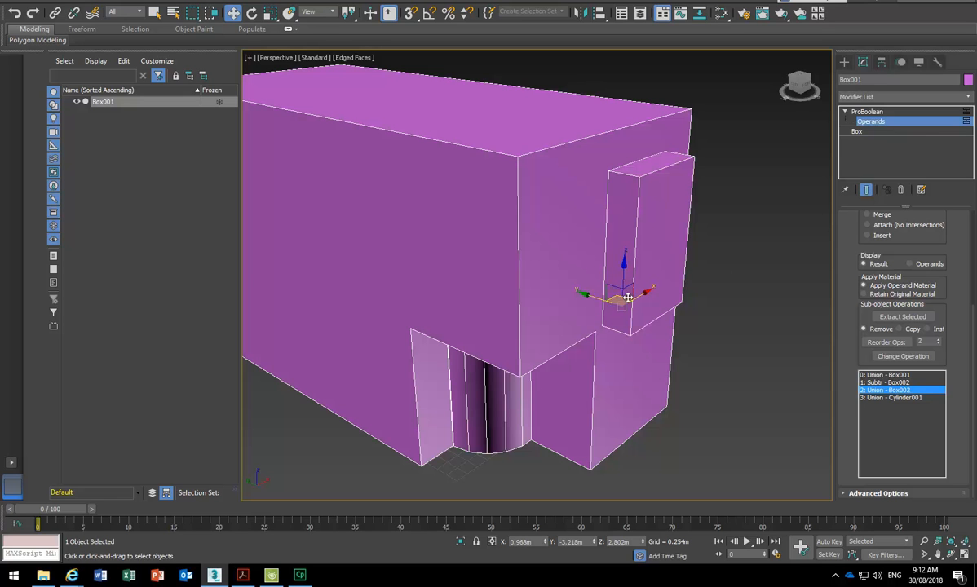
click(860, 133)
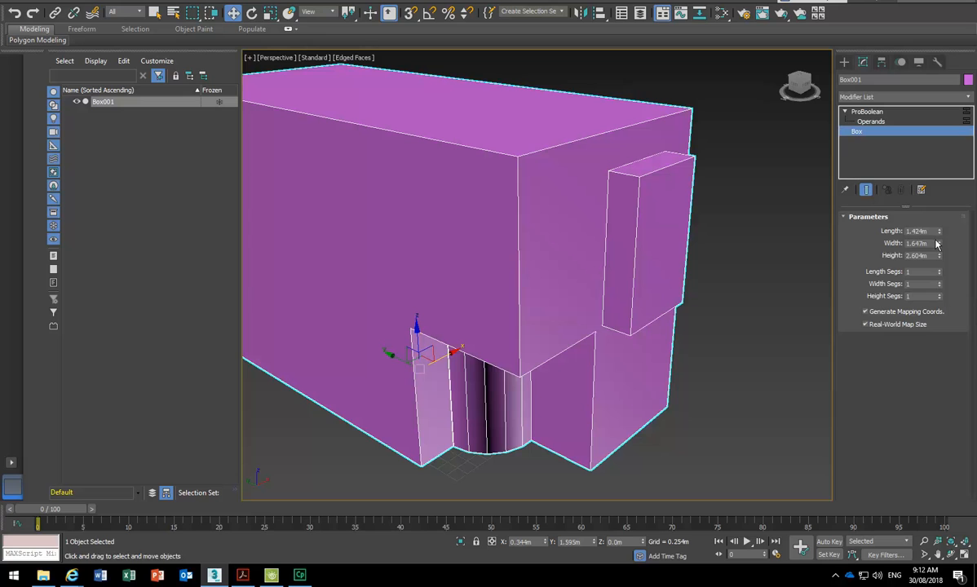
drag(941, 247, 943, 263)
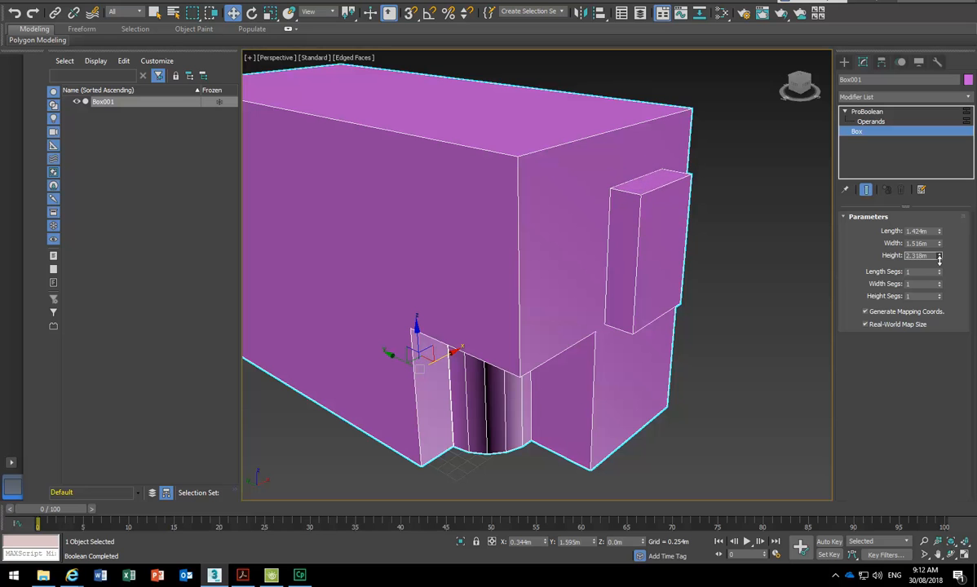
Try extracting the Box002 union operand from the ProBoolean with the Remove option, and undo the extraction.
click(872, 122)
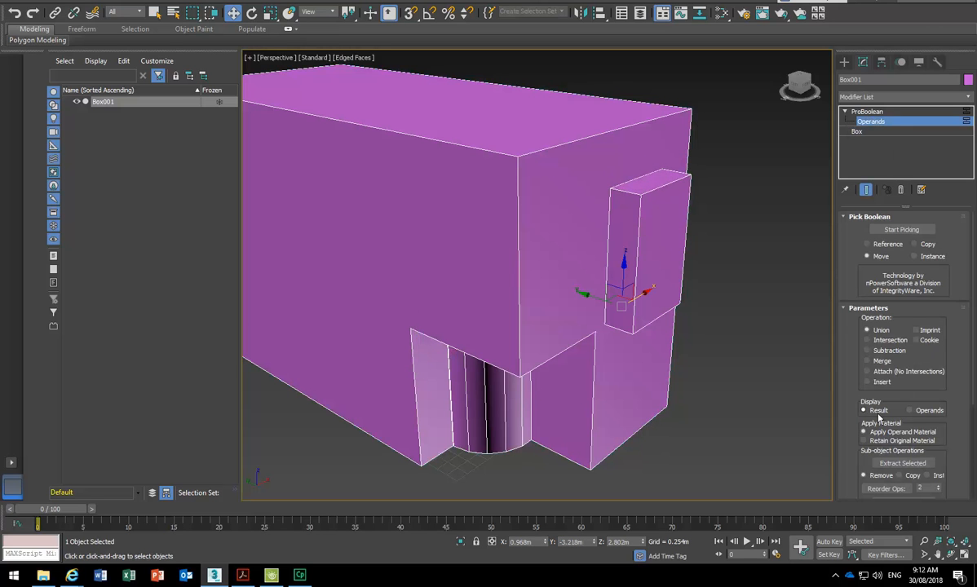
scroll(878, 419, down, 3)
click(880, 450)
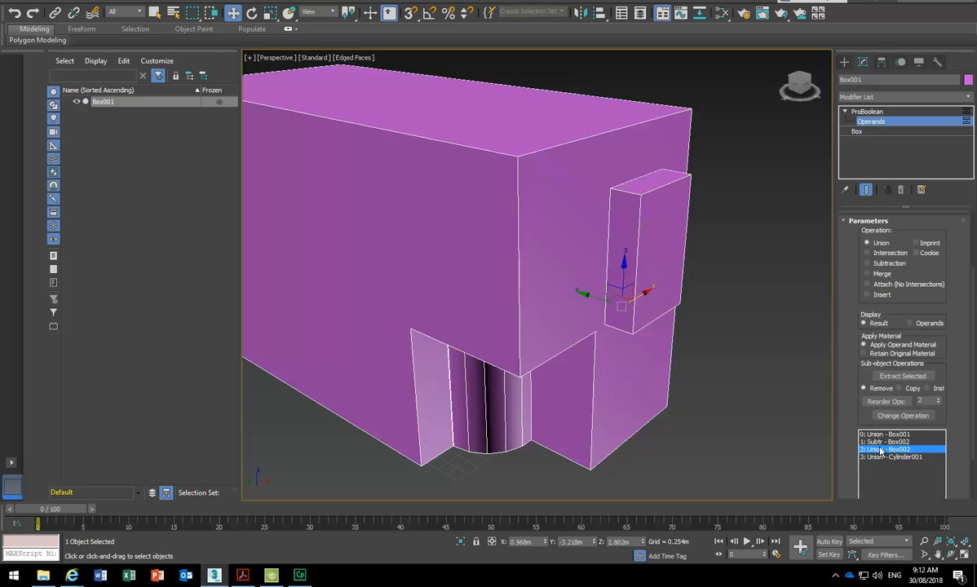
scroll(481, 246, down, 3)
scroll(506, 245, up, 1)
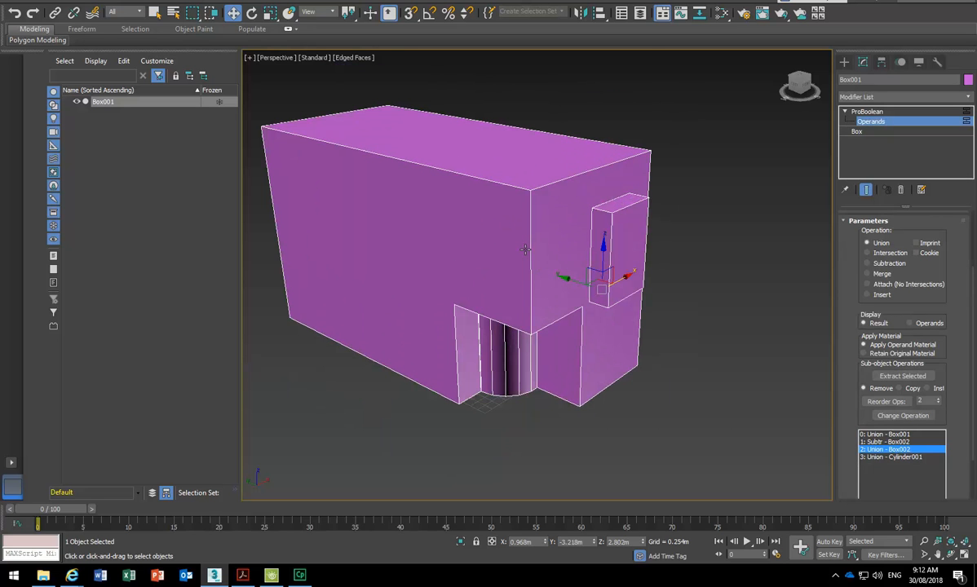
scroll(618, 257, up, 5)
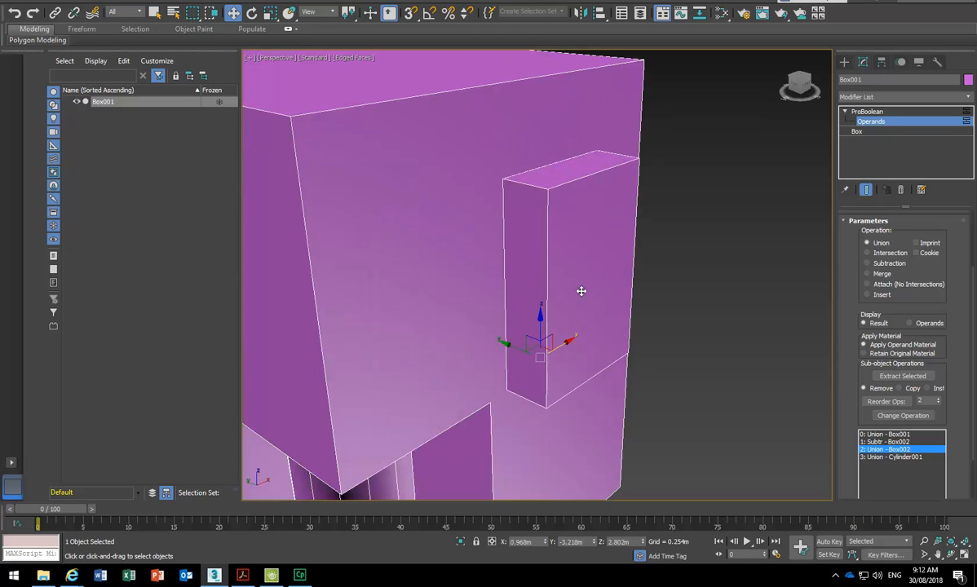
scroll(571, 281, down, 2)
scroll(569, 274, up, 2)
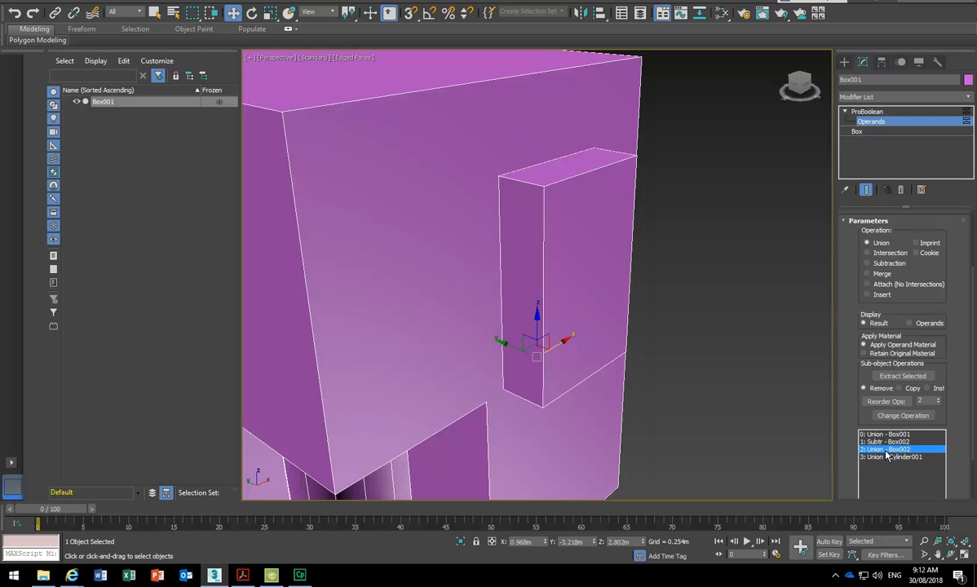
click(896, 377)
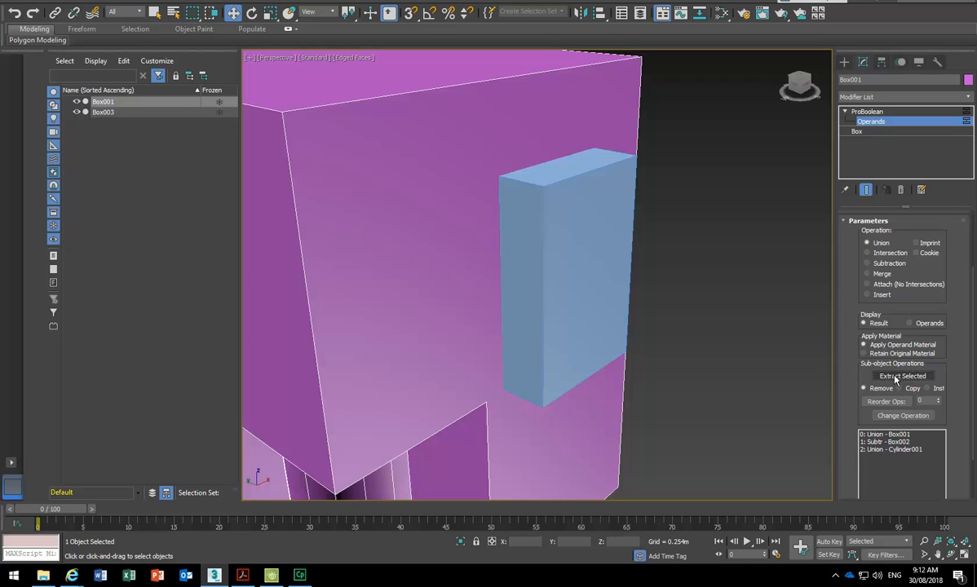
click(17, 15)
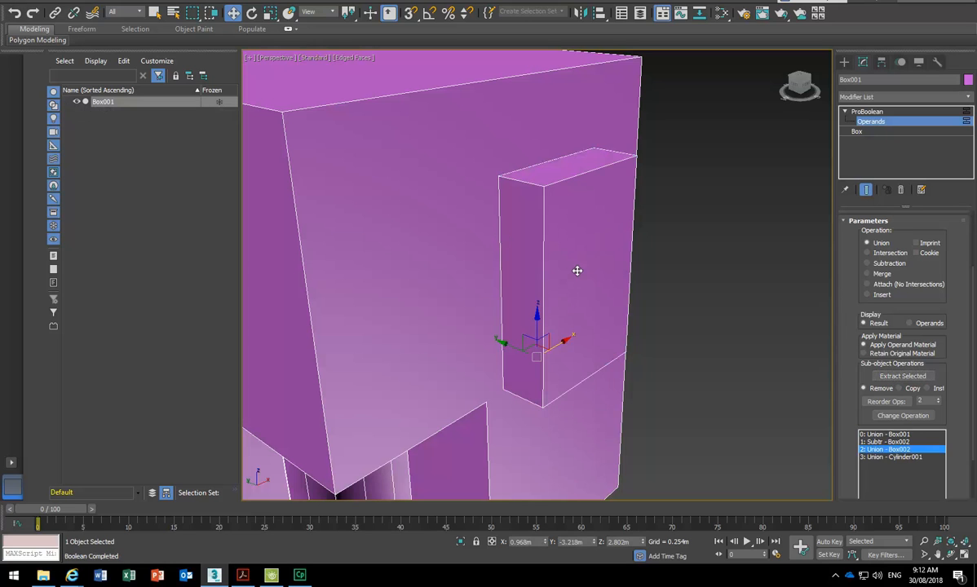
Extract a copy of the Box002 union operand as a separate object and leave the building block's Operands sub-level.
click(900, 389)
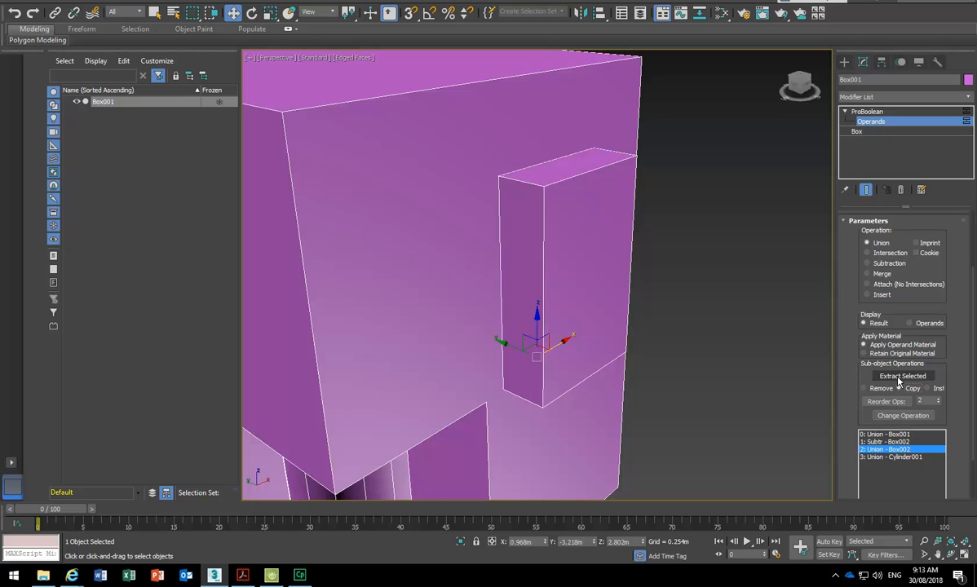
click(903, 376)
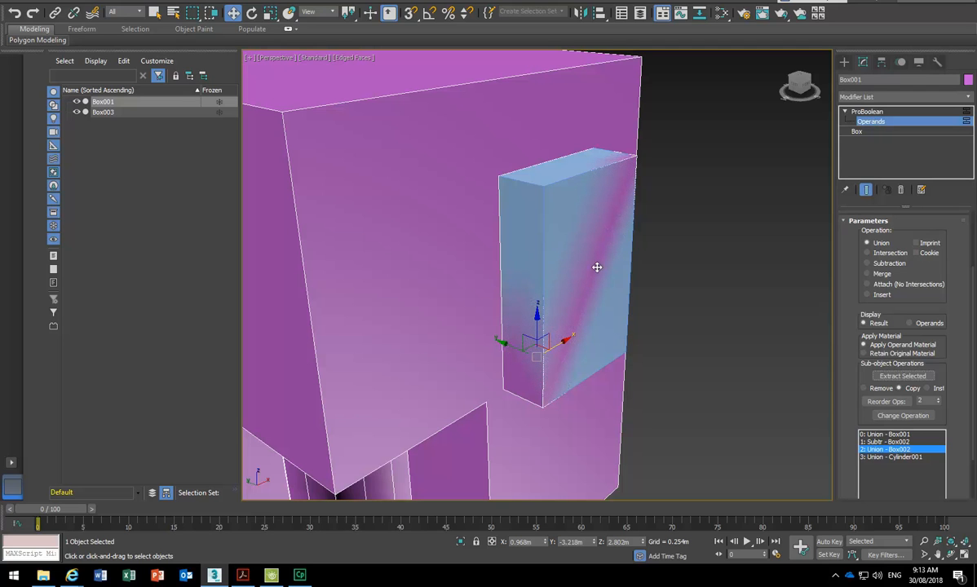
click(879, 113)
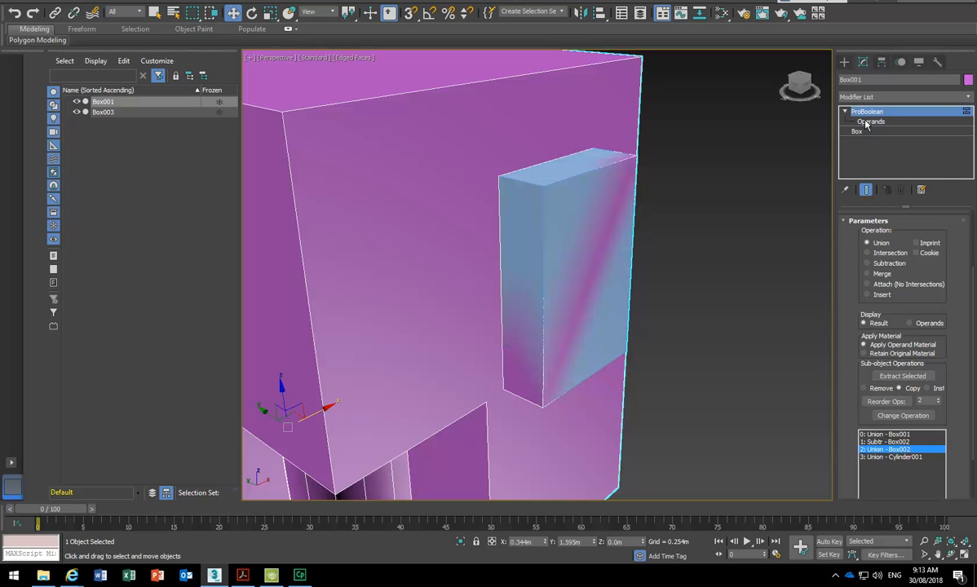
click(887, 122)
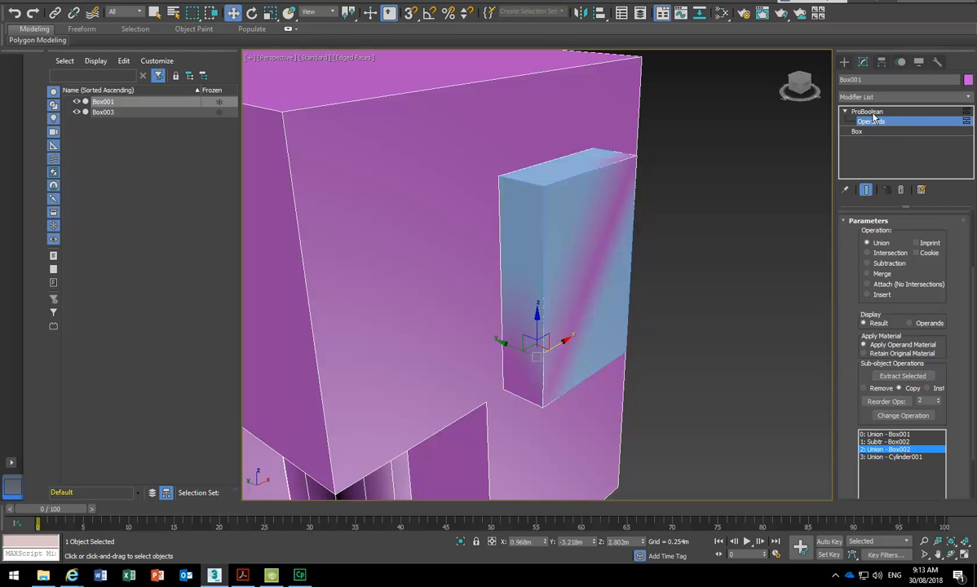
click(872, 112)
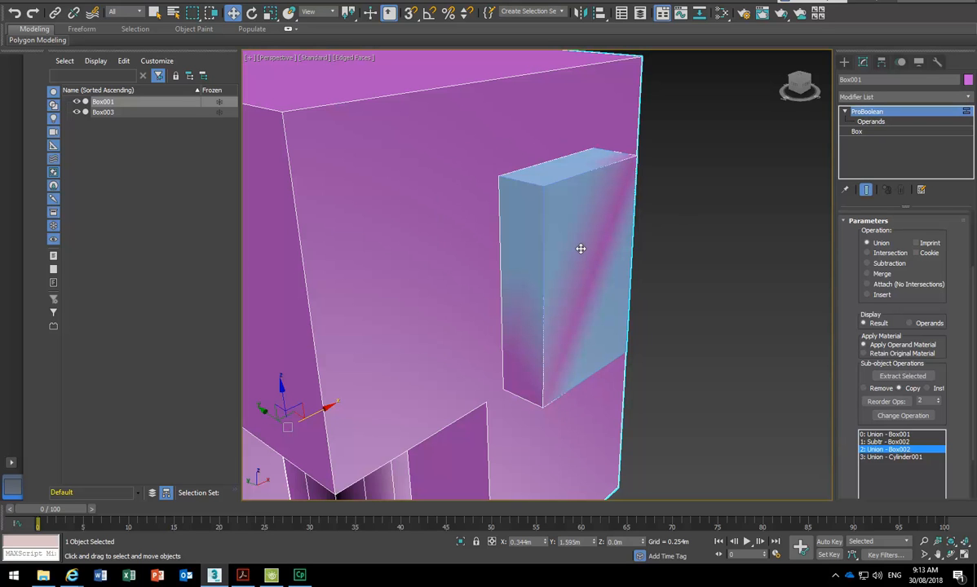
click(873, 123)
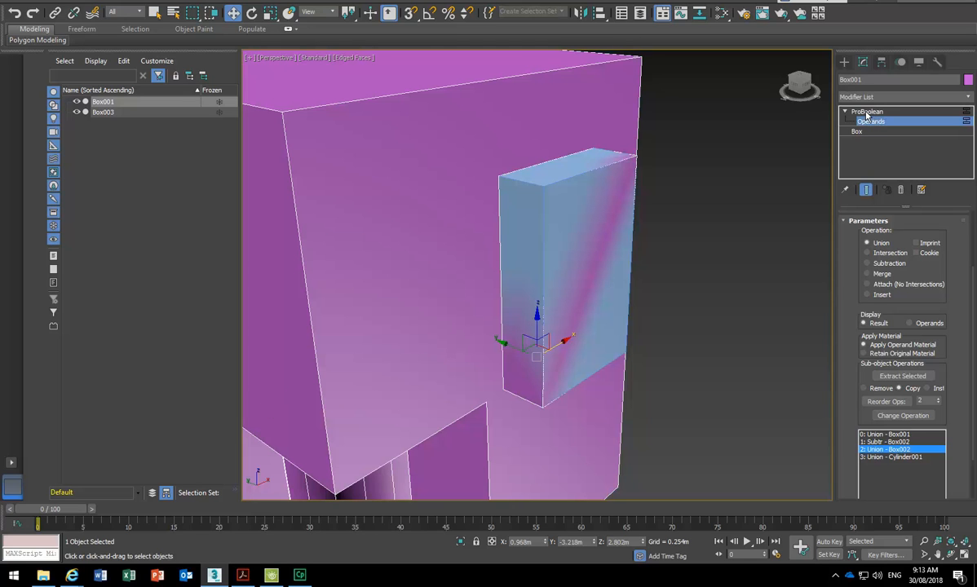
click(868, 114)
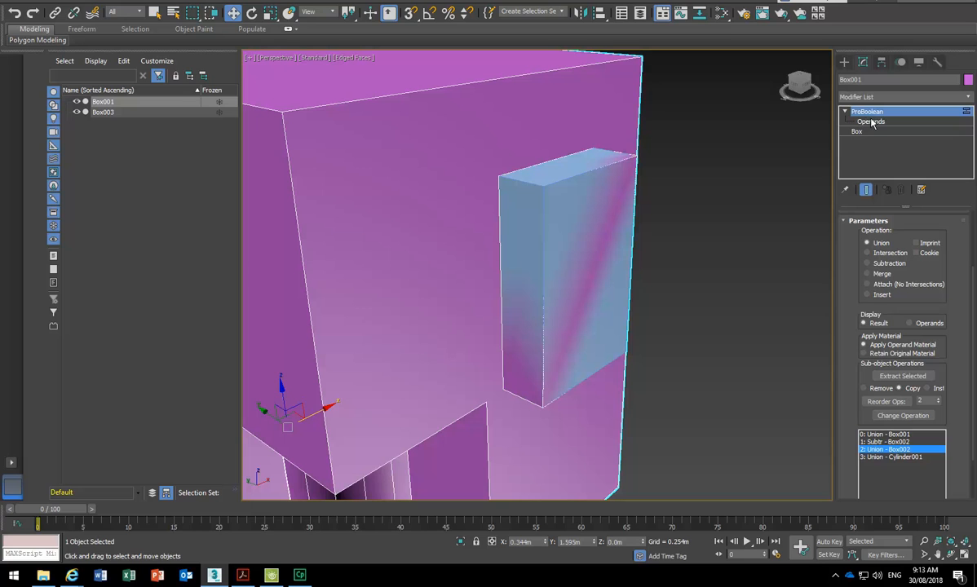
click(873, 122)
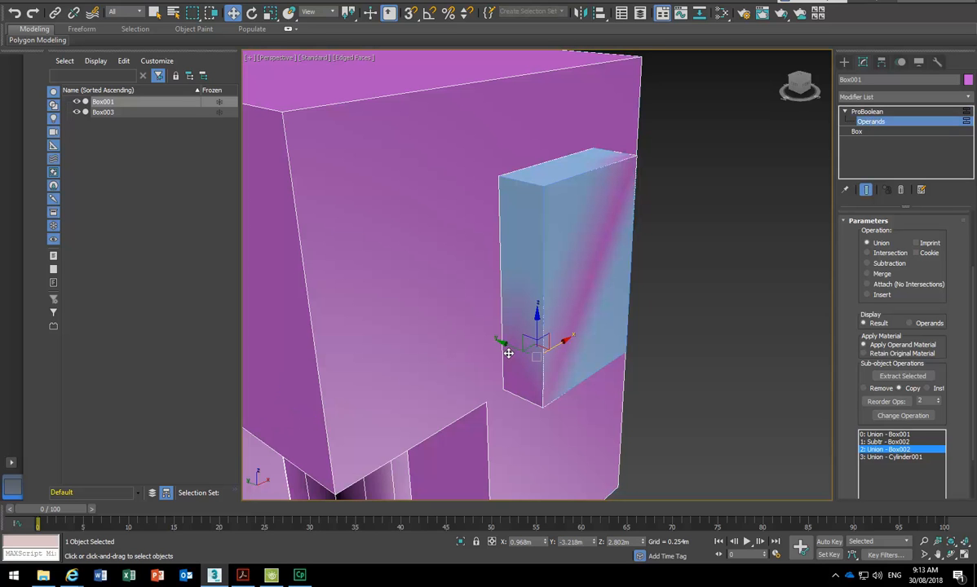
click(868, 111)
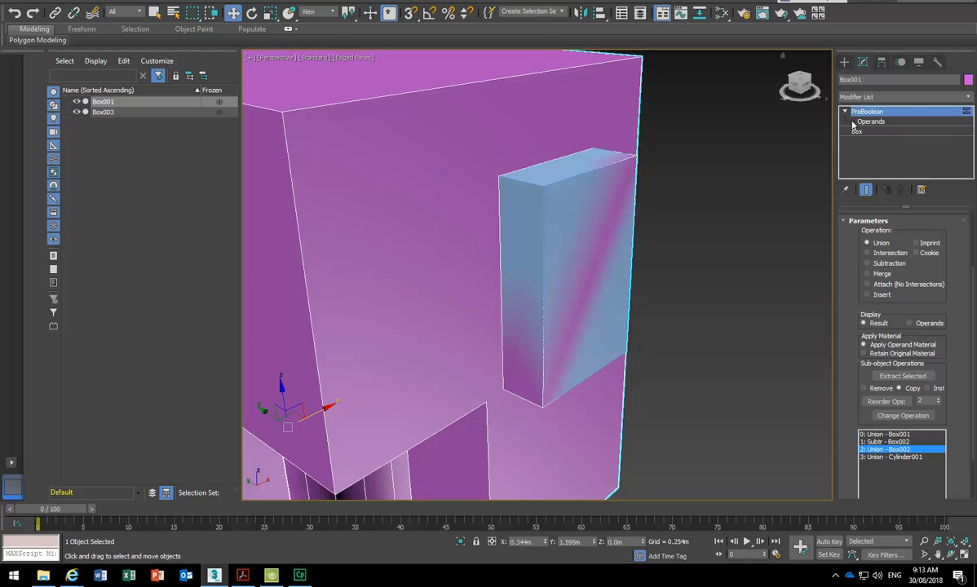
Resize the extracted box to about 1.288 m wide and 2.132 m high, and move it to about Y -3.364 m, Z 2.898 m.
click(558, 341)
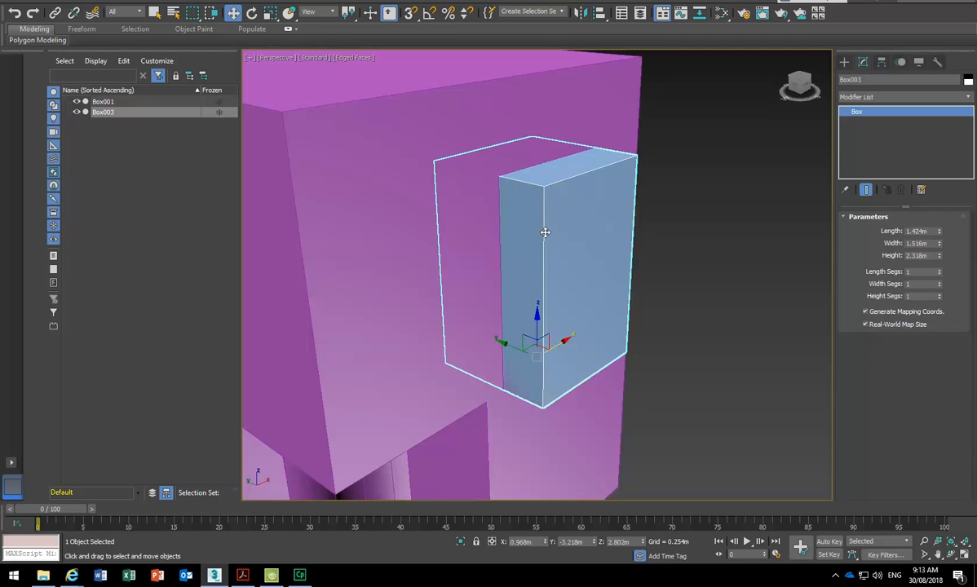
drag(939, 246, 940, 261)
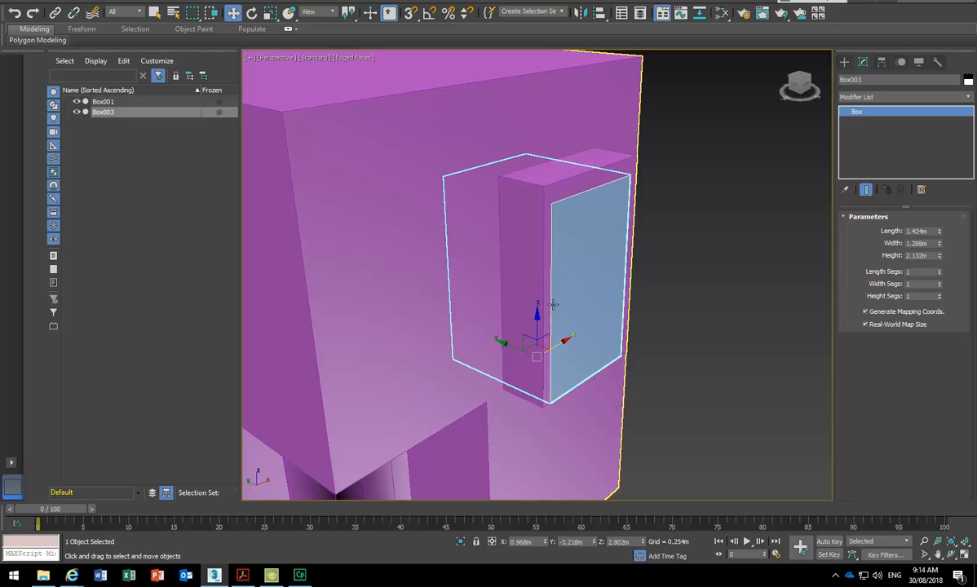
drag(538, 320, 538, 315)
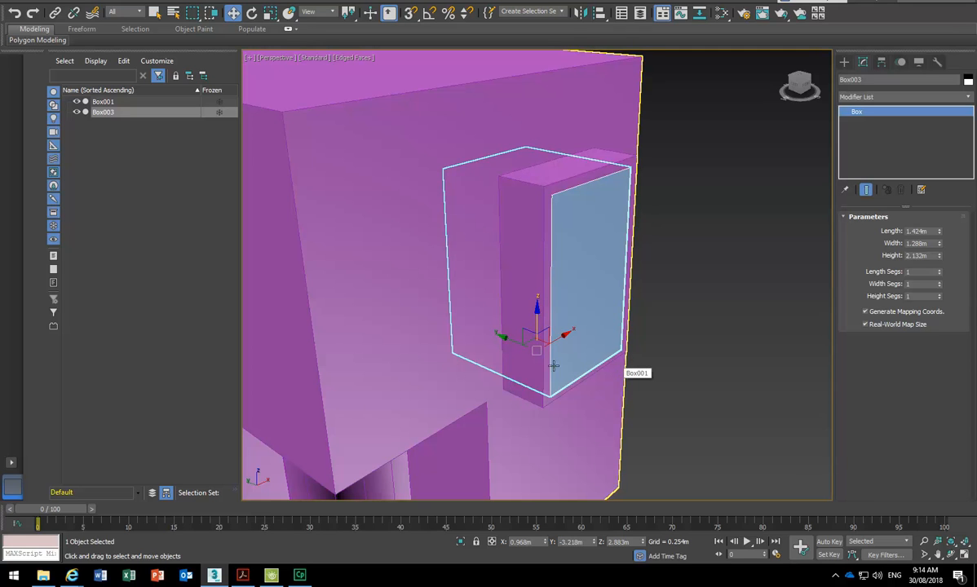
drag(506, 334, 515, 339)
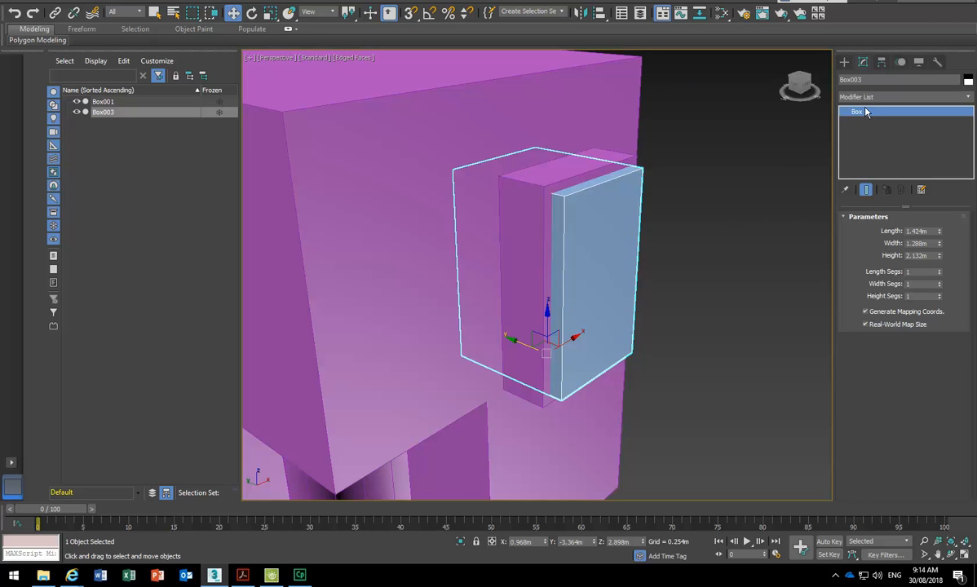
Subtract the extracted box from the building block with ProBoolean Subtraction to hollow out the protruding window box.
click(845, 61)
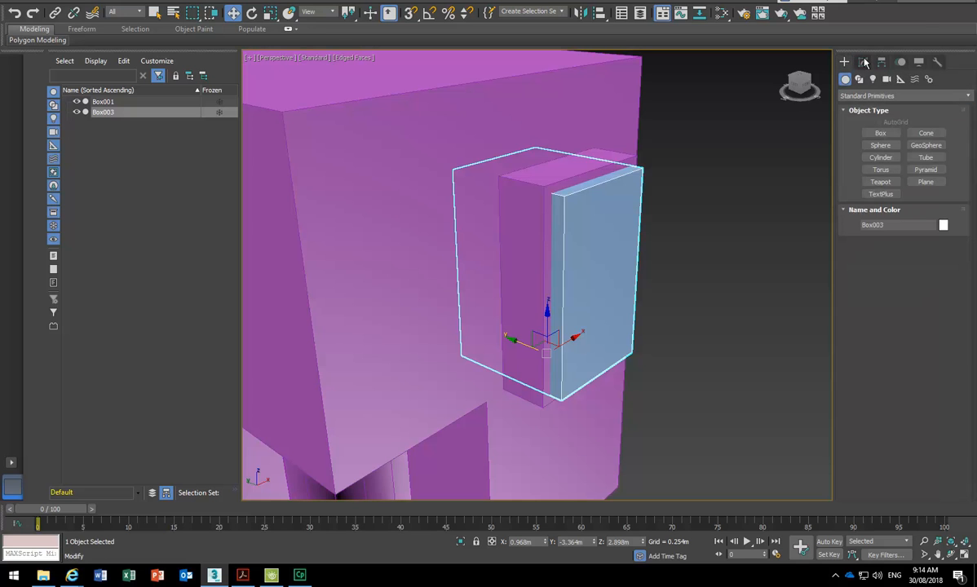
click(484, 144)
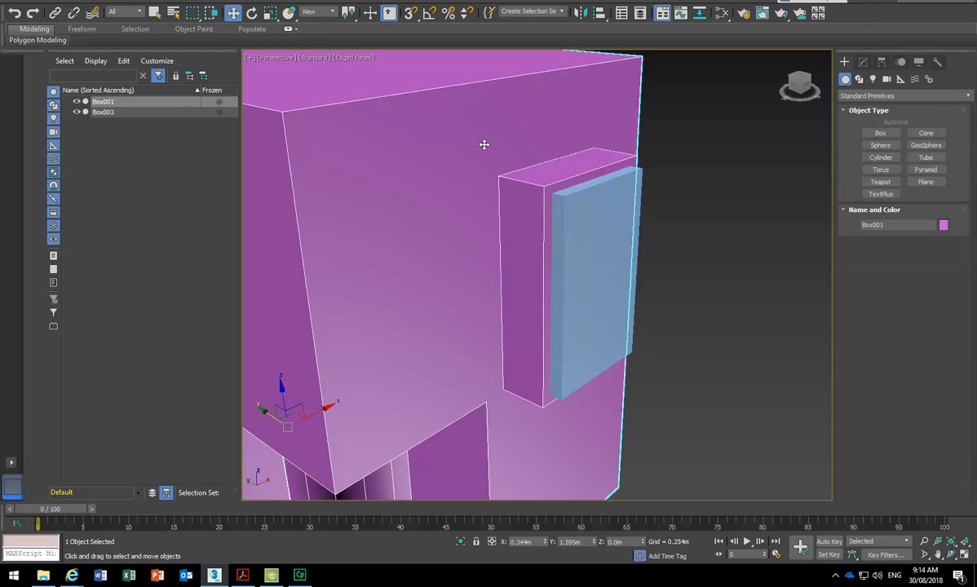
click(863, 63)
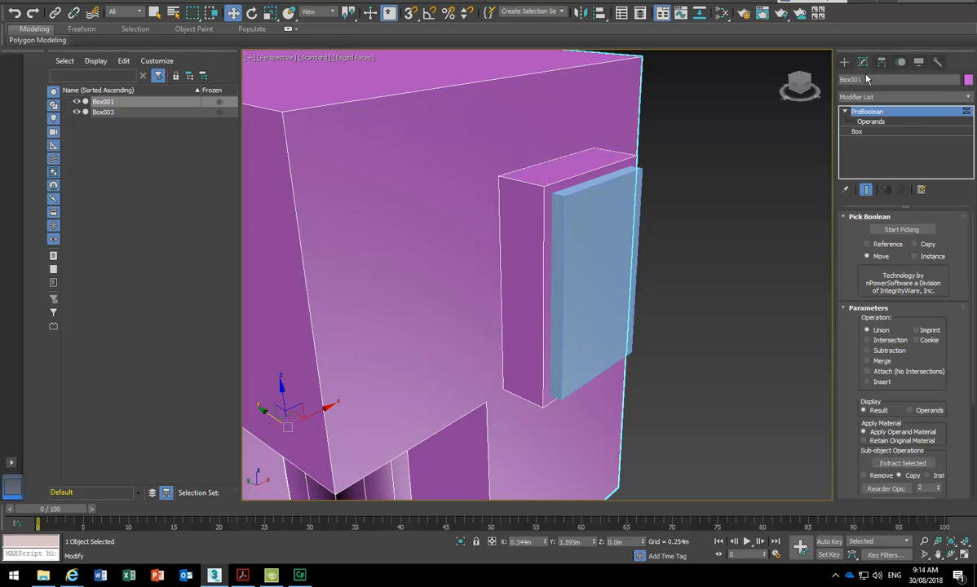
click(881, 351)
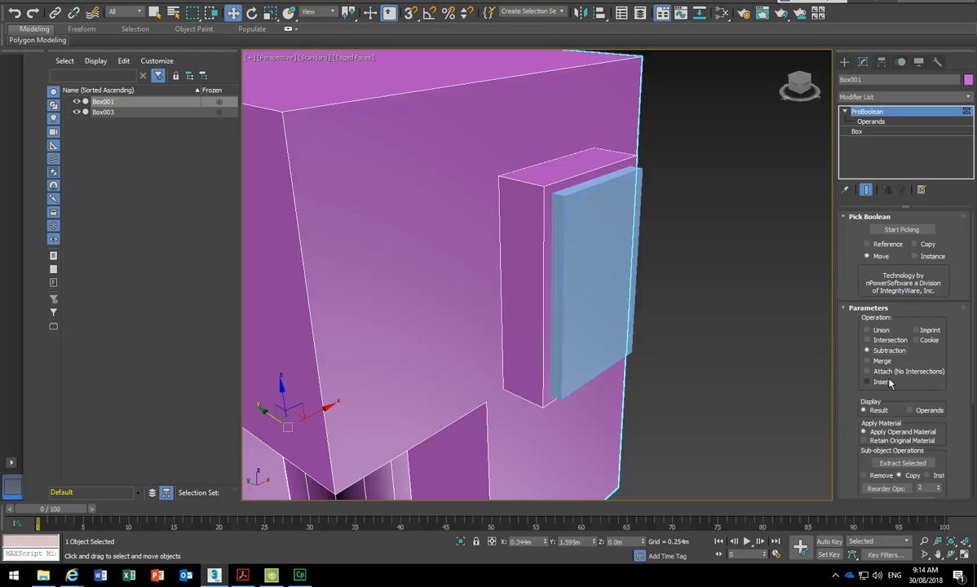
click(889, 231)
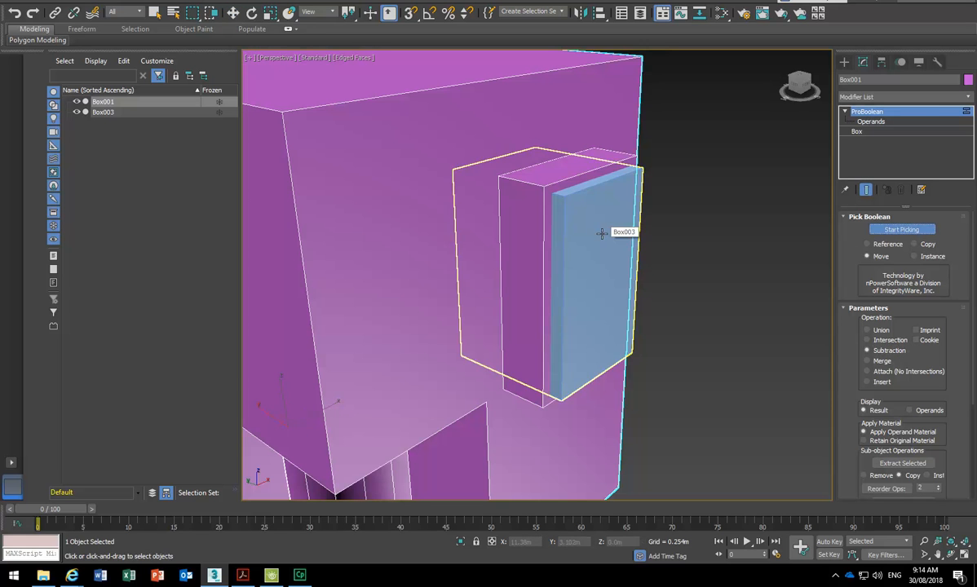
click(605, 226)
mouse_move(668, 331)
alt+middle_down()
mouse_move(628, 331)
mouse_move(660, 332)
alt+middle_up()
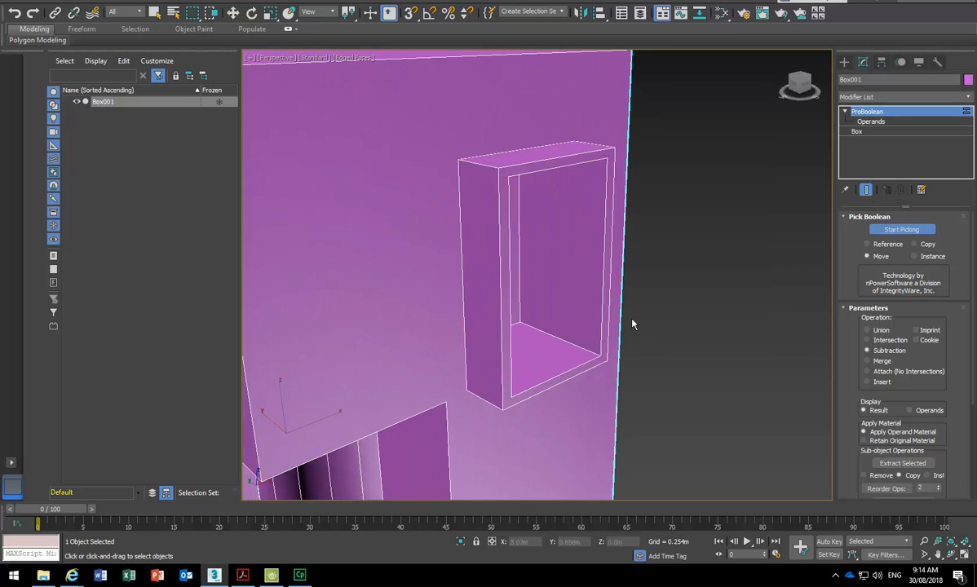
key(w)
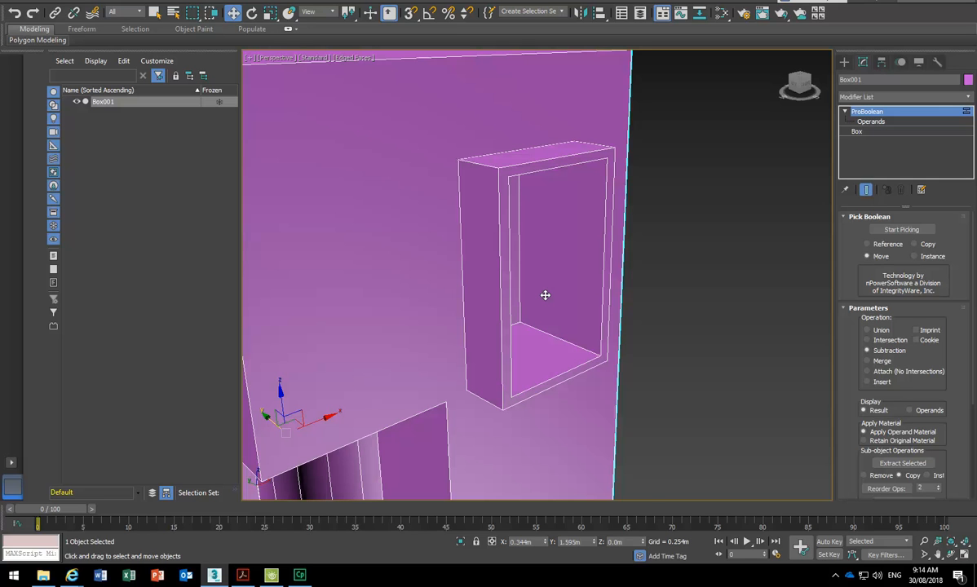
Examine the hollowed window box on the building's front face up close and in relation to the whole facade.
scroll(545, 295, up, 4)
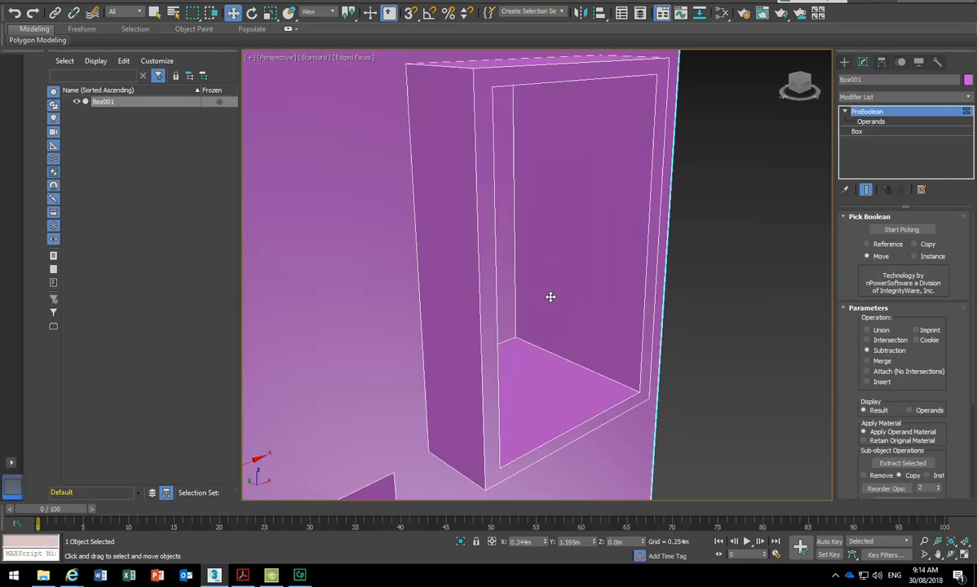
scroll(543, 293, down, 3)
scroll(544, 293, up, 3)
scroll(558, 323, down, 5)
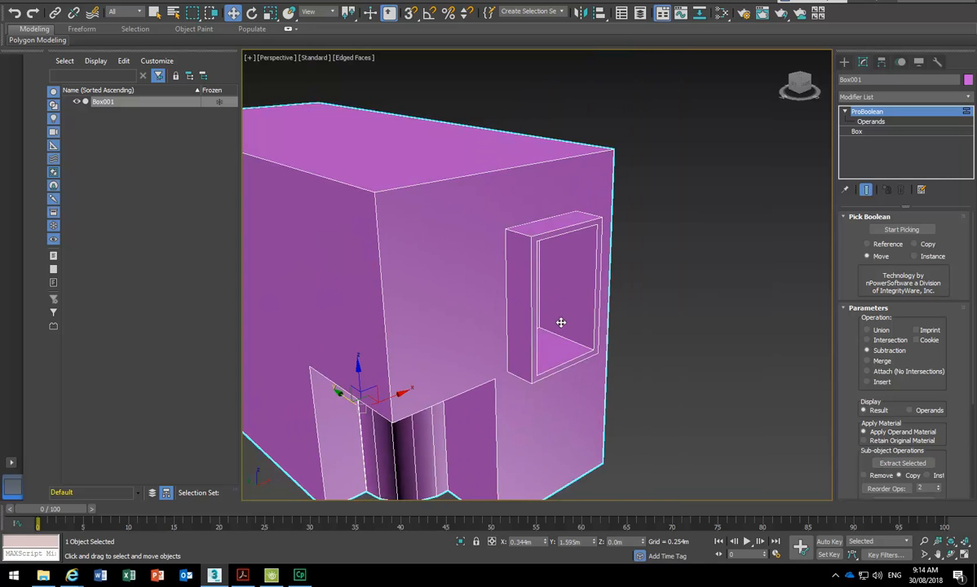
scroll(530, 316, up, 2)
alt+middle_drag(531, 316, 558, 321)
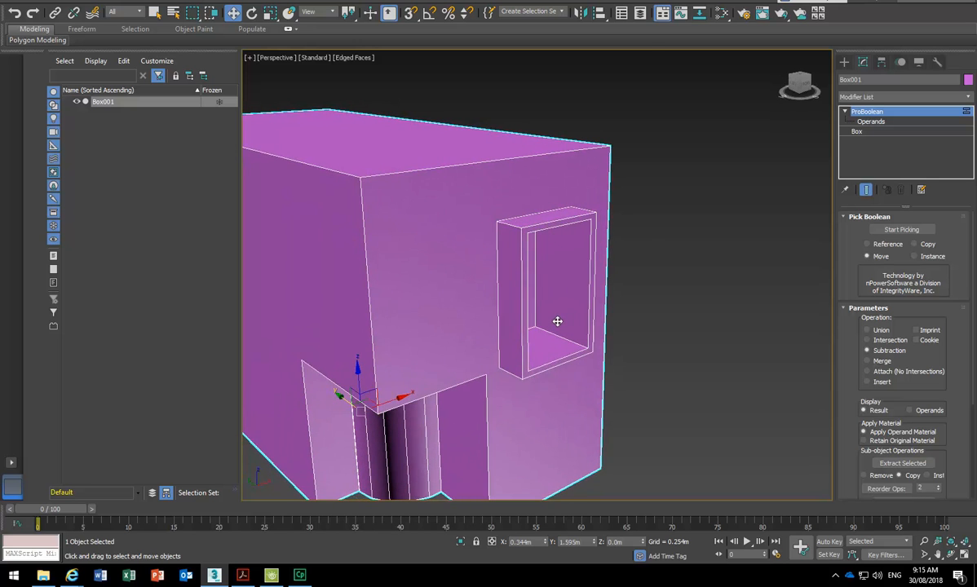
scroll(539, 320, up, 3)
scroll(486, 201, down, 2)
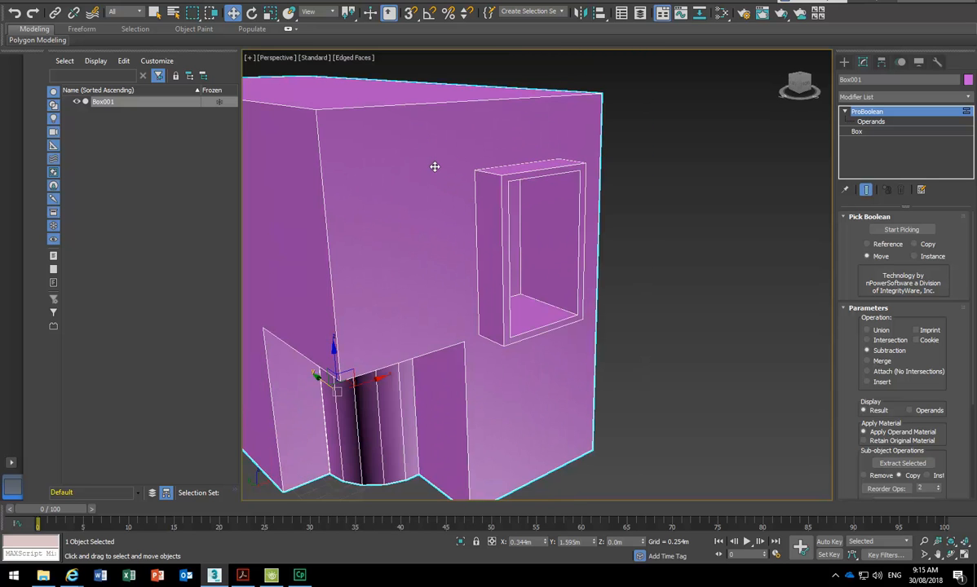
scroll(449, 186, up, 4)
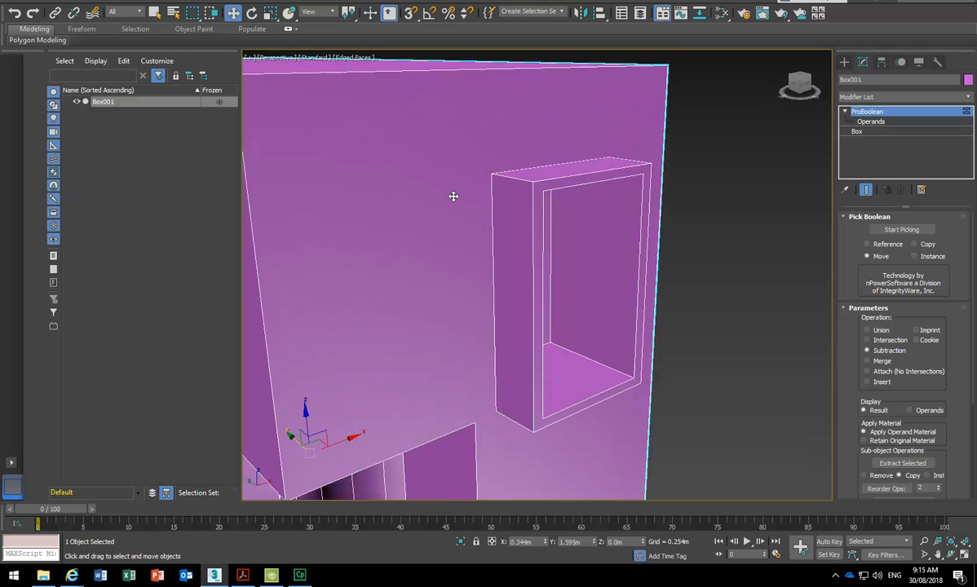
middle_drag(625, 258, 600, 266)
scroll(600, 266, down, 5)
scroll(600, 266, up, 5)
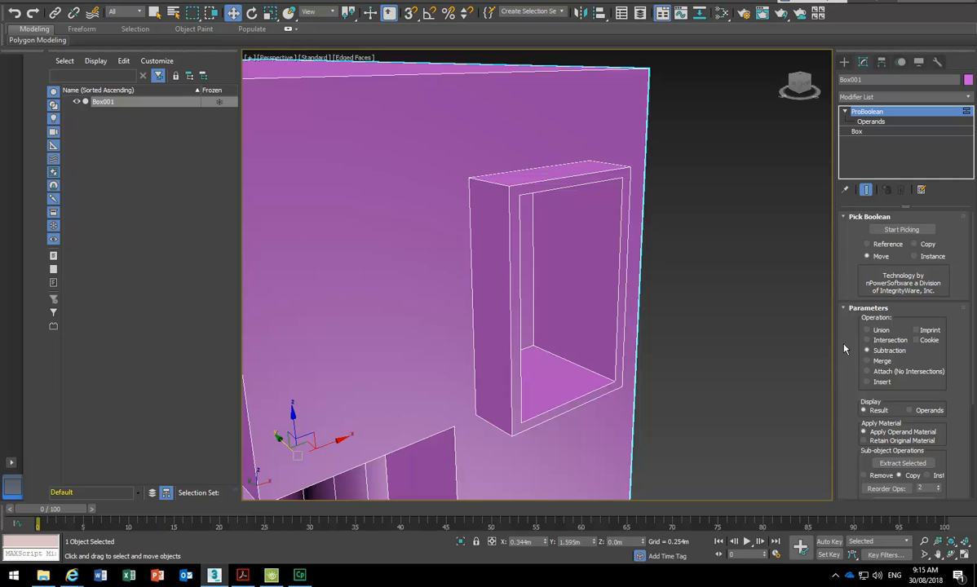
Move the Box003 subtraction operand outward along Y to about Y -4.143 m to make the window recess shallower.
scroll(844, 350, down, 4)
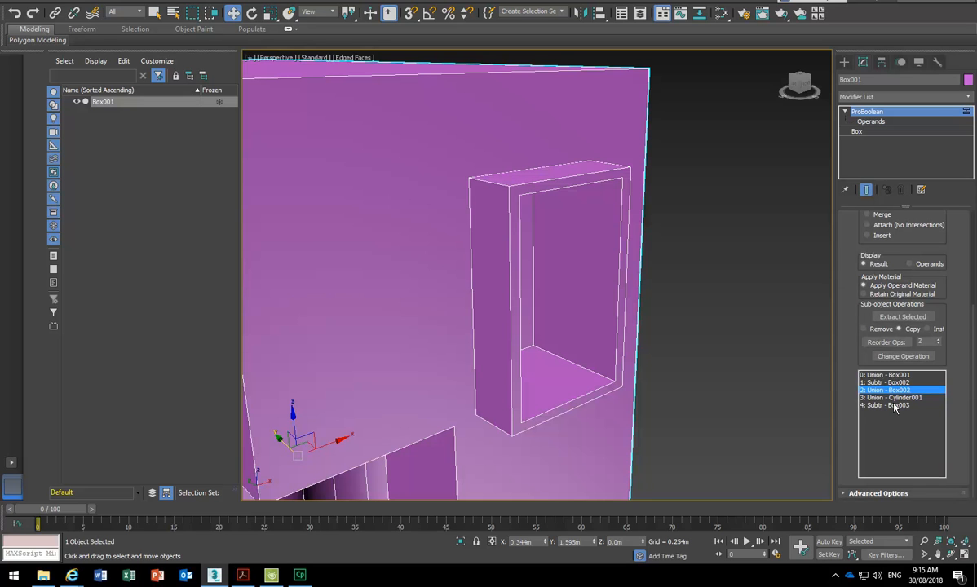
click(894, 406)
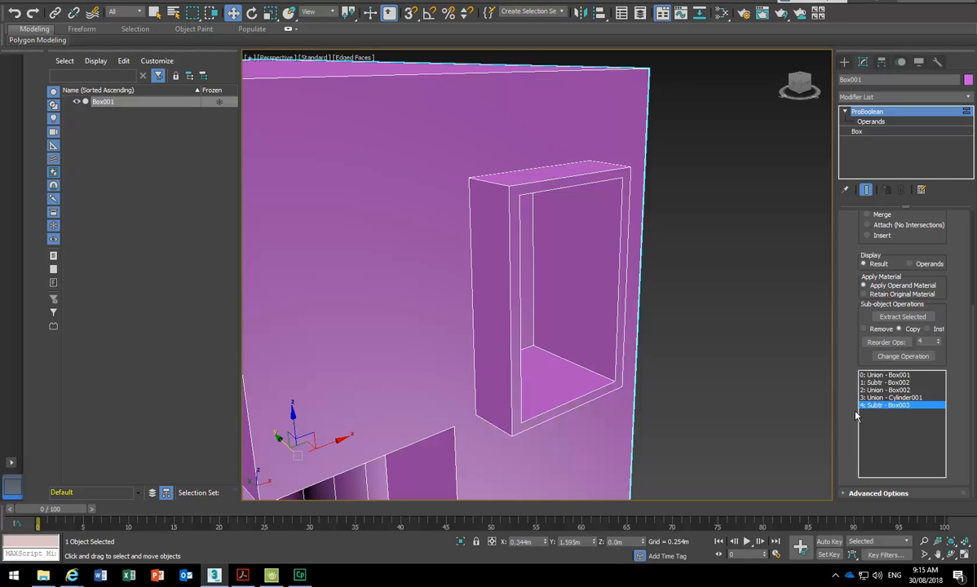
click(870, 121)
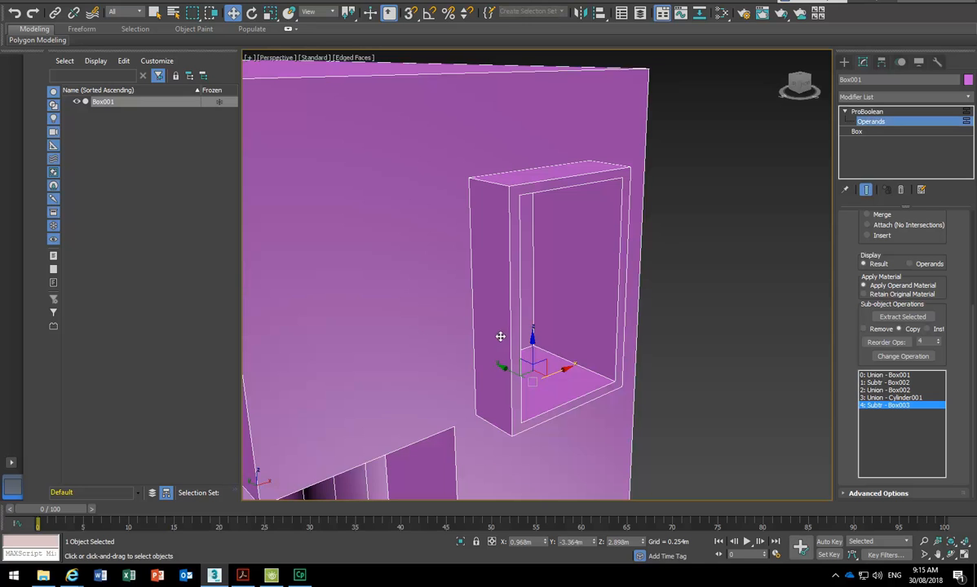
drag(502, 374, 541, 390)
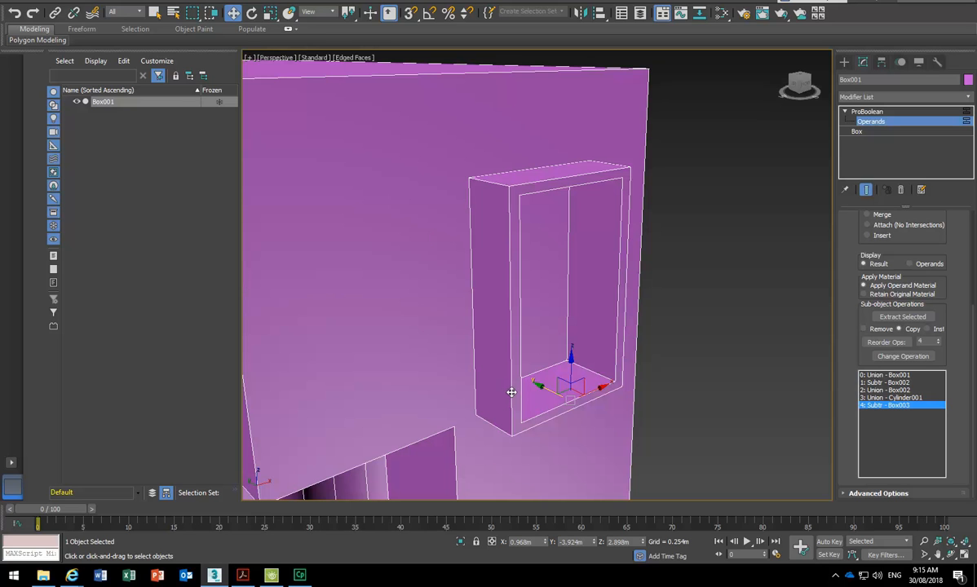
mouse_move(539, 388)
mouse_down()
mouse_move(564, 394)
mouse_move(556, 389)
mouse_up()
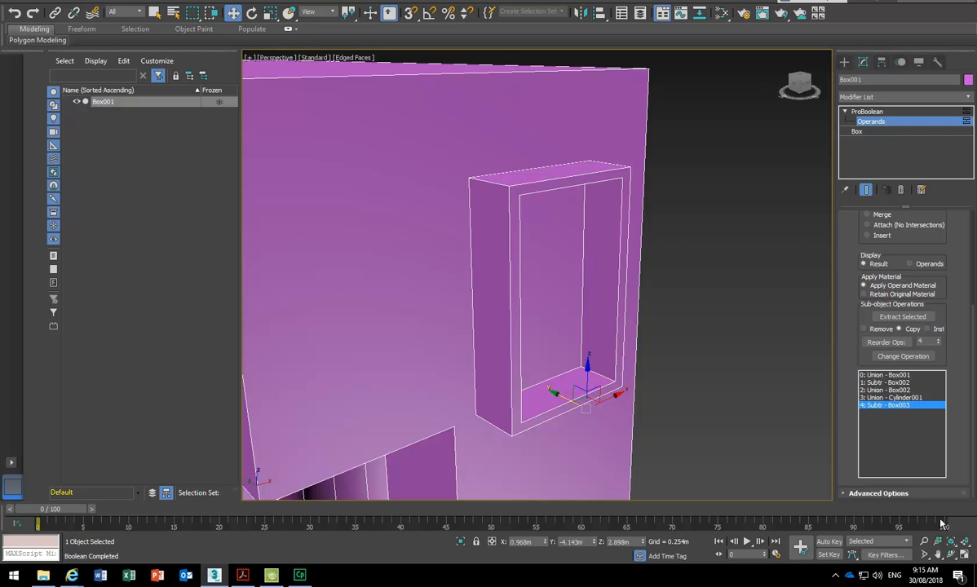
Examine the window recess and its Box003 operand in the Top, Front, Left and Perspective views.
key(alt+w)
right_click(628, 170)
middle_drag(657, 192, 617, 272)
middle_drag(625, 161, 650, 164)
scroll(372, 155, down, 4)
middle_drag(377, 151, 378, 119)
scroll(383, 134, up, 6)
mouse_move(396, 181)
middle_down()
mouse_move(395, 168)
mouse_move(388, 172)
mouse_move(399, 179)
middle_up()
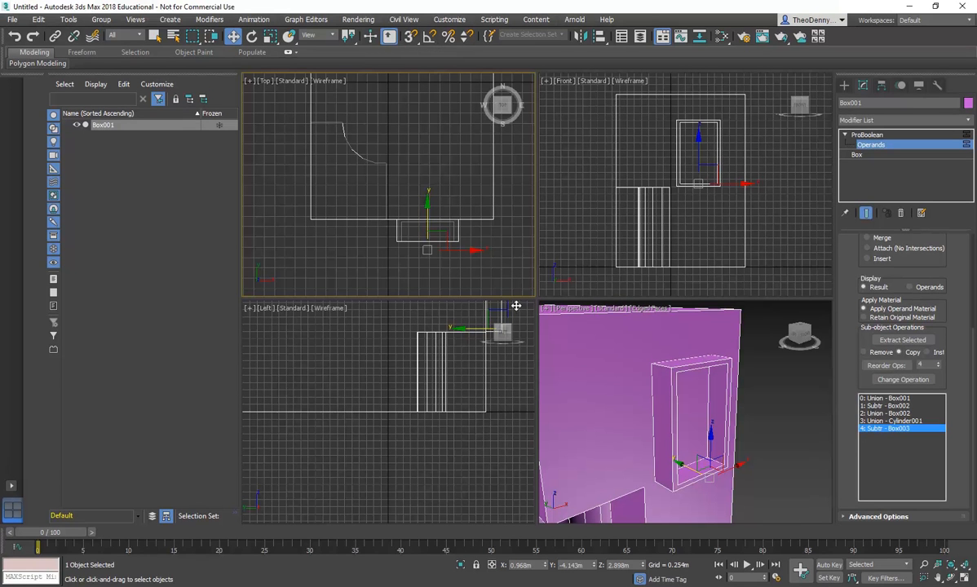
click(440, 369)
middle_drag(440, 369, 387, 415)
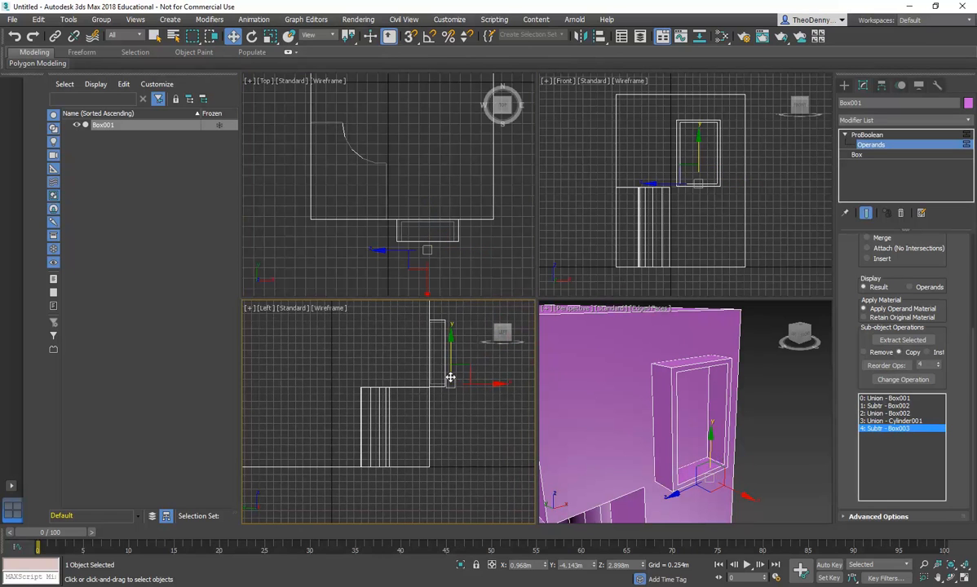
click(664, 390)
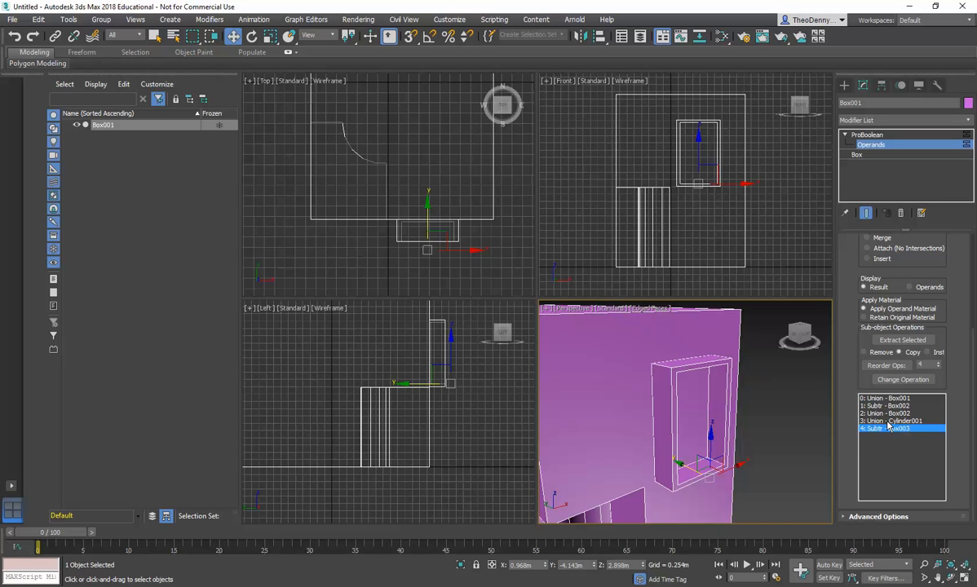
alt+middle_drag(560, 360, 646, 381)
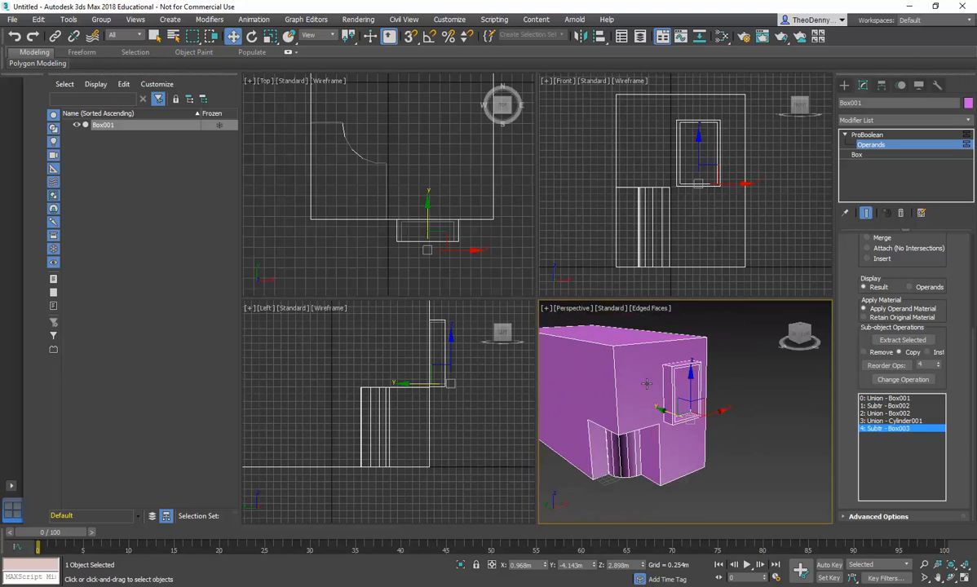
scroll(647, 384, down, 3)
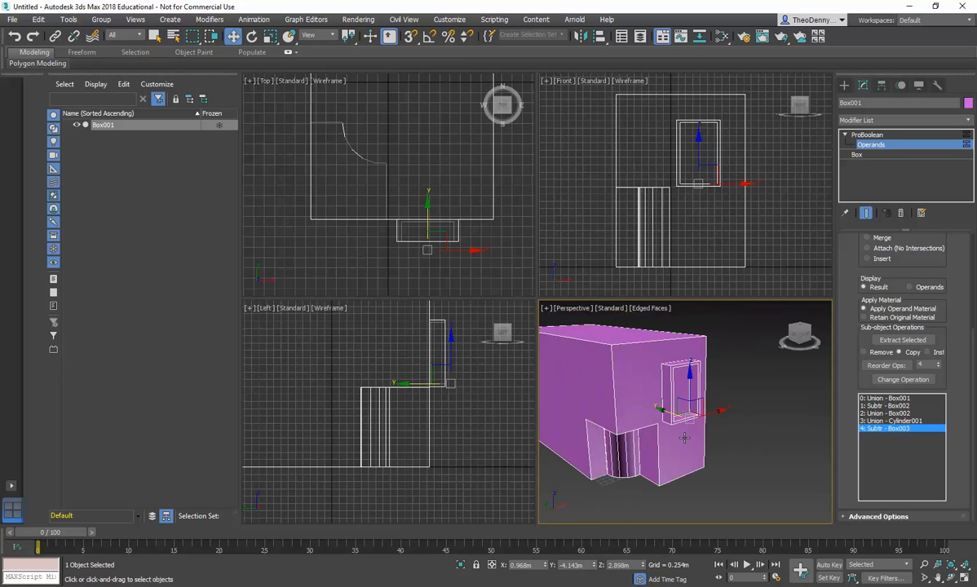
click(753, 476)
alt+middle_drag(731, 455, 647, 443)
Try copying the building along X to about 9.404 m at the Operands sub-level, and undo the copy.
key(alt+w)
scroll(588, 408, down, 4)
click(476, 364)
middle_drag(489, 392, 440, 394)
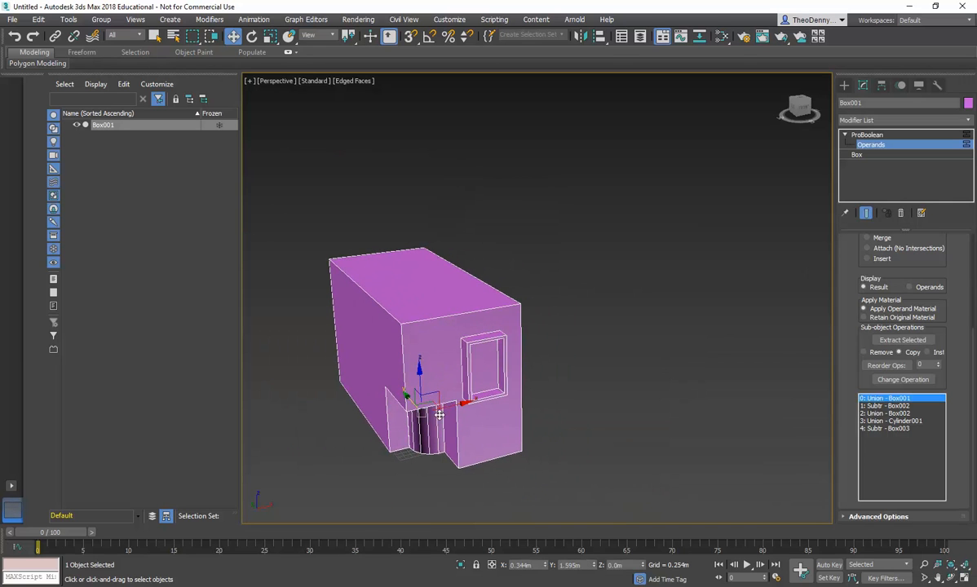
click(568, 465)
click(462, 352)
shift+drag(461, 404, 635, 379)
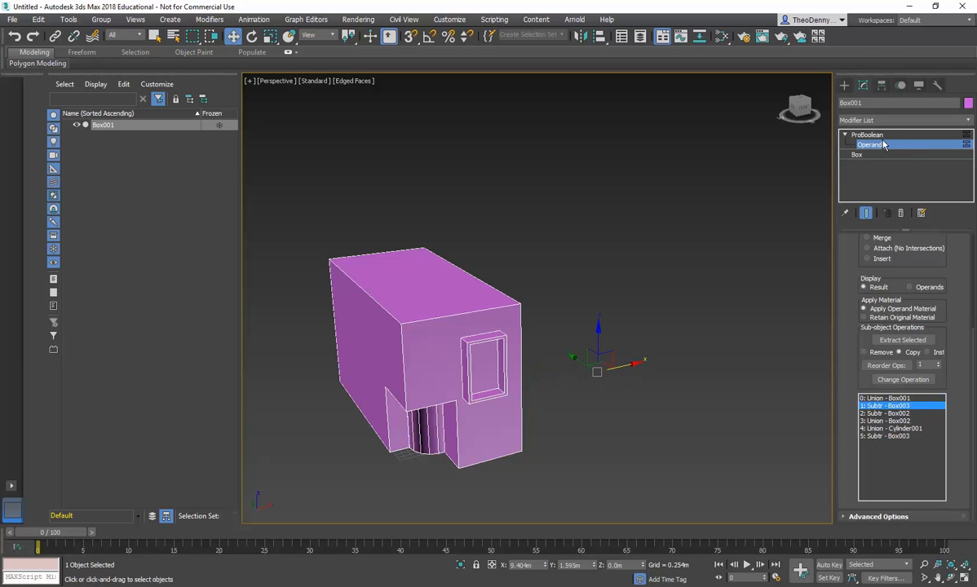
key(ctrl+z)
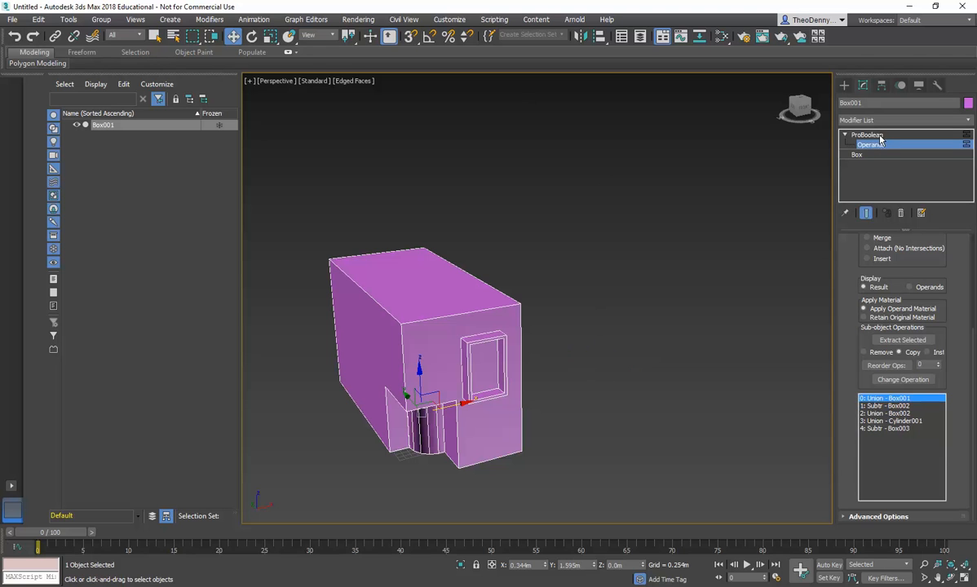
Leave the Operands sub-level and clone the whole building along X to about X 10.603 m, named Box002.
click(878, 136)
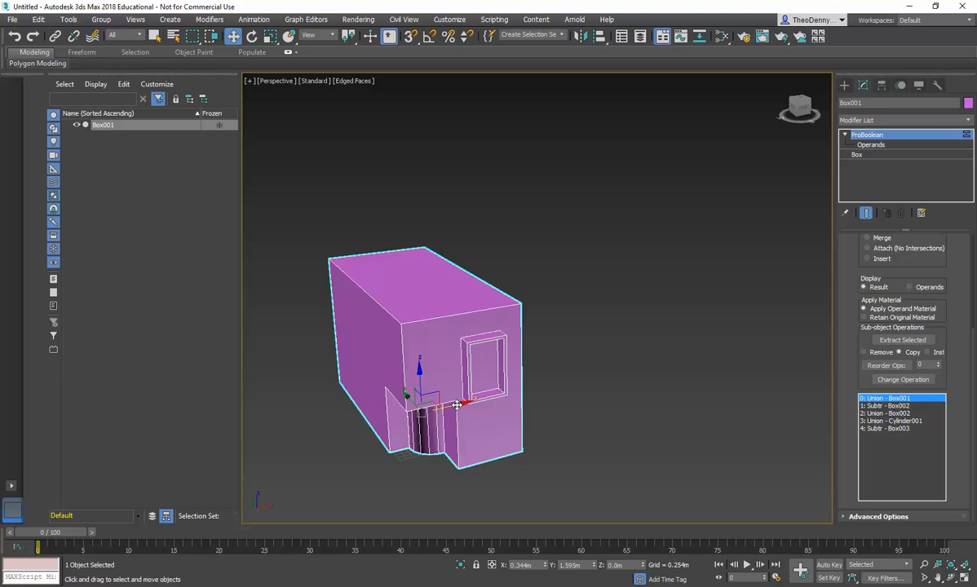
shift+drag(457, 405, 652, 380)
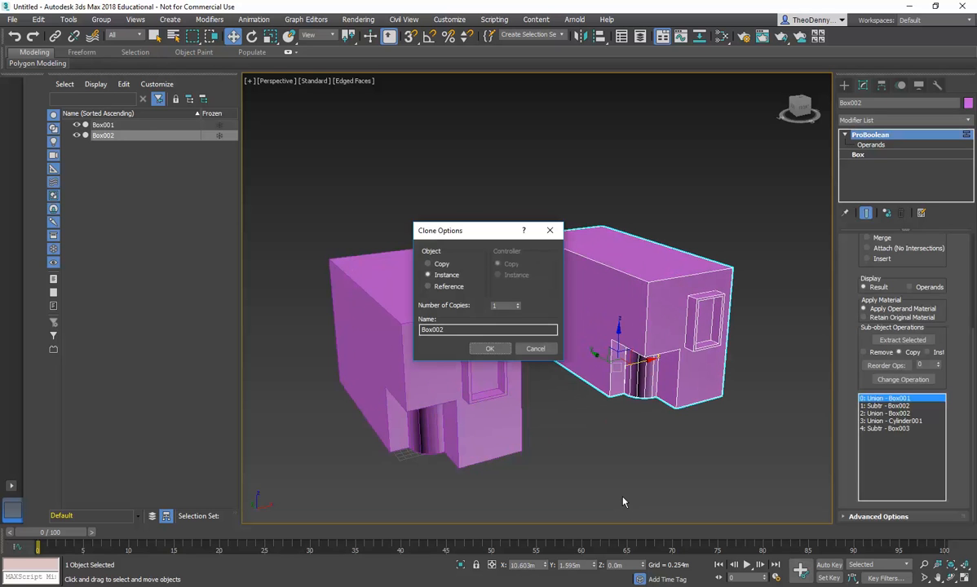
click(489, 348)
Extract a copy of the Box001 union operand from the cloned building as a separate object.
middle_drag(561, 351, 488, 362)
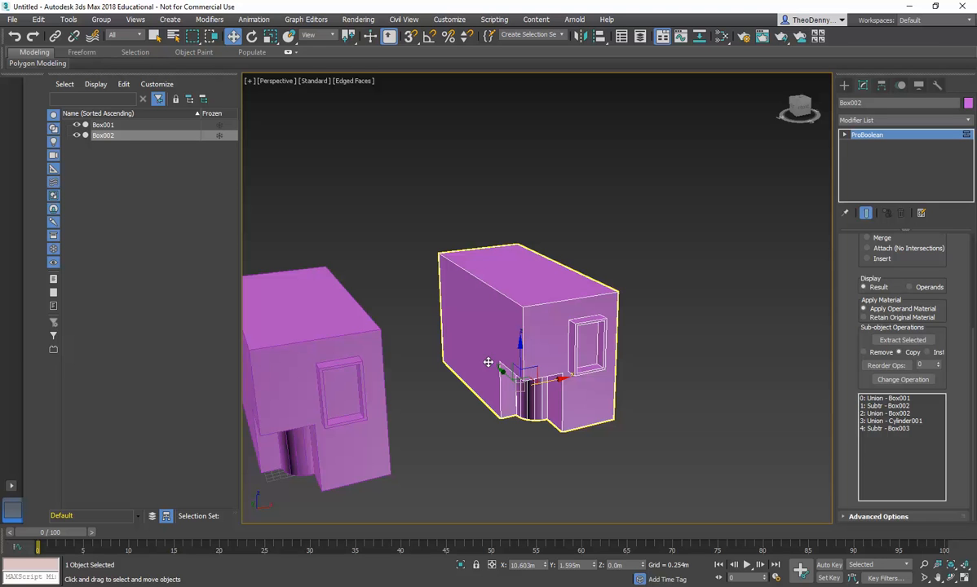
middle_drag(489, 363, 513, 415)
scroll(514, 377, up, 3)
scroll(515, 416, up, 3)
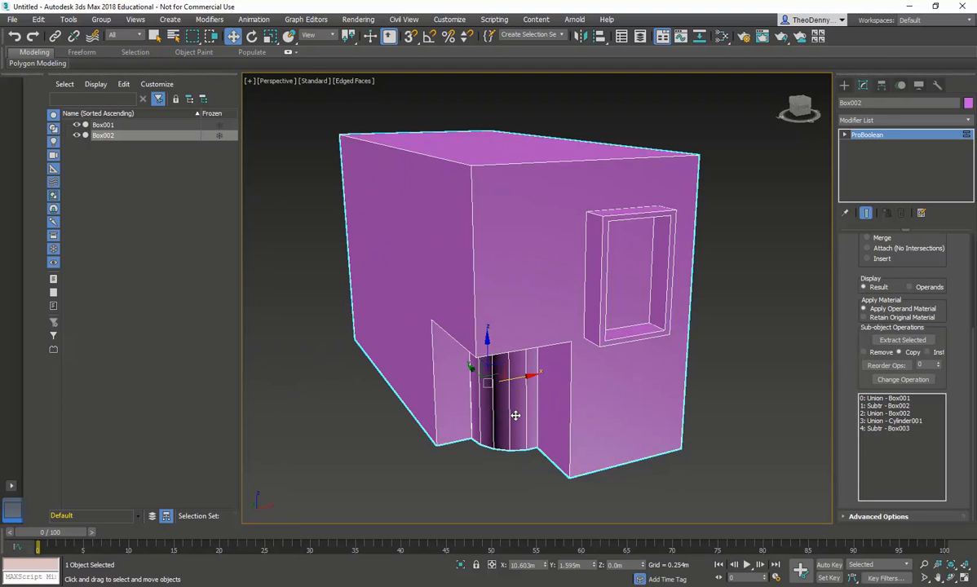
middle_drag(515, 406, 524, 412)
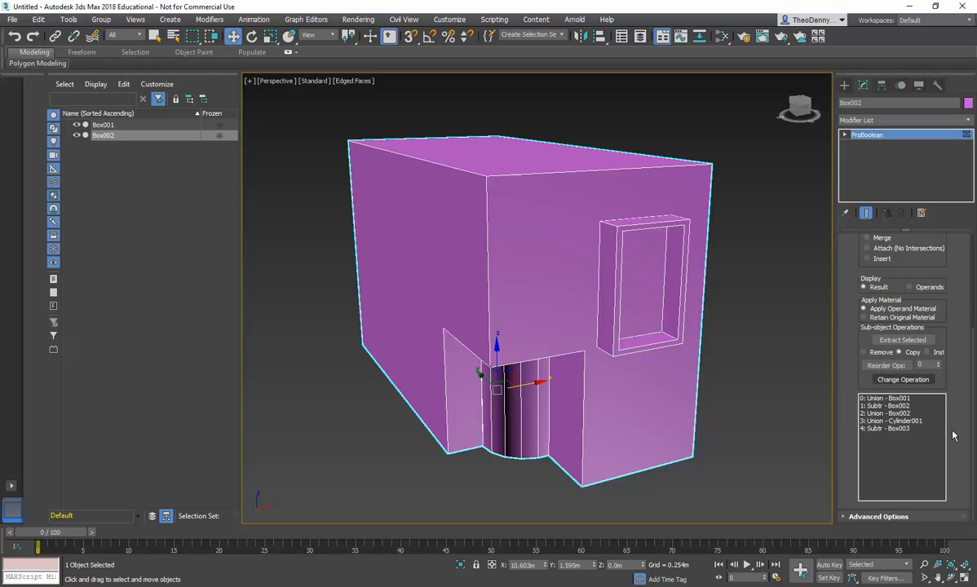
click(887, 399)
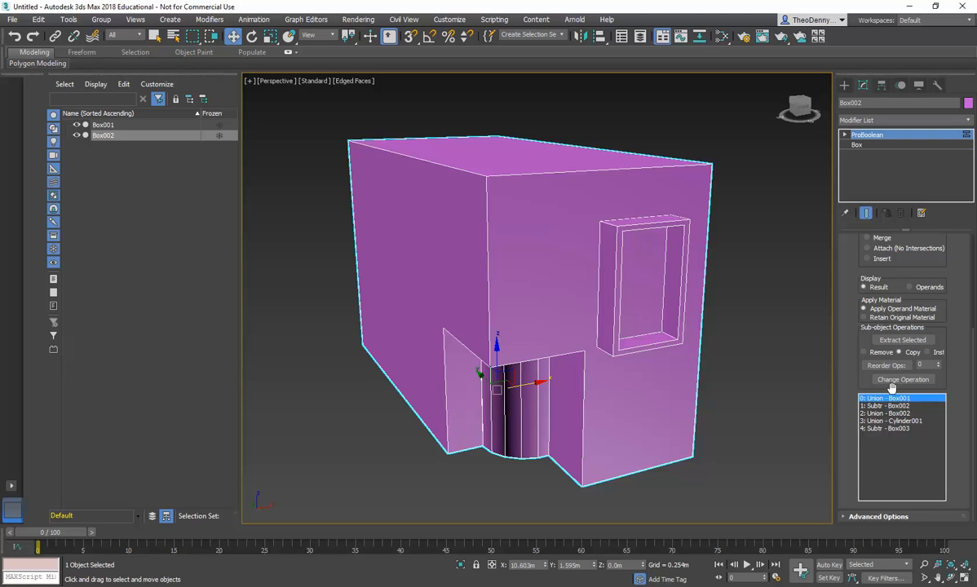
click(903, 341)
Move the extracted full box out of the cloned building to about X 22.11 m and clear the selection.
scroll(506, 312, down, 3)
middle_drag(506, 312, 443, 351)
drag(454, 353, 643, 322)
key(ctrl+z)
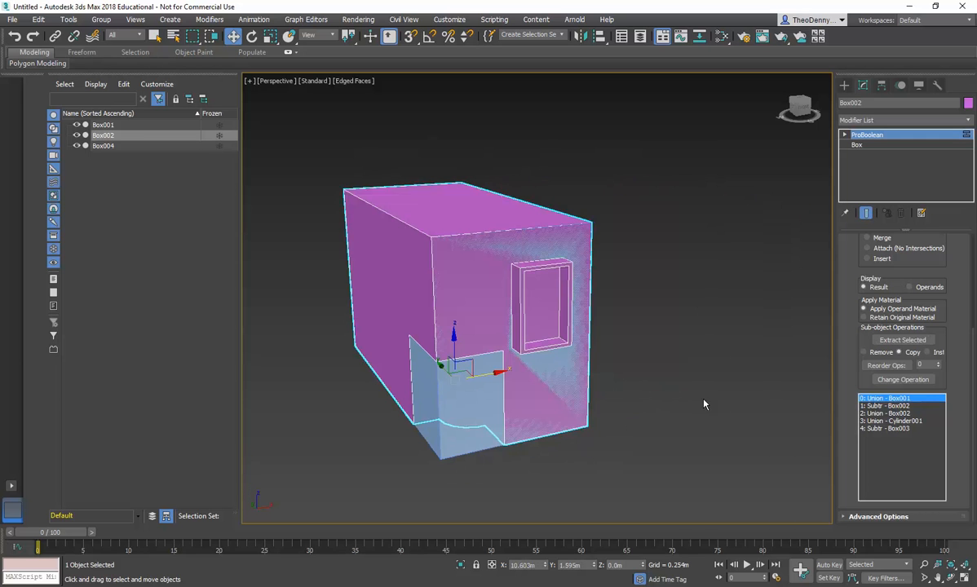
click(596, 476)
drag(509, 430, 666, 377)
key(z)
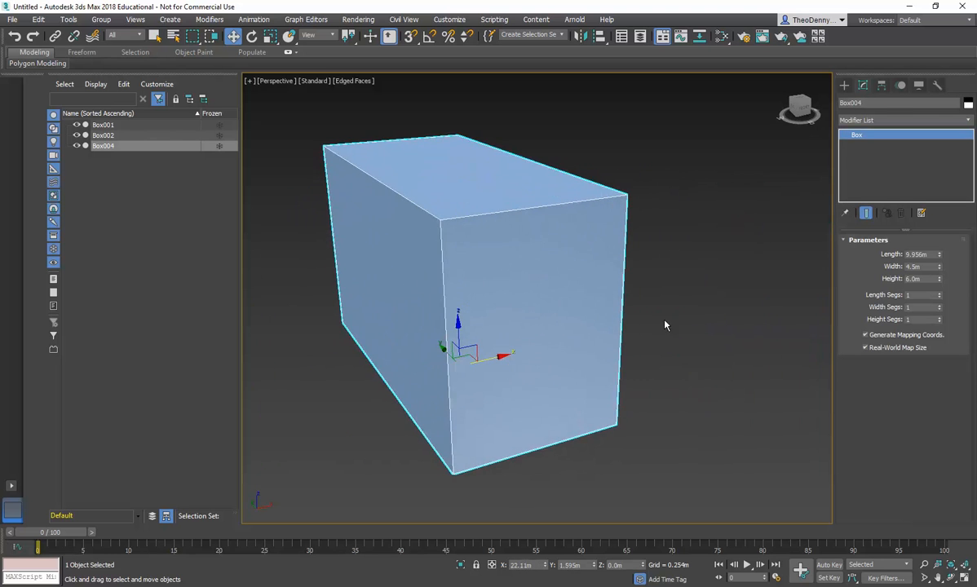
click(739, 285)
click(846, 88)
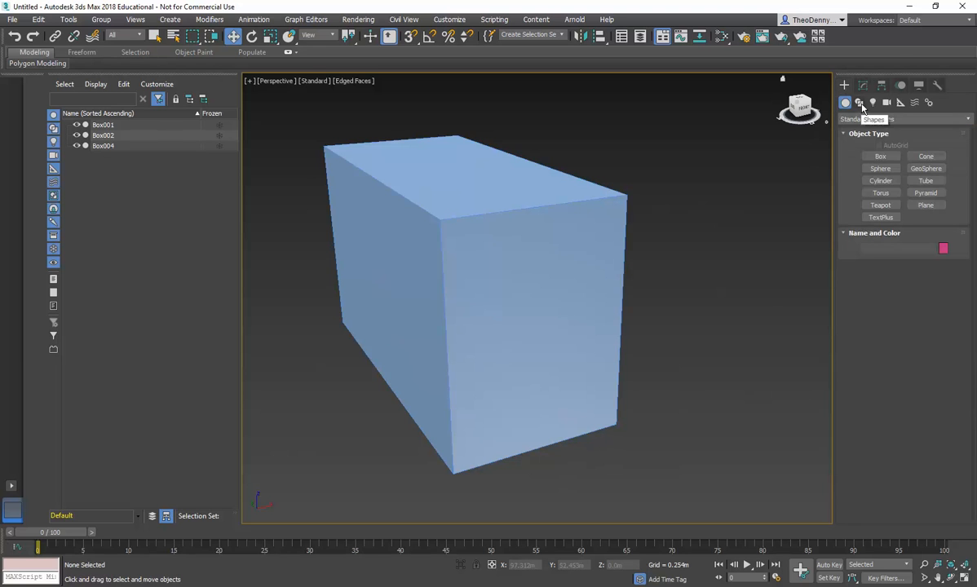
Start an AutoGrid Line on the box's end face, running up past the roof, across, down about 3.4 m and out to the edge.
click(860, 102)
click(846, 104)
click(859, 103)
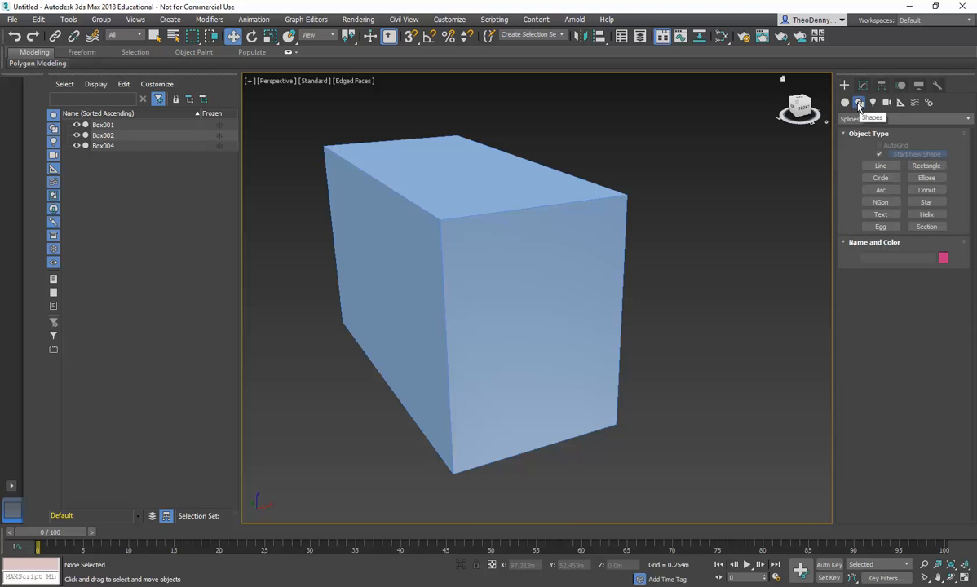
click(882, 166)
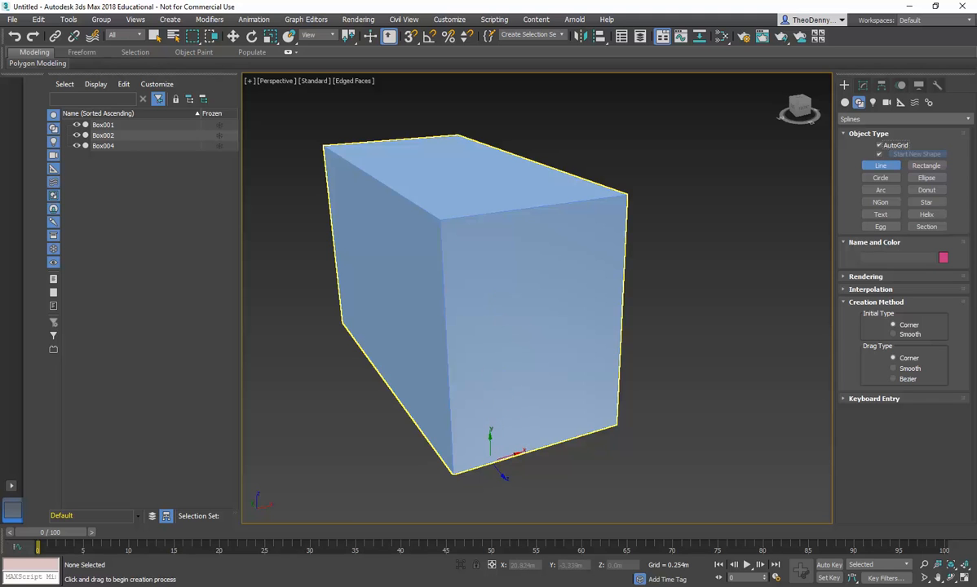
click(490, 461)
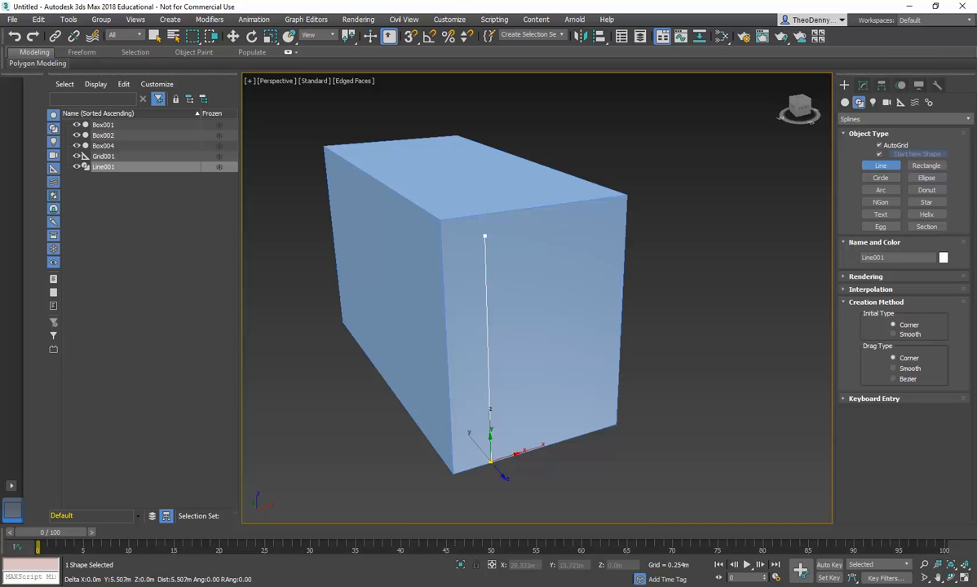
click(483, 179)
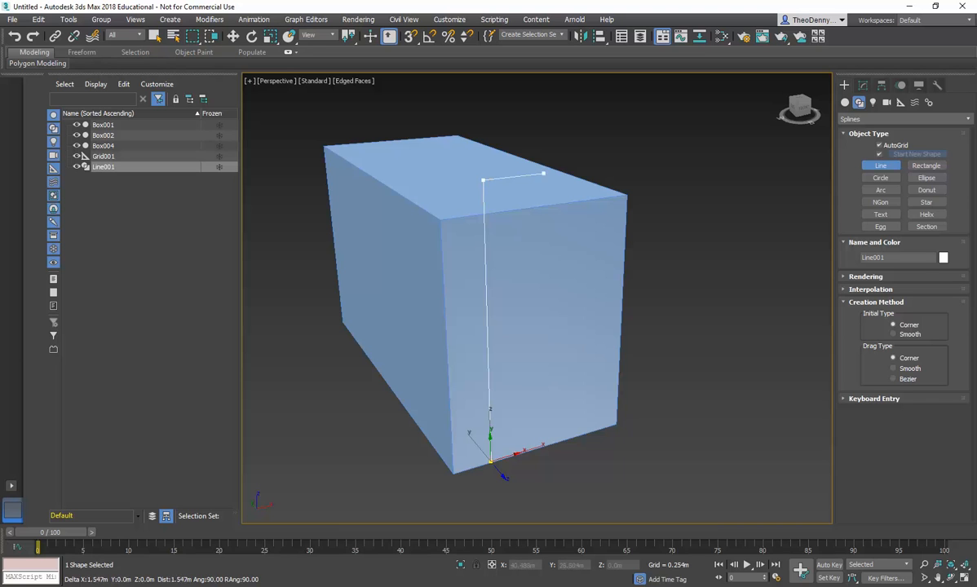
click(580, 170)
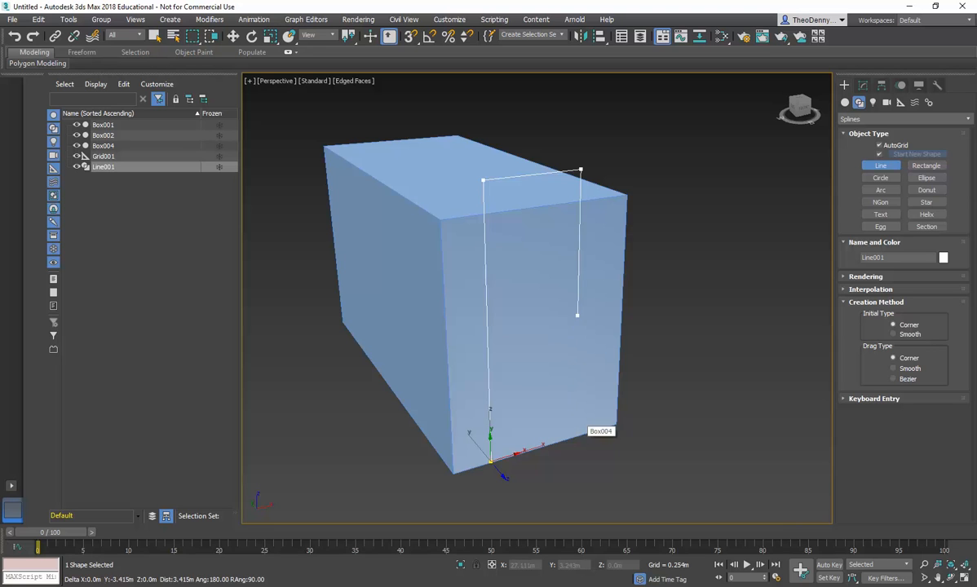
click(577, 321)
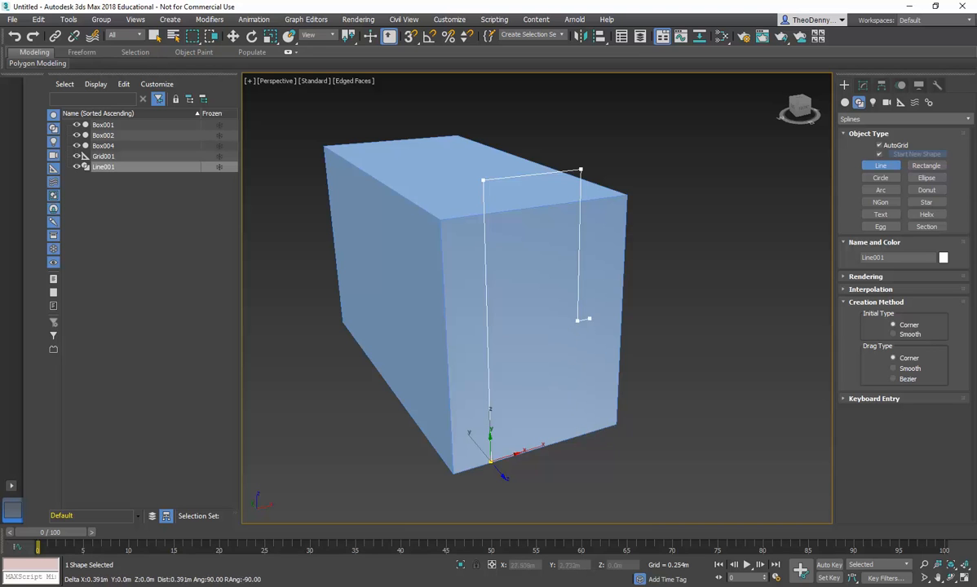
click(620, 311)
Draw the parallel return run outside the first, about 0.27 m apart at the base, and close the spline.
click(620, 305)
click(586, 311)
click(591, 158)
click(471, 170)
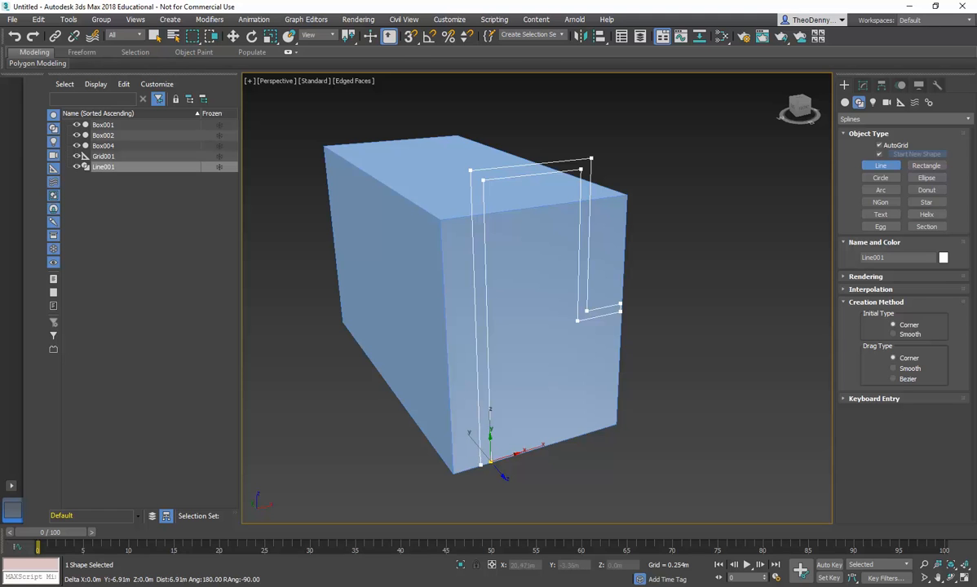
click(490, 462)
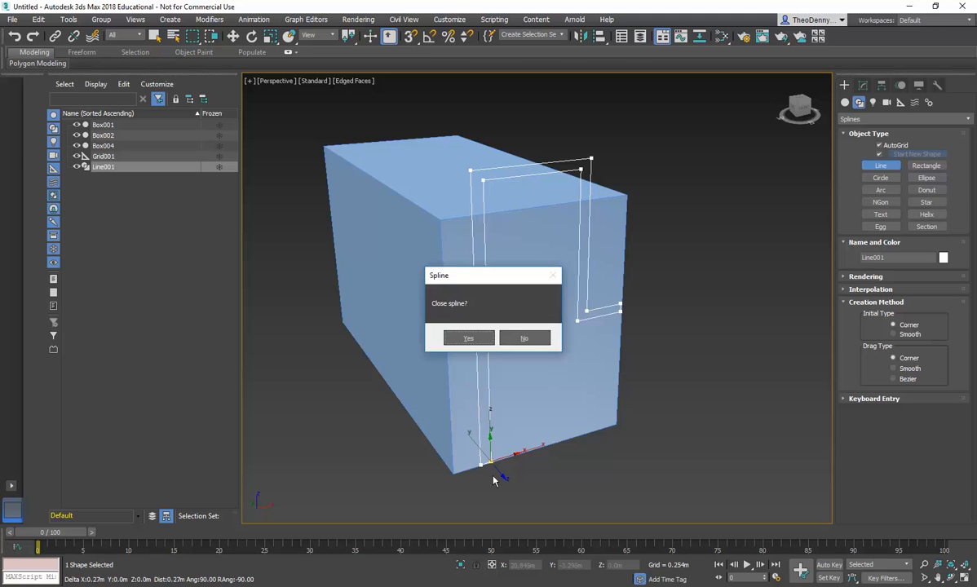
click(467, 337)
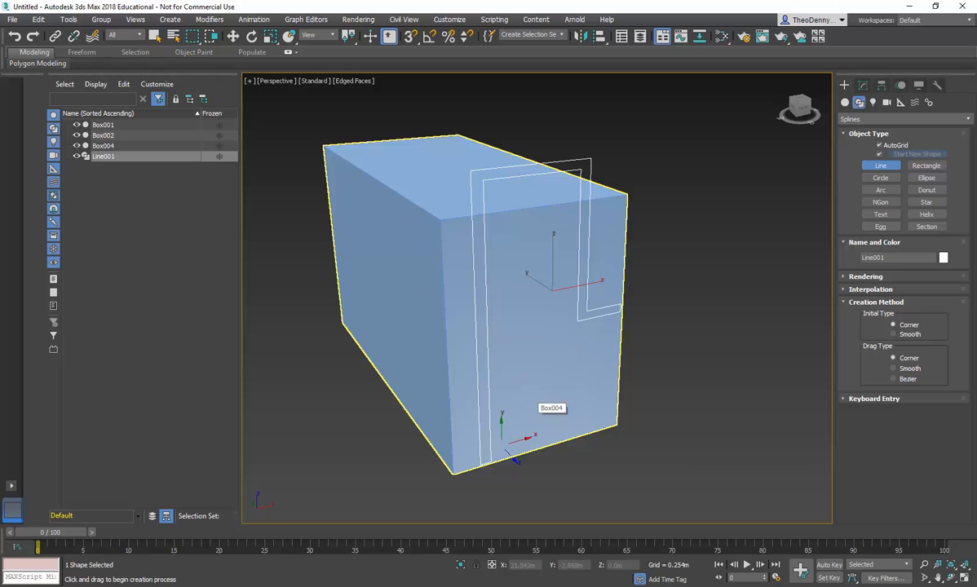
right_click(537, 367)
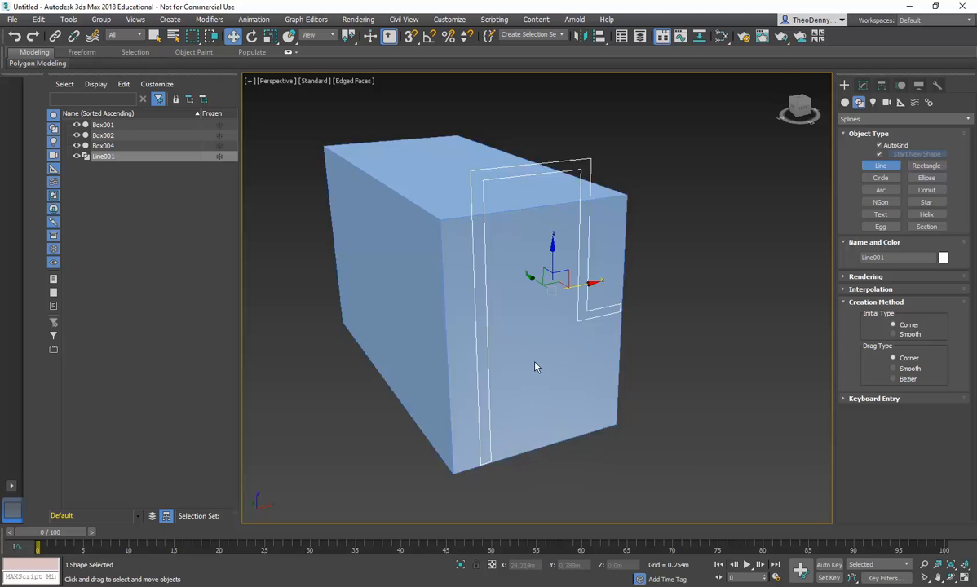
Enable the outline spline in renderer and viewport with a radial thickness of 0.037 m.
click(863, 85)
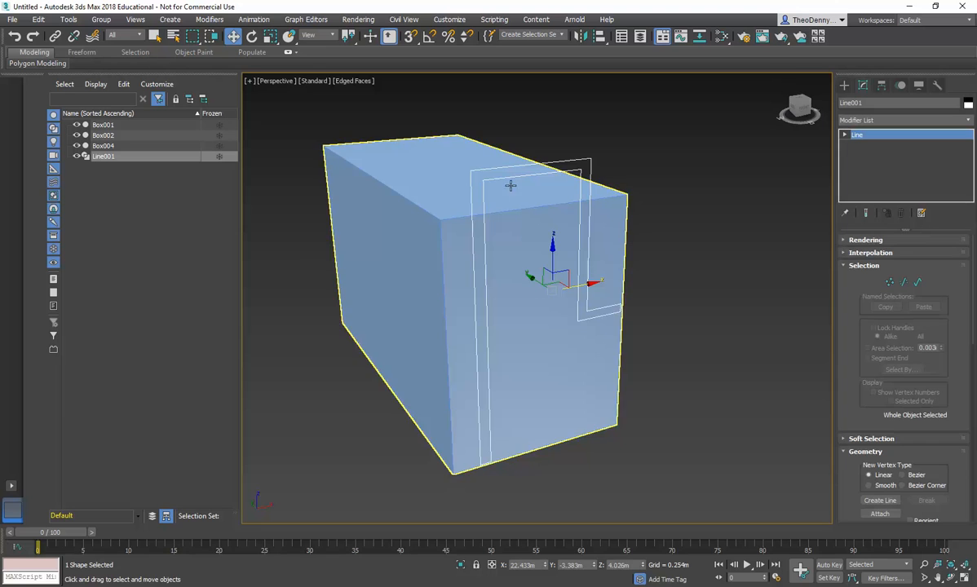
click(865, 240)
click(864, 252)
click(864, 261)
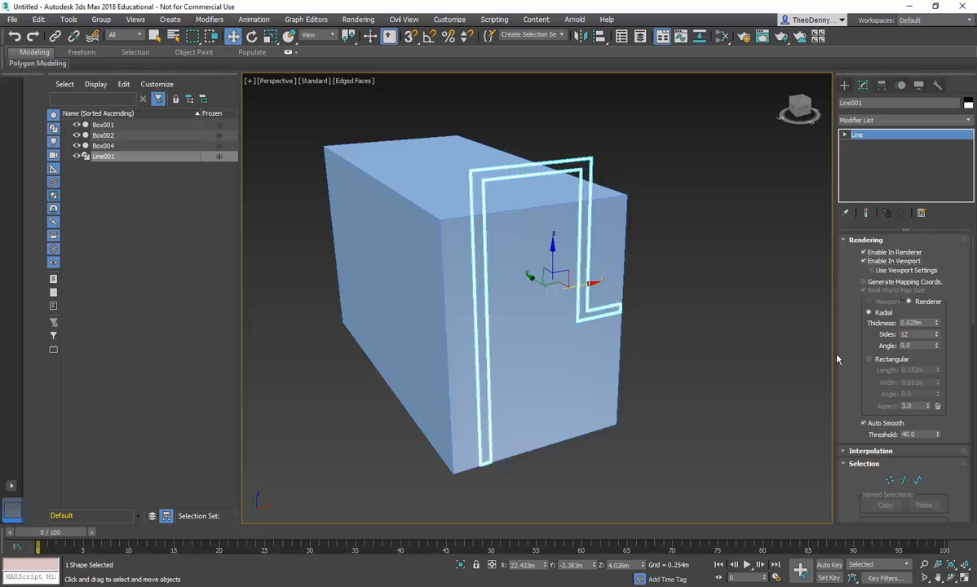
drag(939, 326, 939, 302)
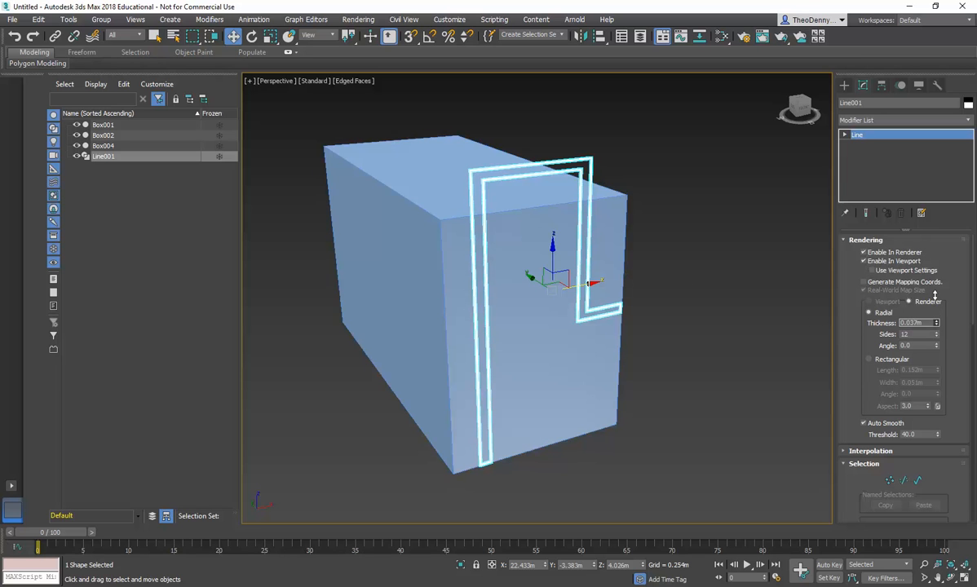
scroll(658, 316, up, 6)
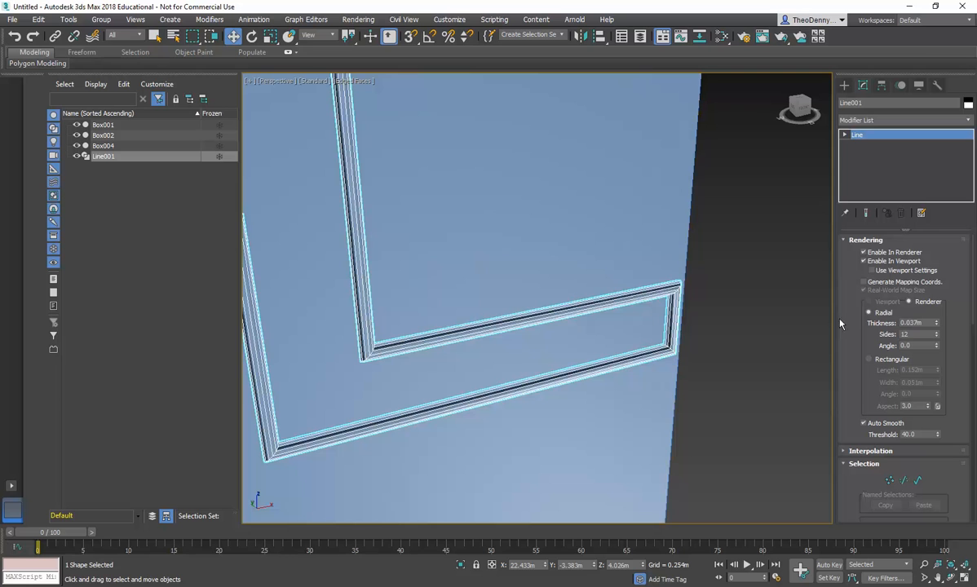
Try a rectangular section on the outline spline, and turn its renderer and viewport display back off.
click(869, 359)
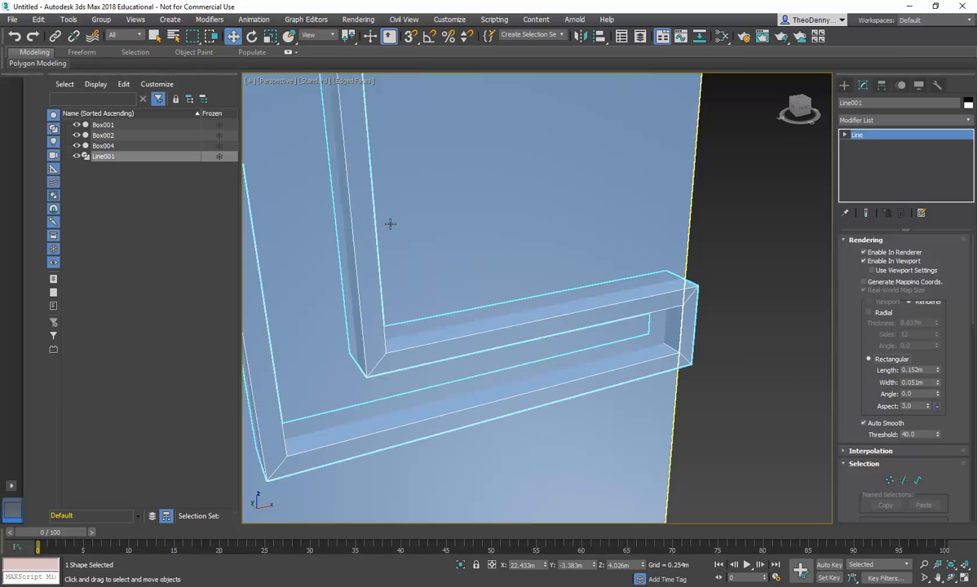
scroll(441, 232, down, 7)
middle_drag(507, 220, 525, 232)
middle_drag(470, 265, 482, 306)
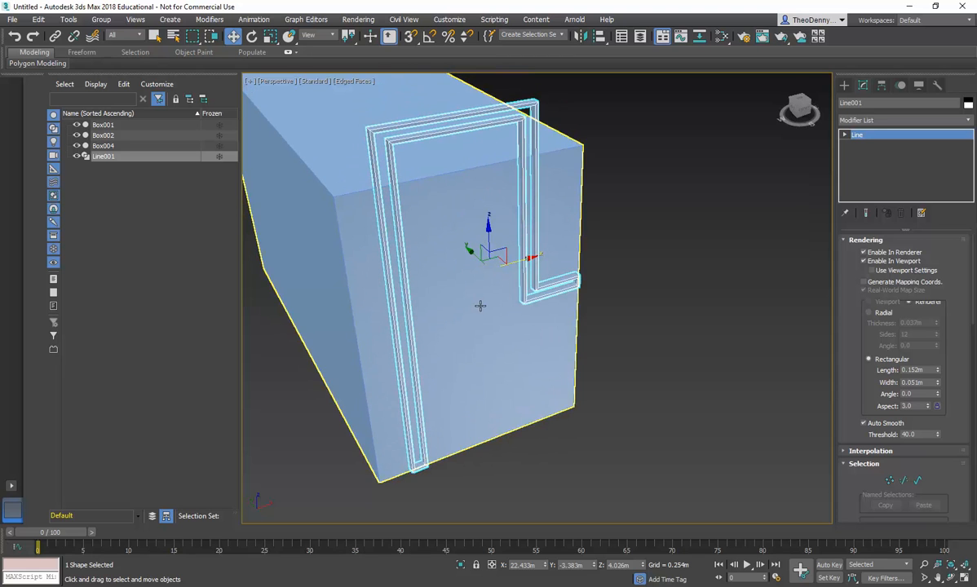
click(863, 261)
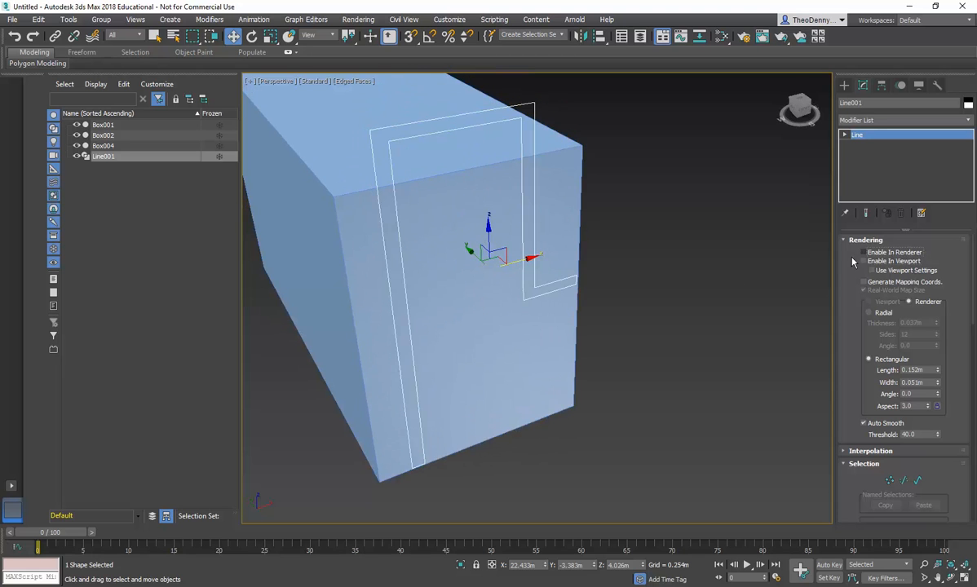
middle_drag(786, 293, 787, 302)
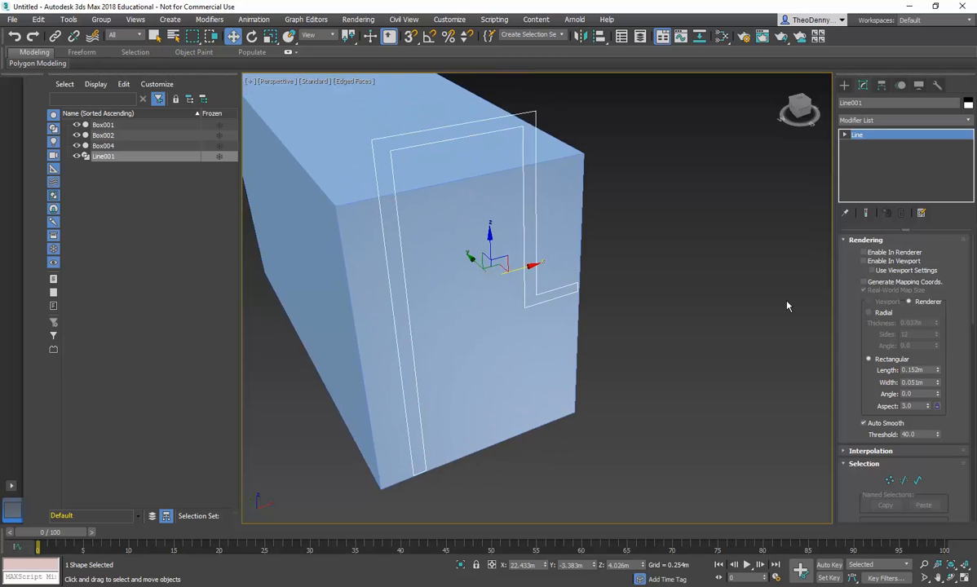
Add an Extrude modifier to the closed outline with an amount of about 1.422 m and clear the selection.
click(969, 121)
drag(971, 163, 971, 238)
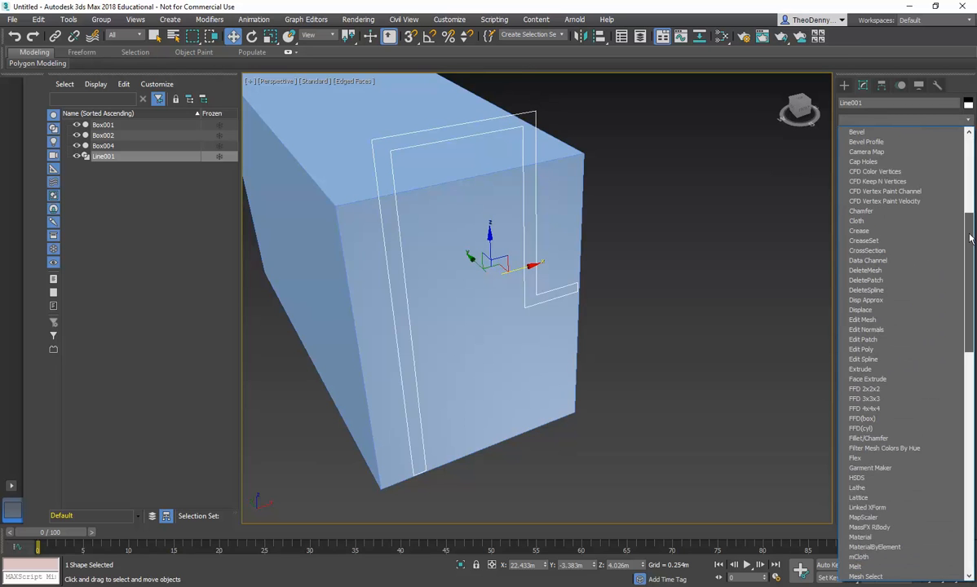
click(861, 369)
alt+middle_drag(469, 315, 500, 298)
drag(937, 257, 929, 183)
alt+middle_drag(622, 247, 530, 279)
scroll(524, 306, down, 2)
alt+middle_drag(524, 327, 504, 327)
key(alt+x)
middle_drag(485, 253, 489, 299)
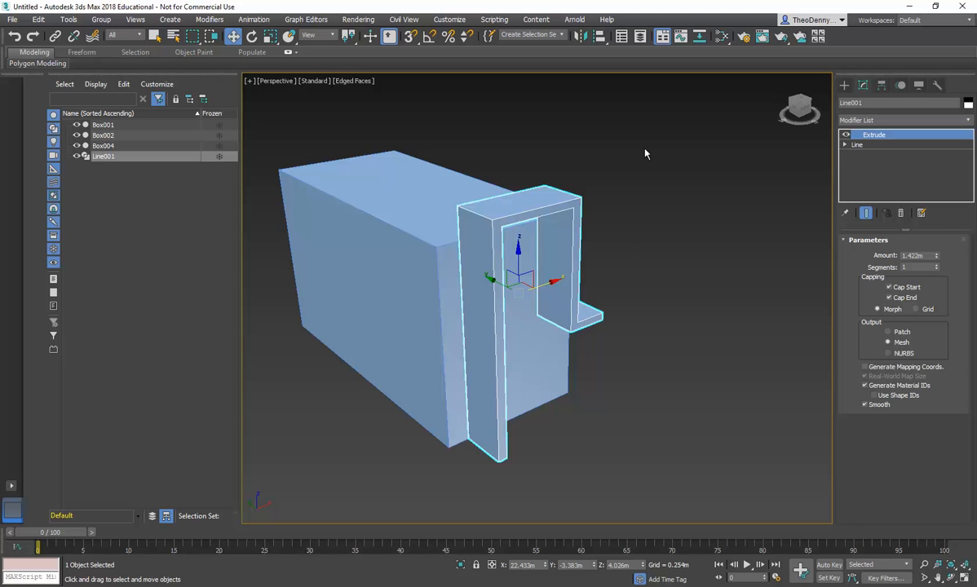
click(645, 235)
Start another AutoGrid Line and turn on snapping for Vertex and Endpoint only, with Grid Points off.
click(844, 87)
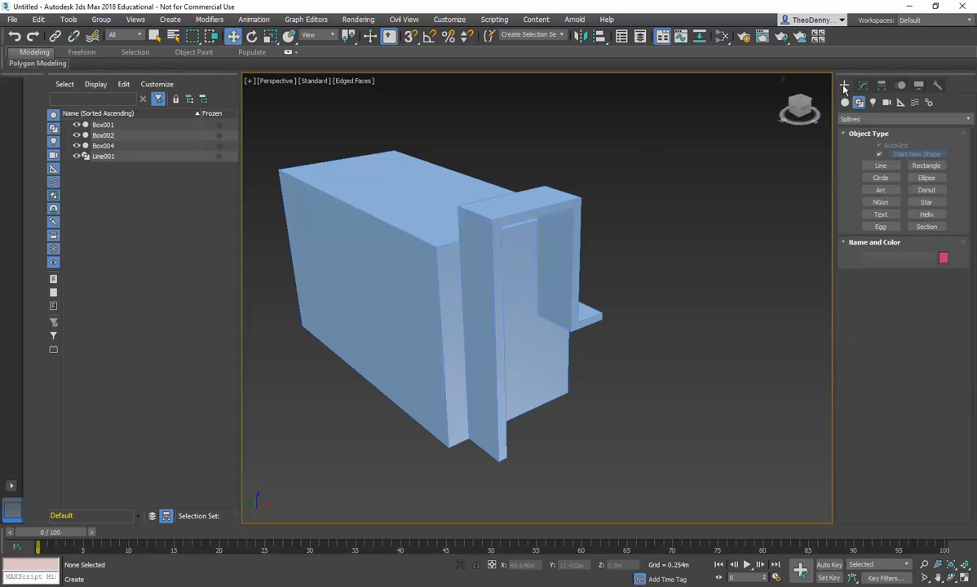
click(882, 167)
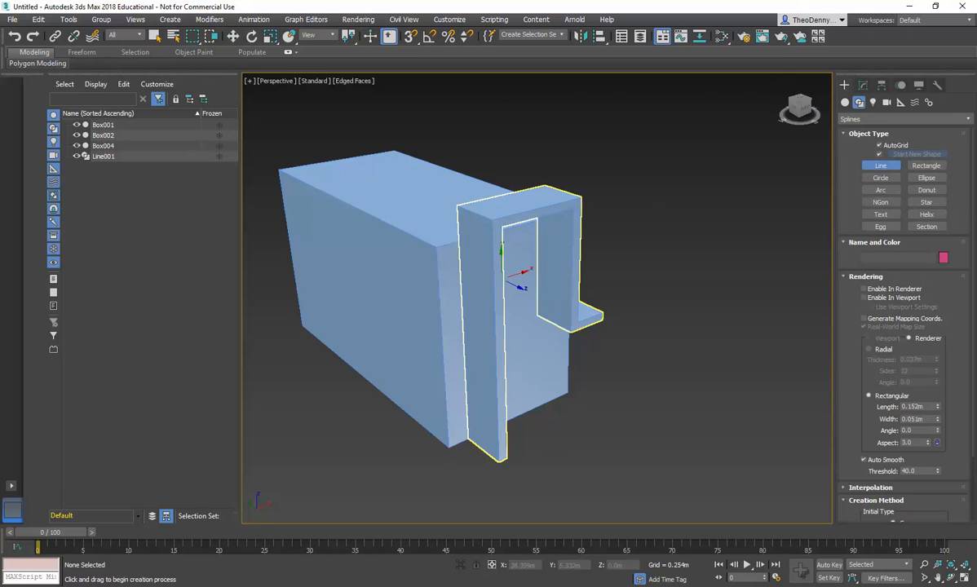
alt+middle_drag(569, 322, 517, 343)
scroll(575, 273, up, 3)
middle_drag(576, 265, 558, 271)
middle_drag(563, 211, 512, 195)
scroll(522, 210, down, 3)
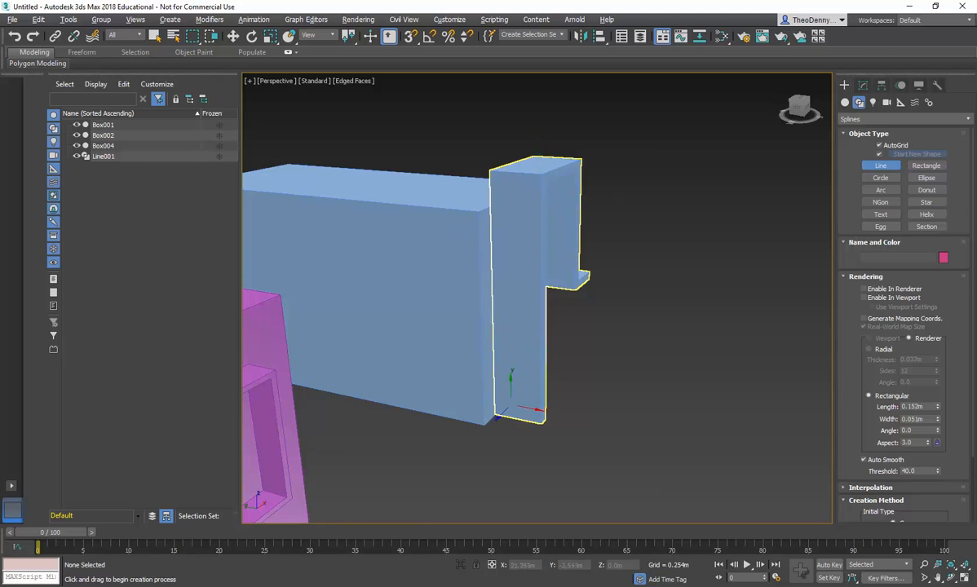
click(412, 37)
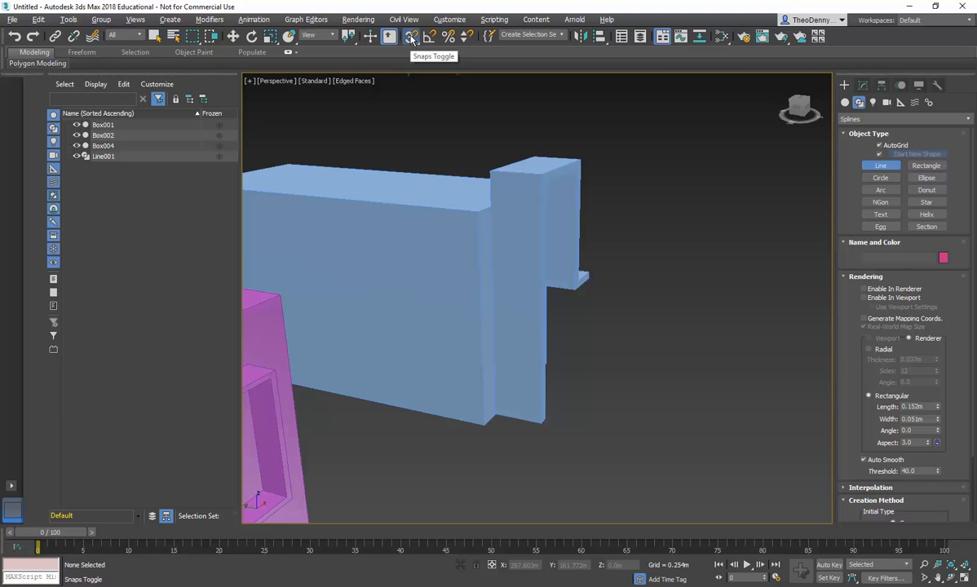
right_click(412, 37)
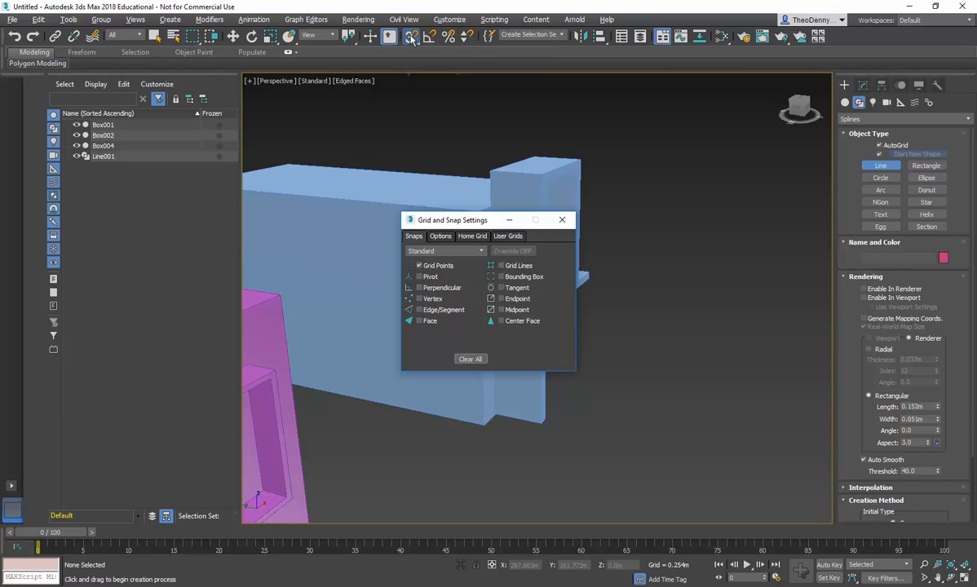
click(419, 299)
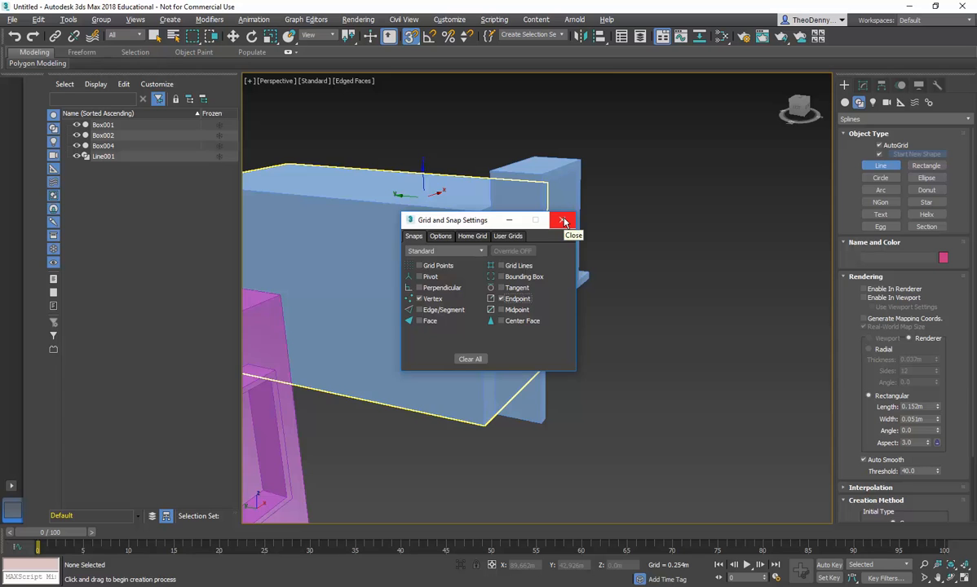
click(564, 222)
Test endpoint snapping at the base of the extruded frame, toggling snapping on and off, and leave it off.
scroll(516, 357, up, 2)
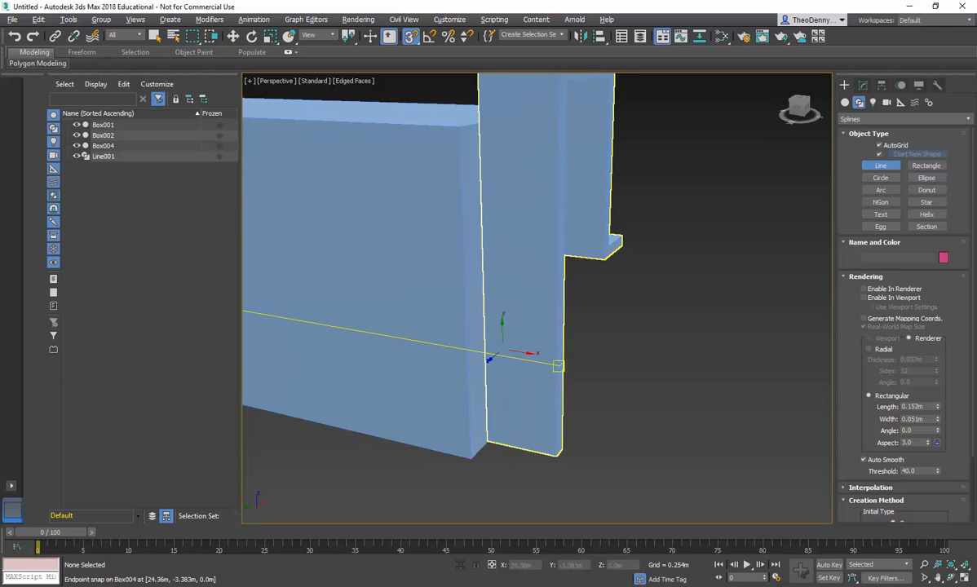
click(411, 36)
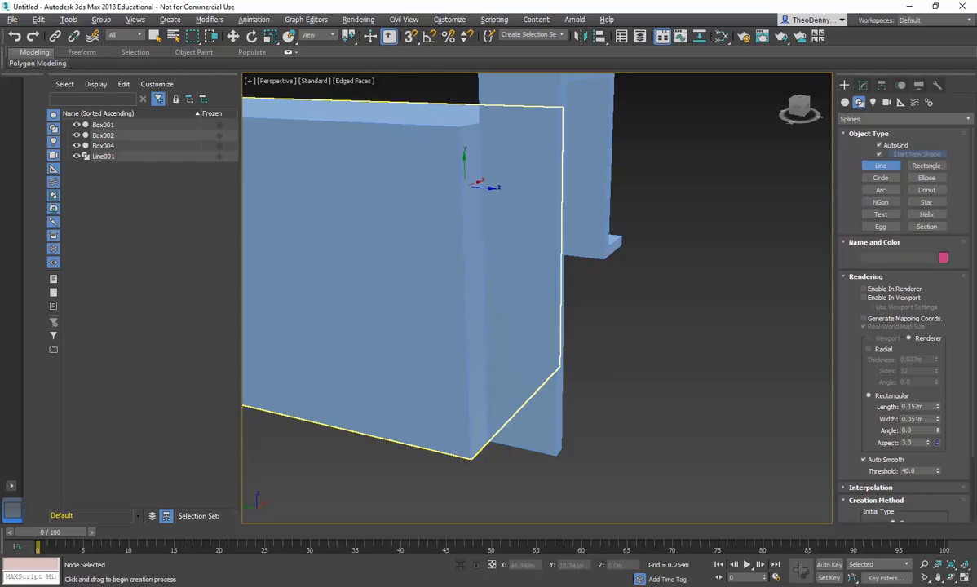
middle_drag(466, 187, 445, 215)
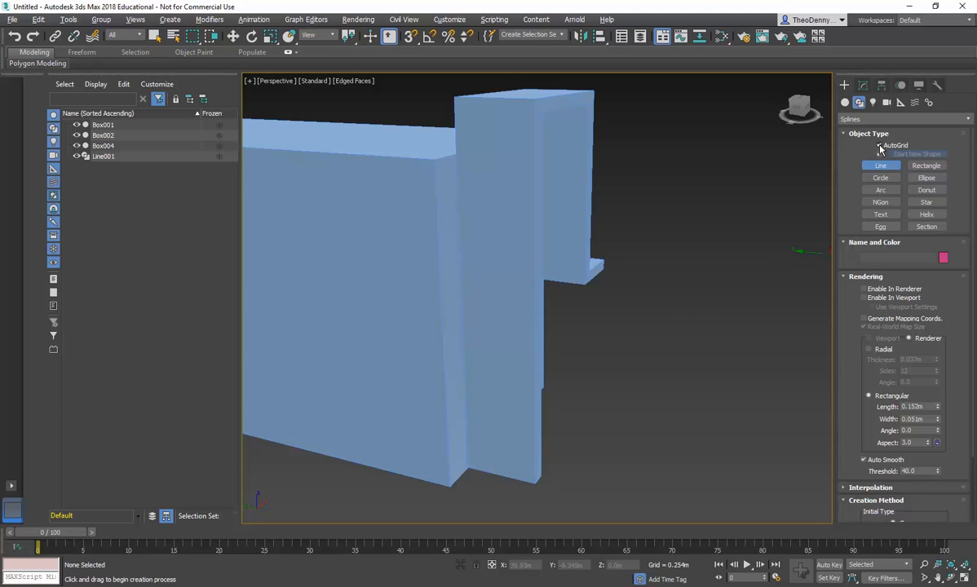
click(412, 37)
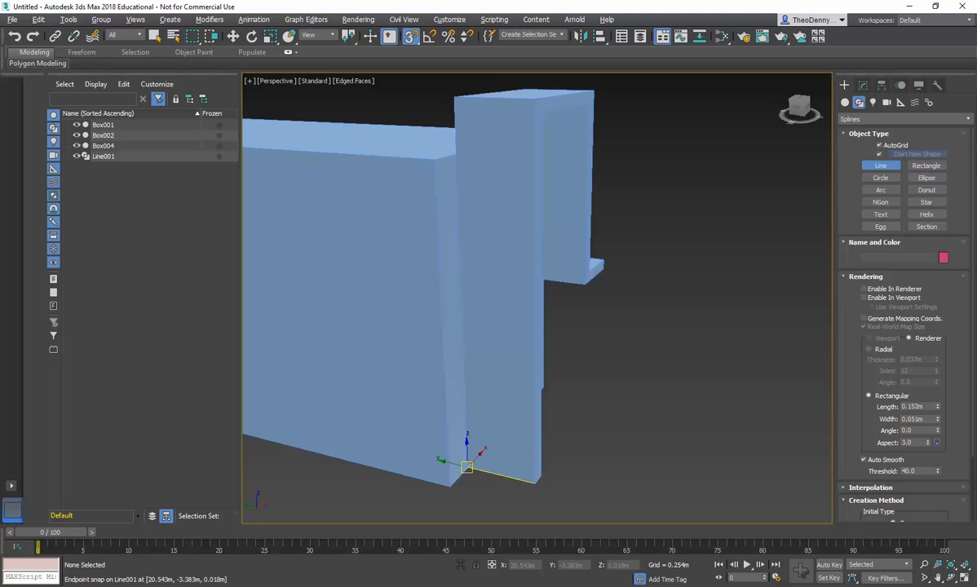
click(412, 37)
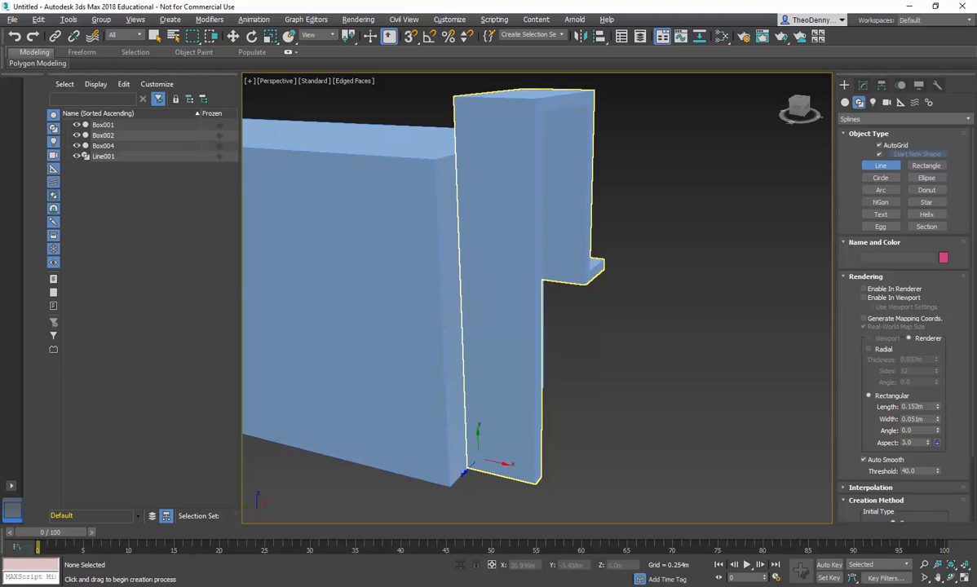
Start the AutoGrid line near the base of the extruded frame's side face and snap its second point to the face's top corner endpoint.
click(479, 447)
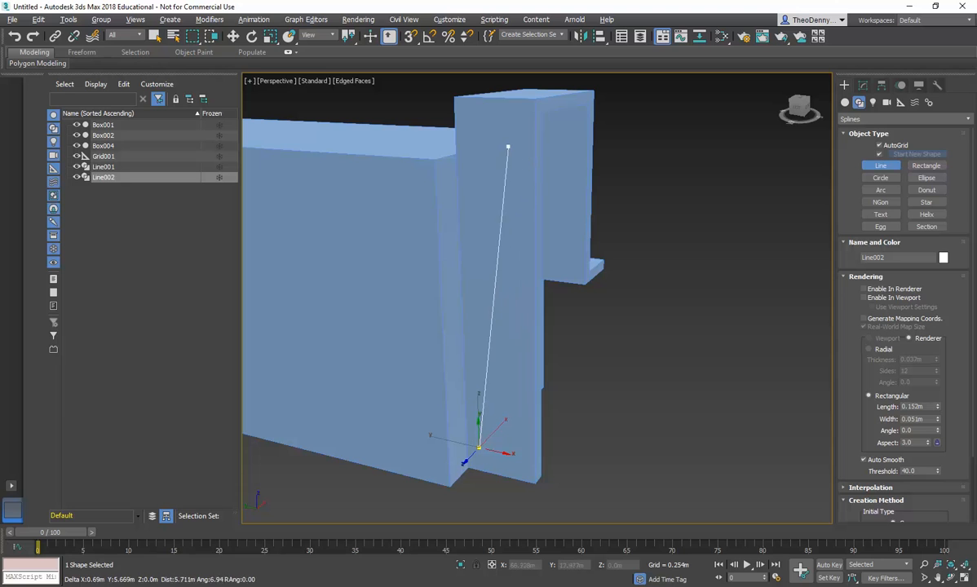
key(s)
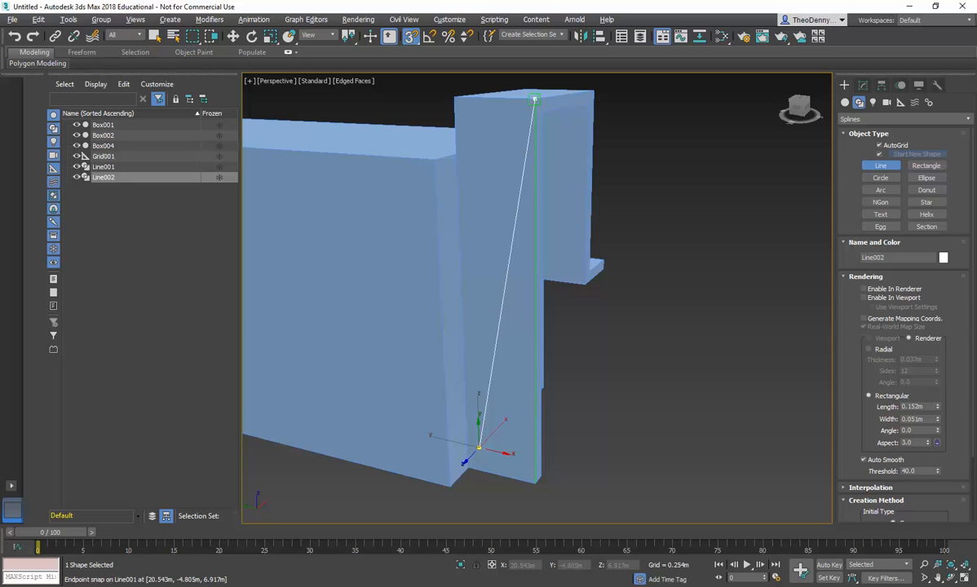
click(517, 135)
right_click(517, 136)
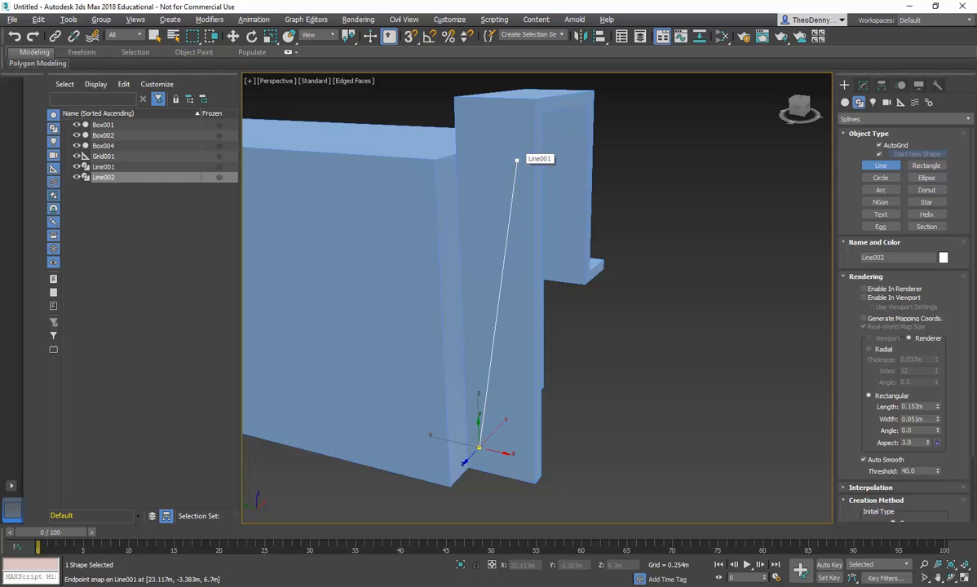
key(s)
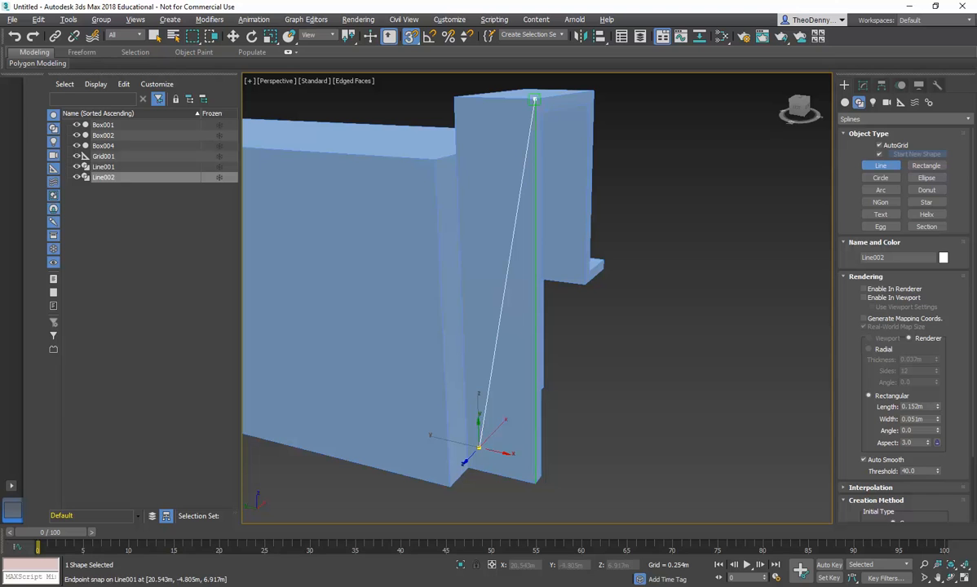
click(534, 100)
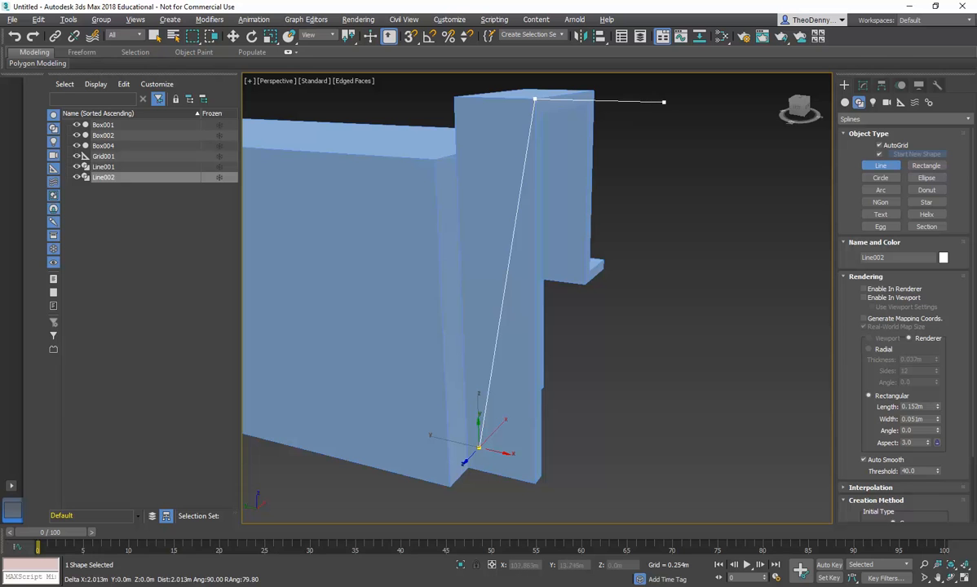
Place two more corner points outside the frame, one high and one low, and close the spline at its starting point.
click(670, 102)
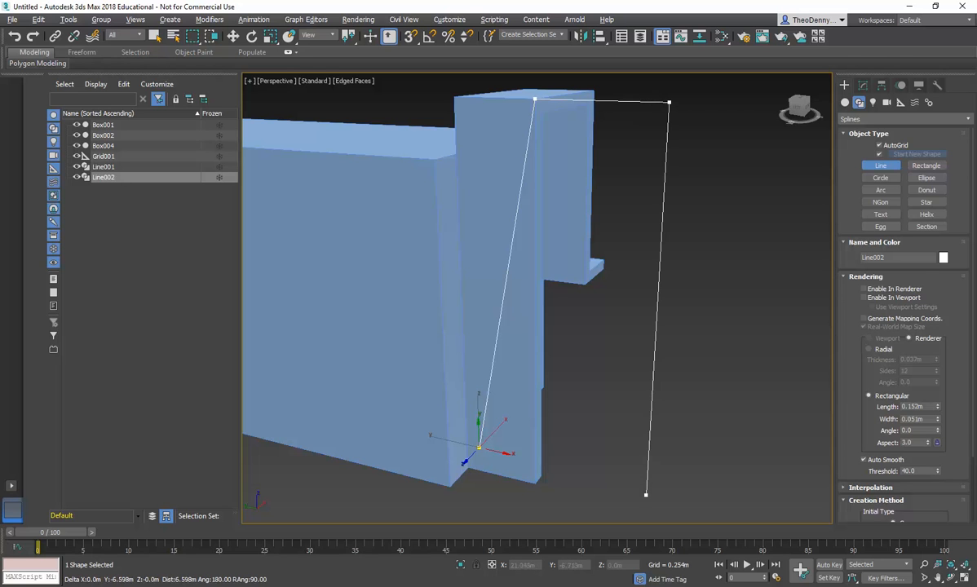
click(647, 491)
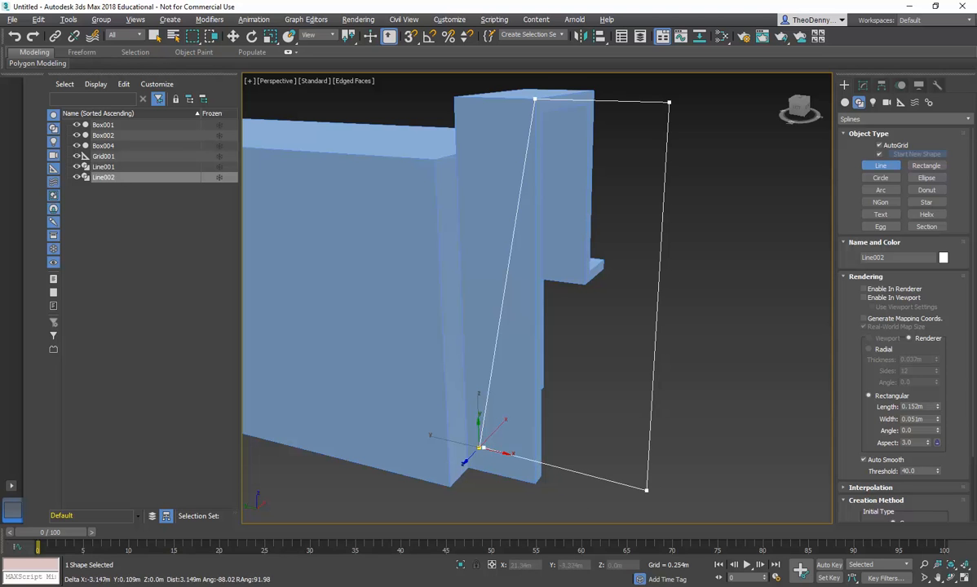
click(479, 449)
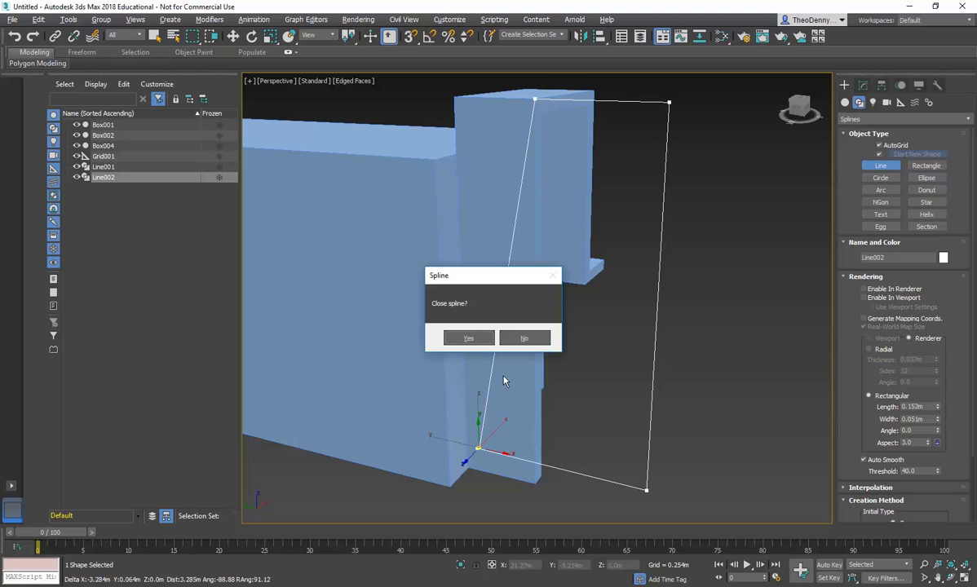
click(469, 338)
Move the new spline's starting vertex with endpoint snapping onto the frame's bottom corner beside the long box.
scroll(565, 356, down, 2)
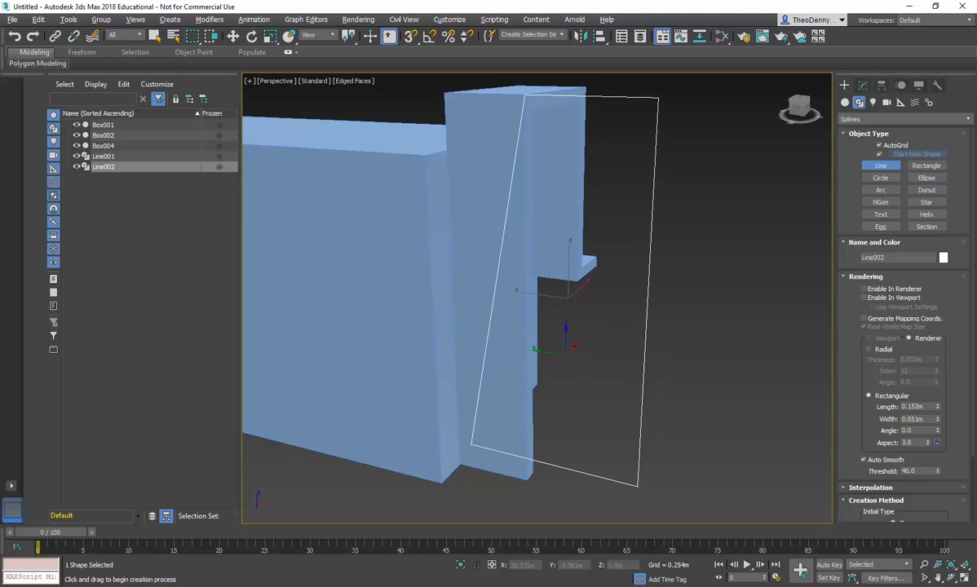
scroll(566, 355, down, 3)
key(w)
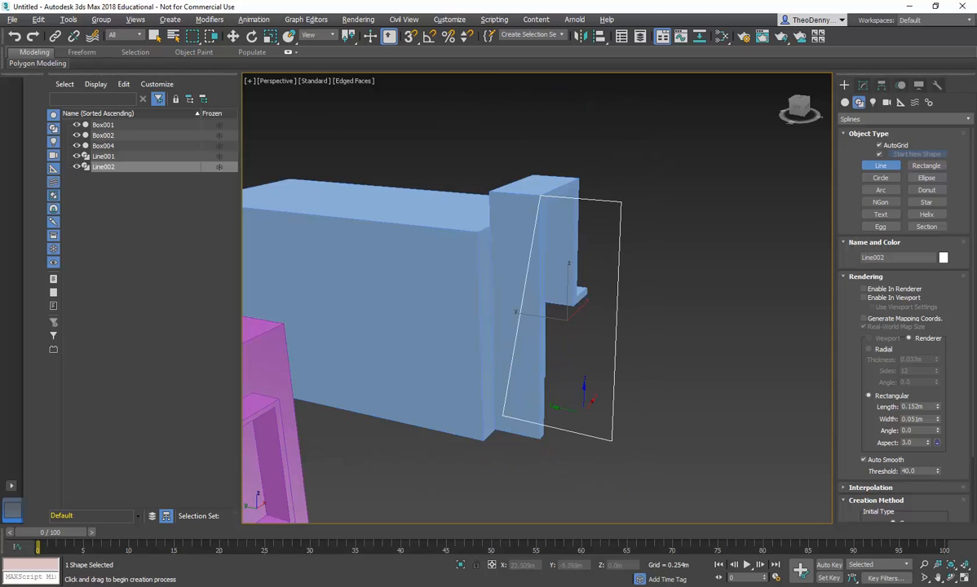
scroll(539, 375, up, 3)
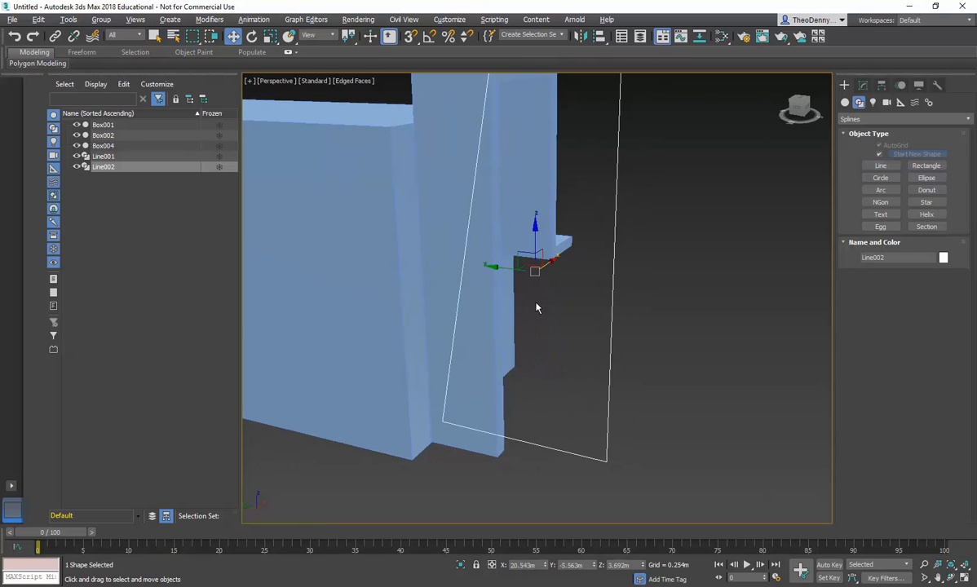
click(863, 85)
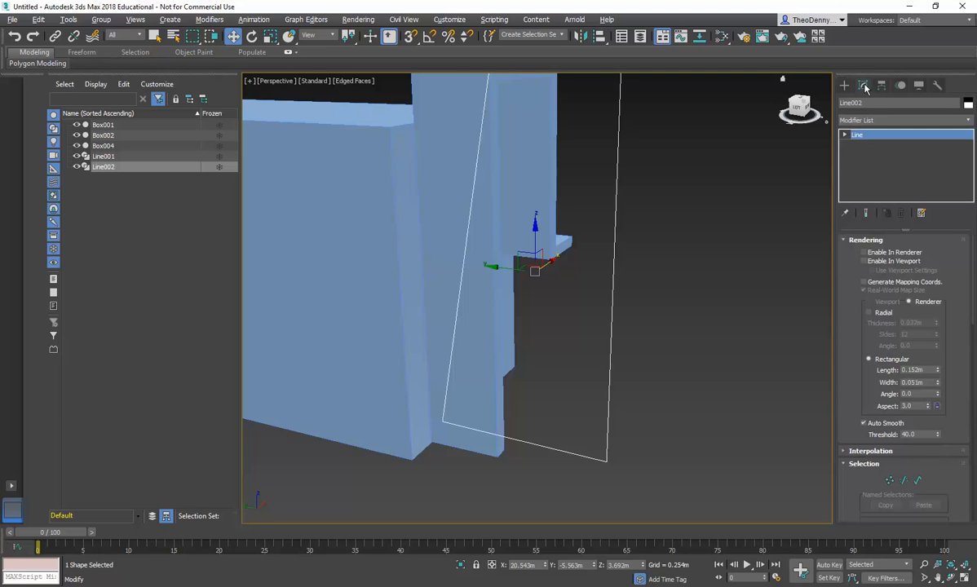
click(844, 134)
click(866, 145)
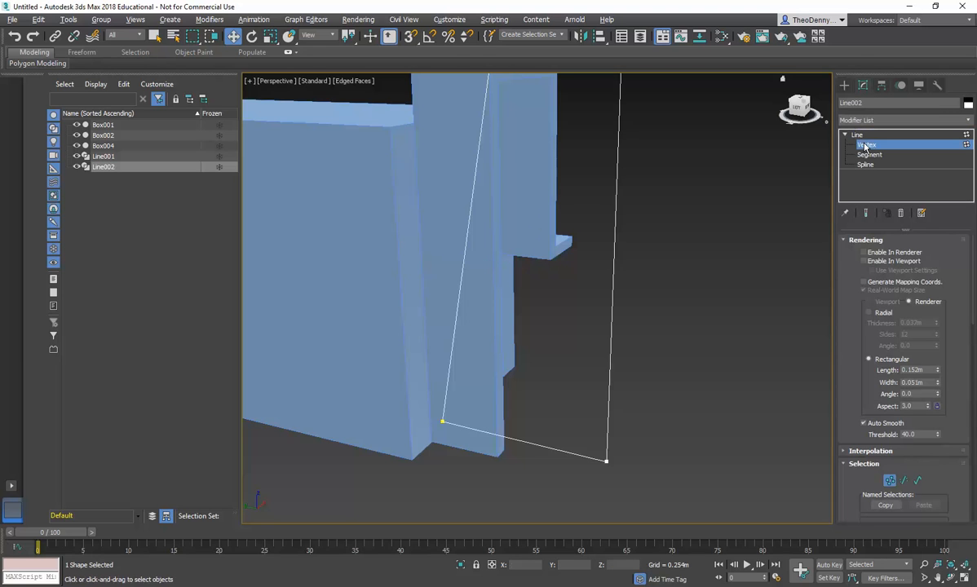
click(441, 421)
scroll(441, 432, up, 4)
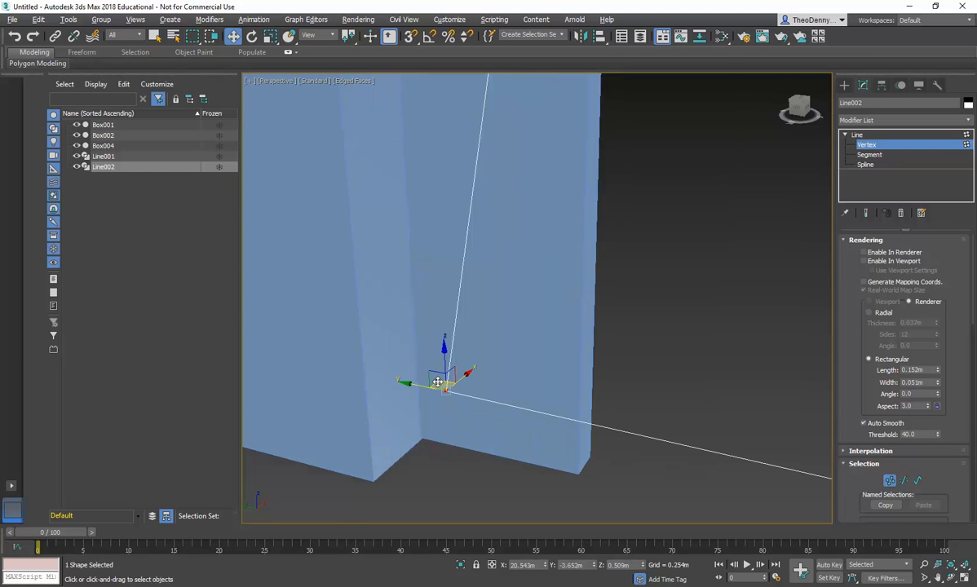
drag(444, 391, 441, 414)
key(s)
scroll(441, 412, up, 3)
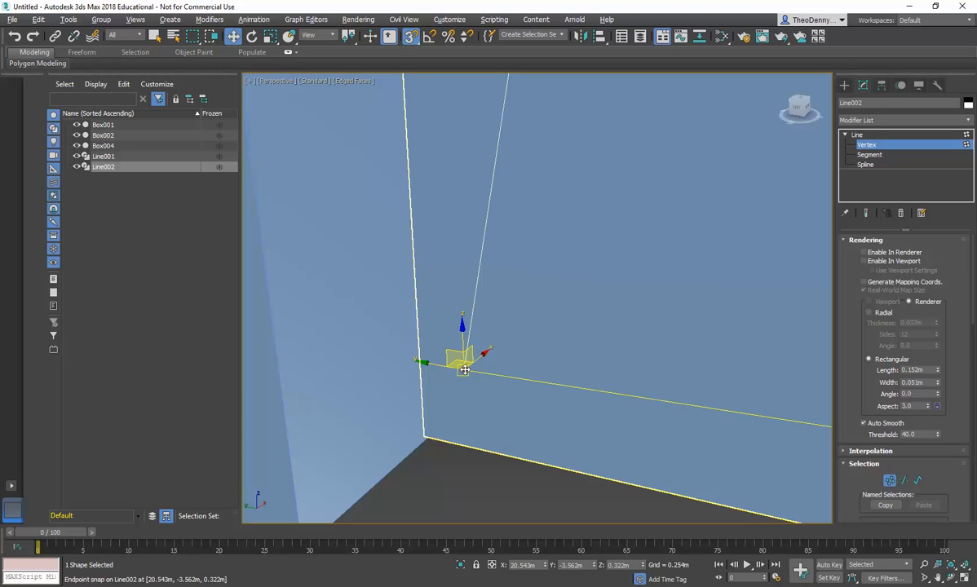
drag(464, 369, 426, 437)
scroll(469, 351, down, 5)
middle_drag(469, 351, 388, 375)
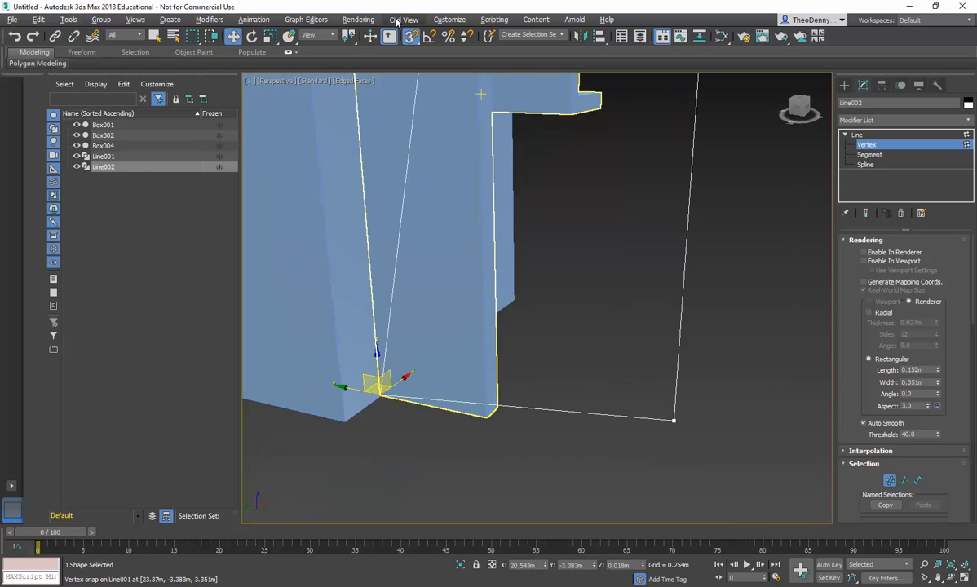
Lower the spline's outer bottom vertex along Z to about -0.461 m, with snapping turned off.
click(674, 421)
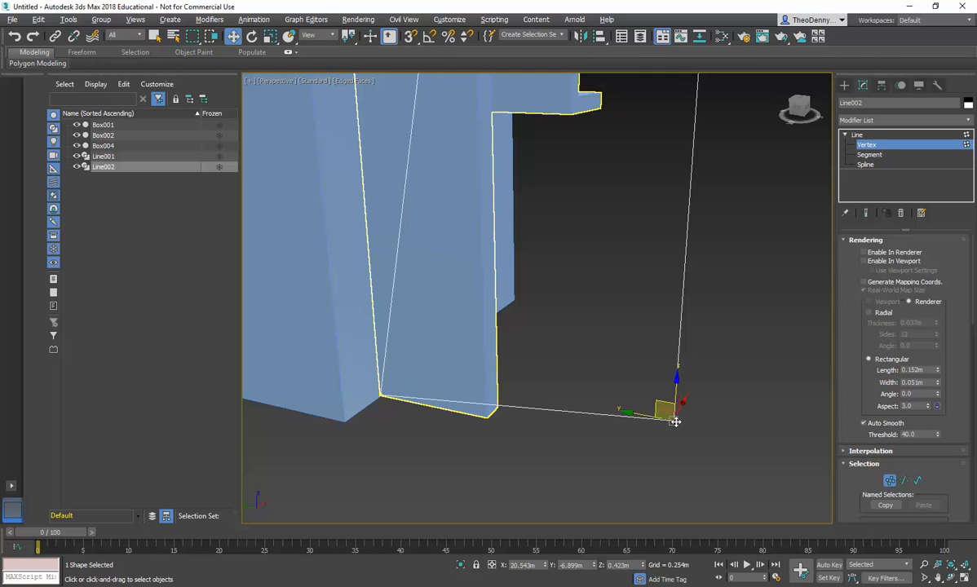
drag(677, 383, 678, 467)
scroll(620, 430, down, 2)
middle_drag(605, 424, 555, 439)
scroll(558, 428, down, 4)
right_click(604, 425)
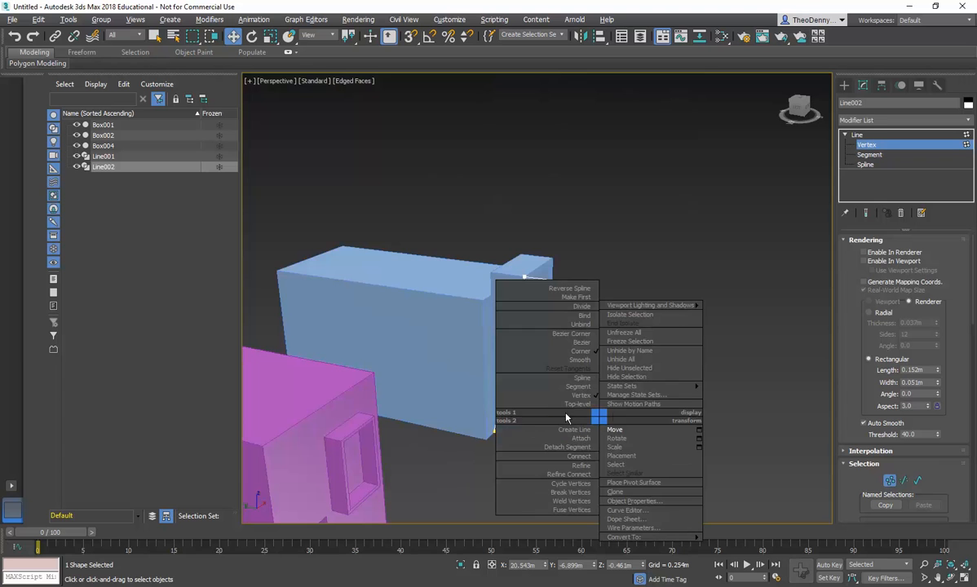
middle_drag(606, 308, 602, 270)
mouse_move(586, 332)
alt+middle_down()
mouse_move(539, 329)
mouse_move(577, 331)
alt+middle_up()
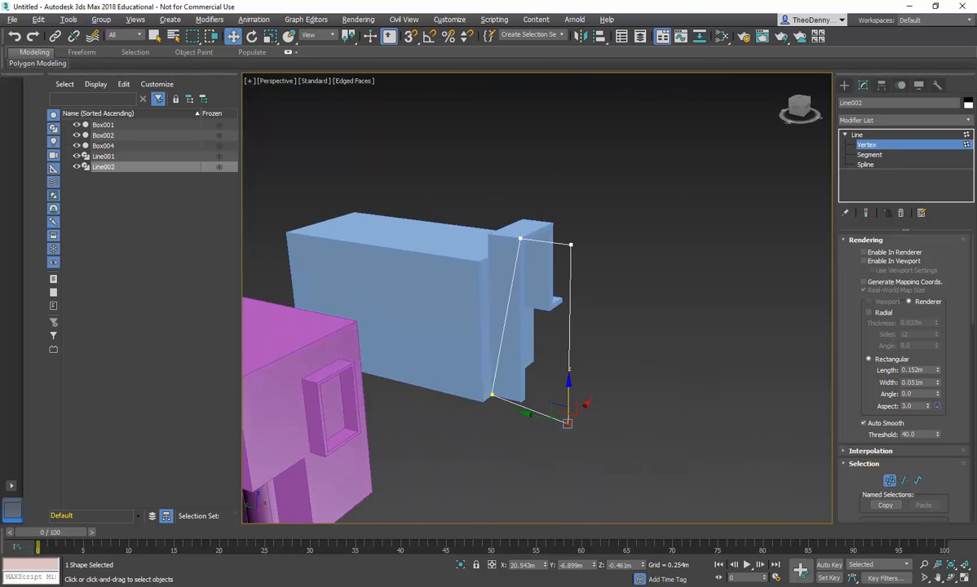
Examine the line's Vertex, Segment and Spline sub-object levels by selecting elements in each, and return to the Line level.
click(858, 135)
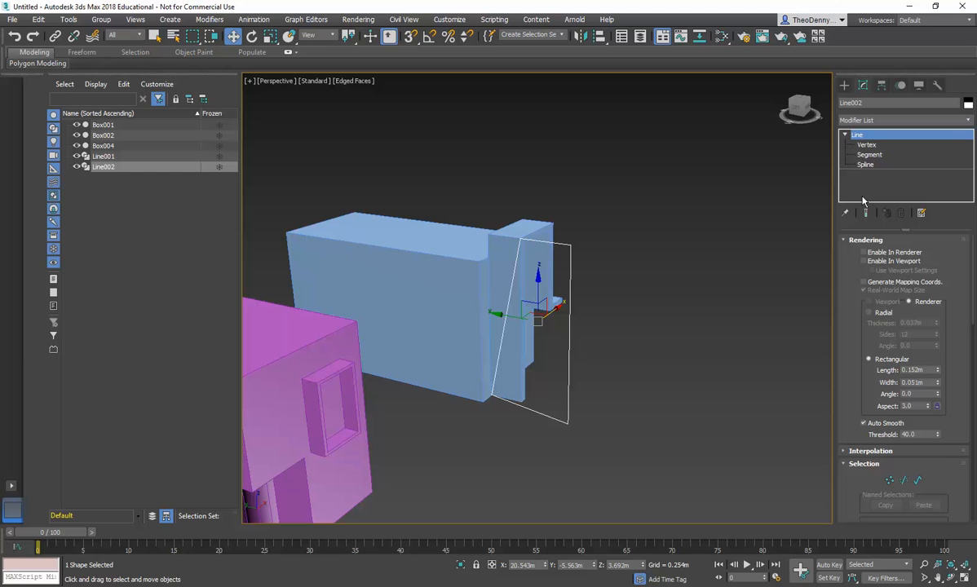
click(970, 120)
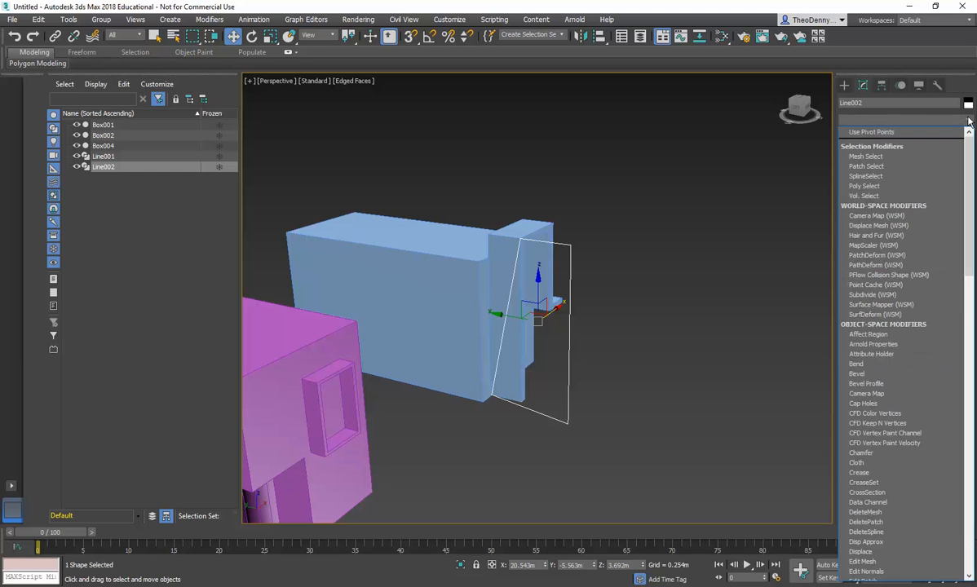
click(970, 121)
click(868, 145)
click(490, 397)
click(521, 239)
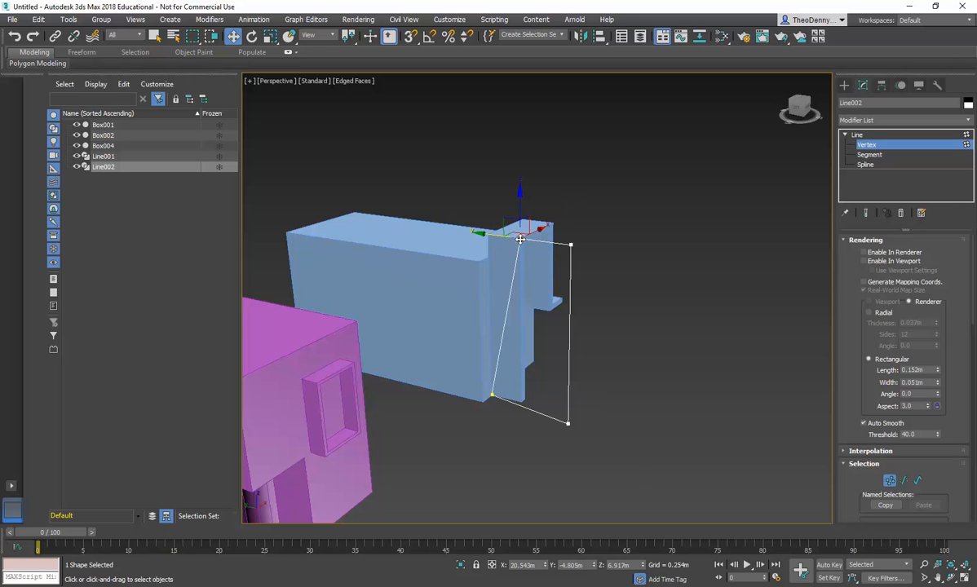
click(492, 397)
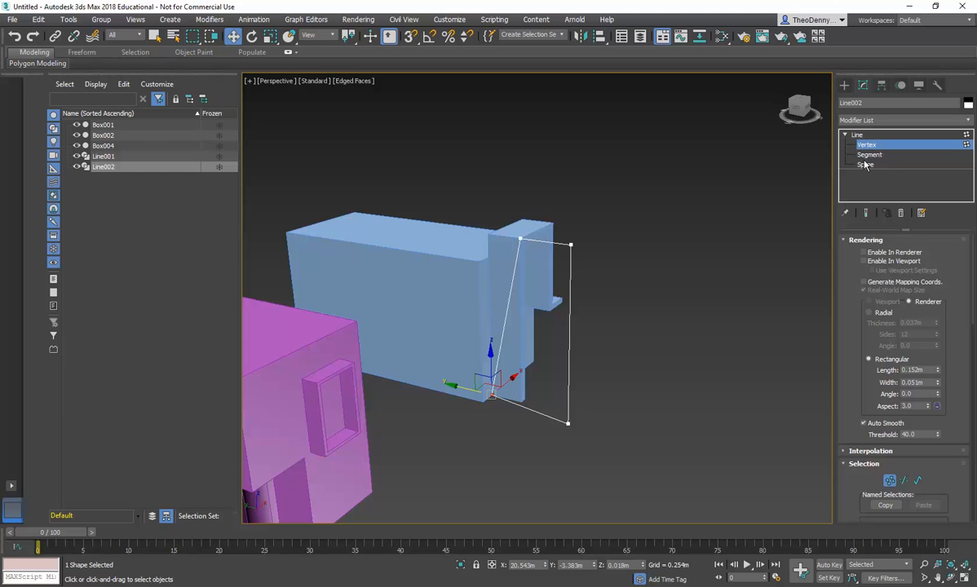
key(2)
click(569, 318)
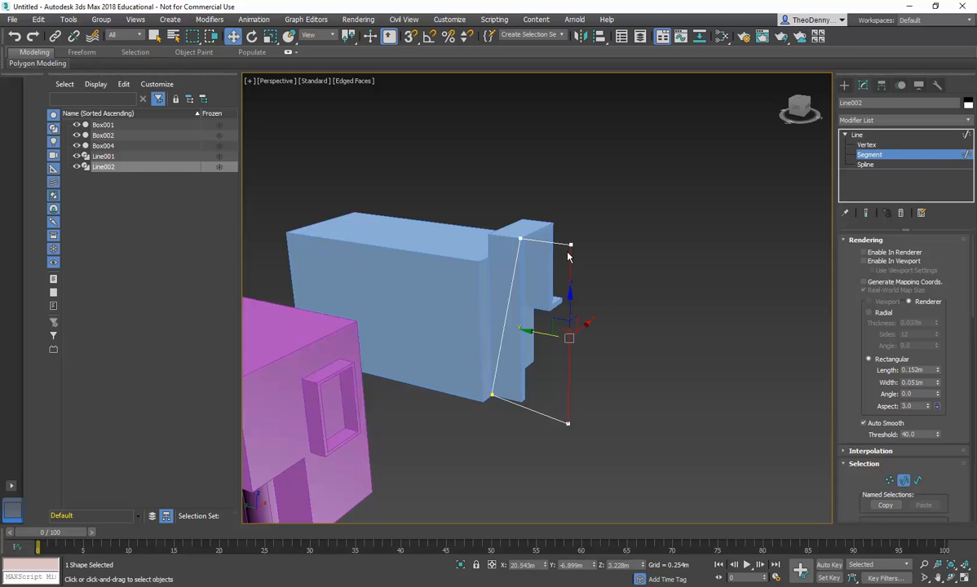
click(553, 243)
click(866, 164)
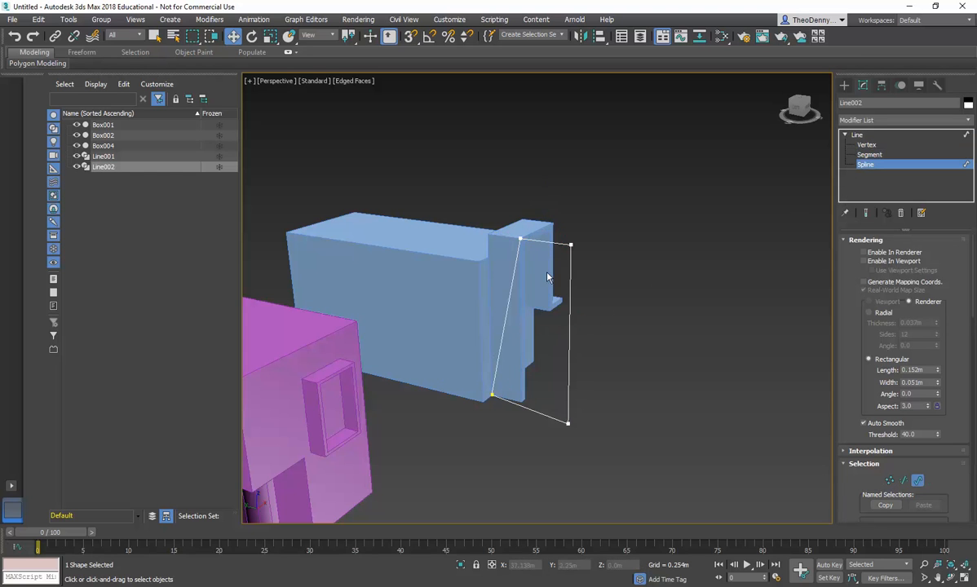
click(569, 277)
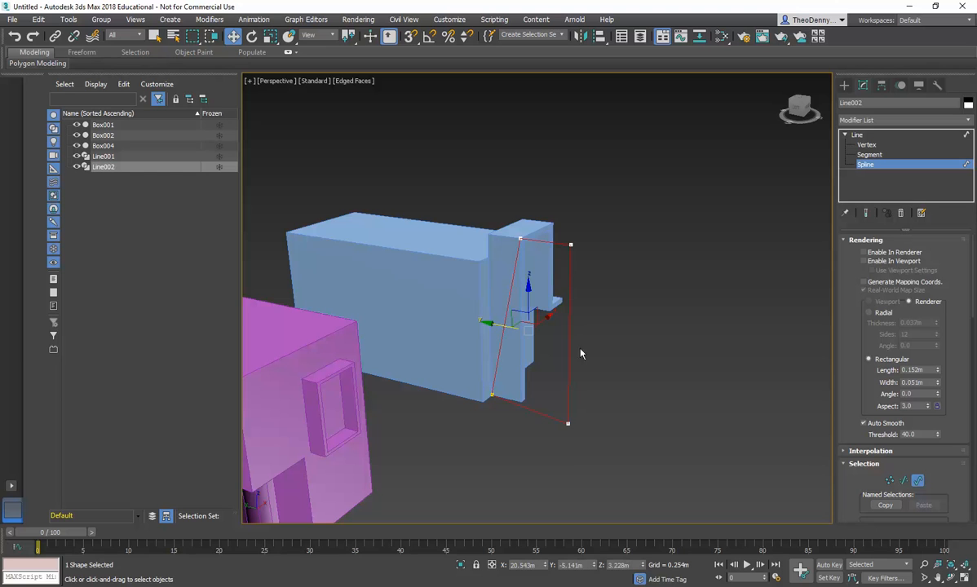
click(866, 145)
click(868, 137)
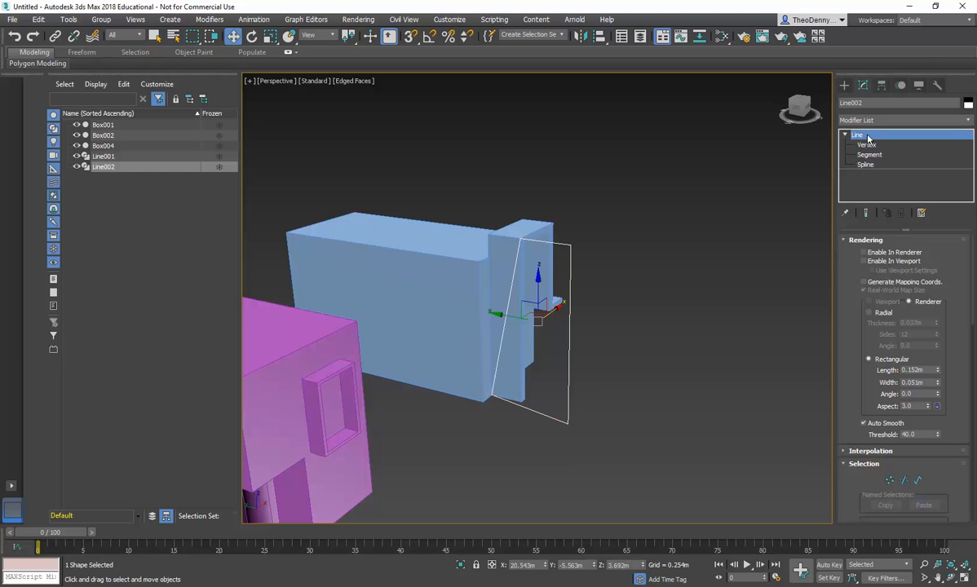
Add an Extrude modifier to the closed four-point spline with an amount of about -4.635 m.
click(970, 120)
drag(969, 154, 963, 323)
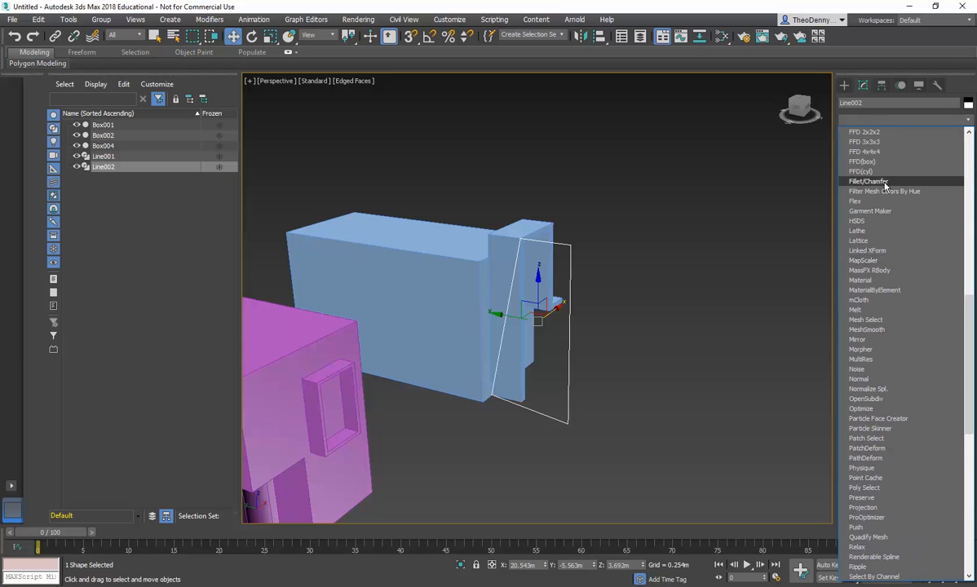
scroll(881, 200, up, 5)
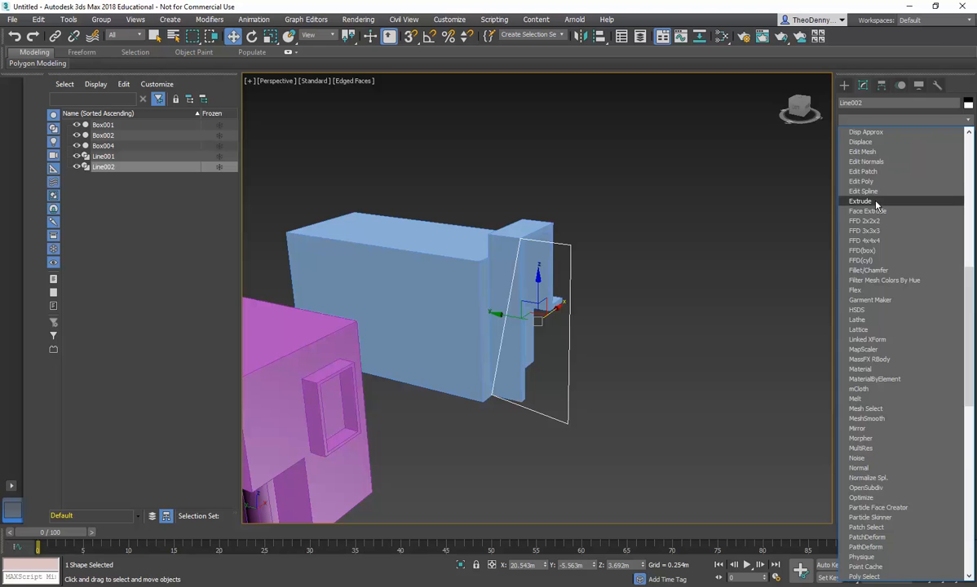
click(871, 201)
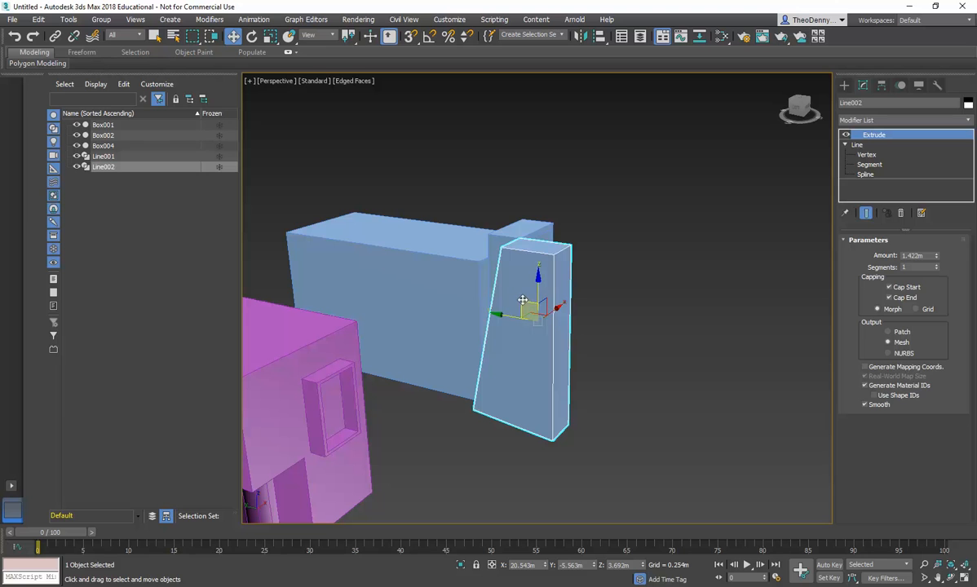
drag(937, 259, 940, 471)
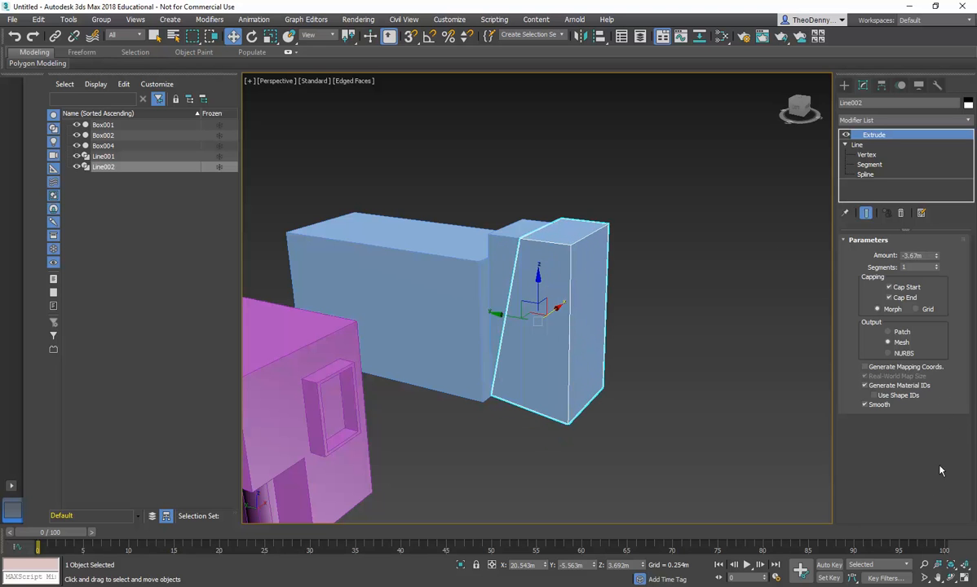
mouse_move(938, 257)
mouse_down()
mouse_move(938, 277)
mouse_move(933, 244)
mouse_move(937, 275)
mouse_up()
Move the extruded wedge along the X axis to about X 19.768 m so that it overlaps the frame.
drag(554, 308, 549, 320)
key(ctrl+z)
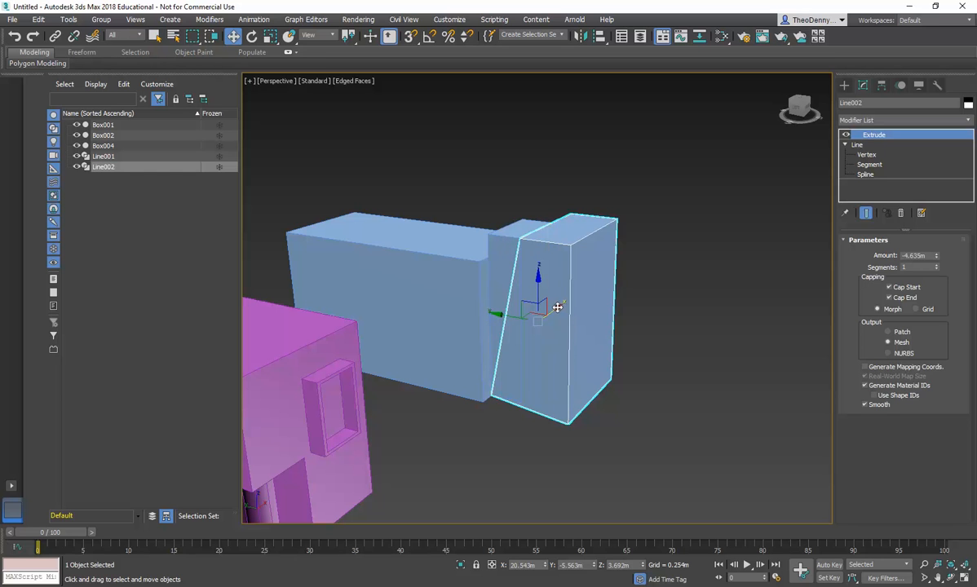
drag(558, 307, 550, 310)
alt+middle_drag(478, 244, 571, 254)
scroll(571, 254, up, 4)
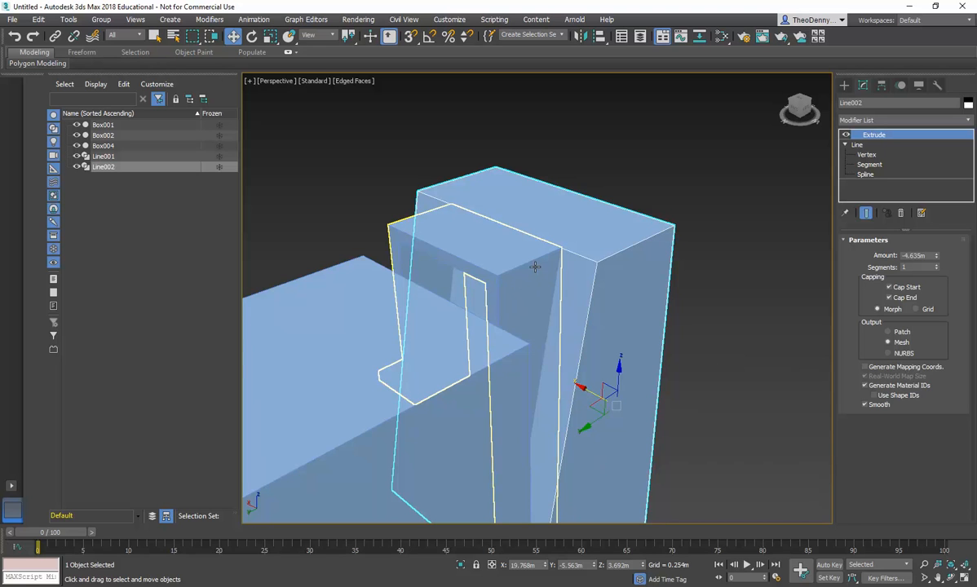
scroll(558, 299, down, 4)
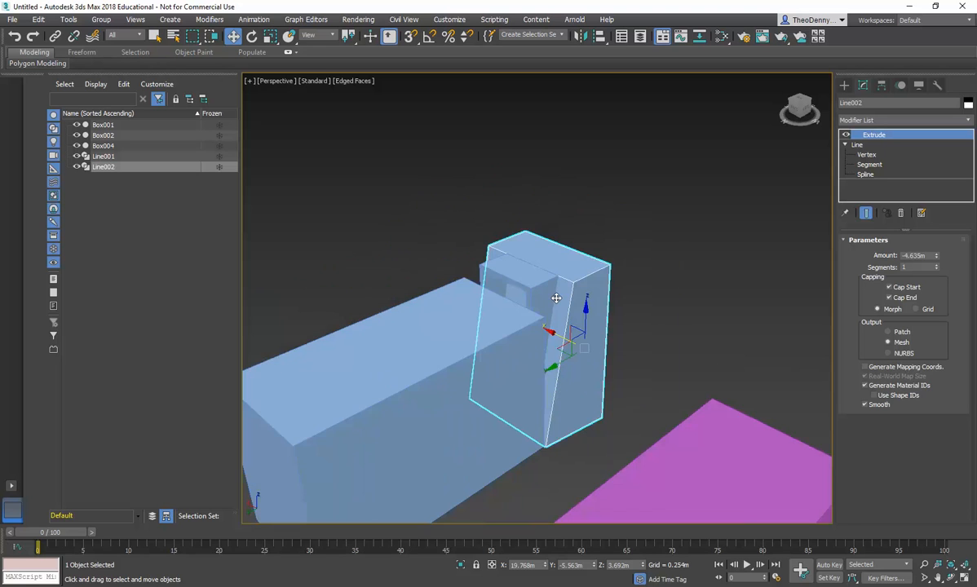
alt+middle_drag(575, 330, 499, 262)
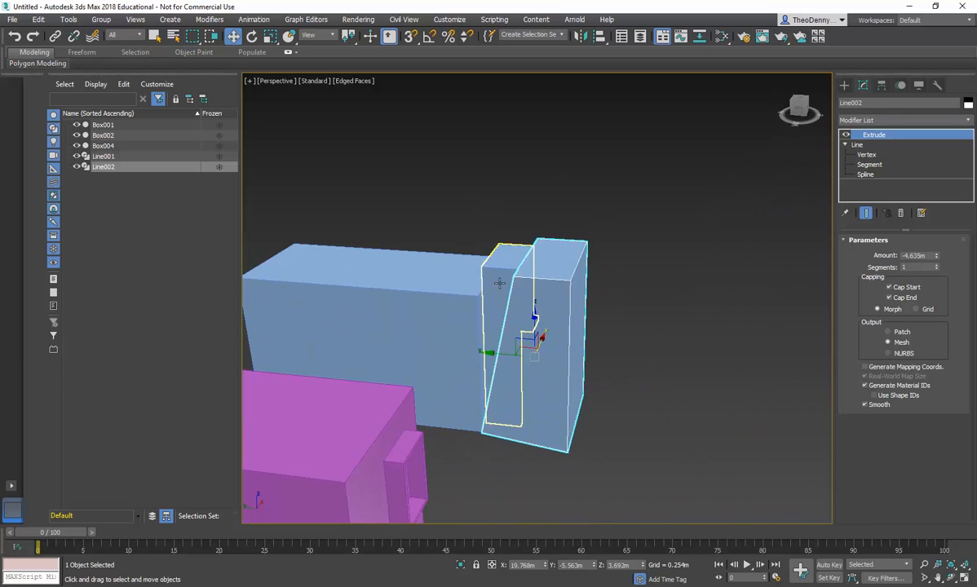
Subtract the extruded wedge from the white-profile frame with a ProBoolean Subtraction, leaving the hollow slanted frame, and clear the selection.
scroll(499, 263, up, 3)
click(500, 209)
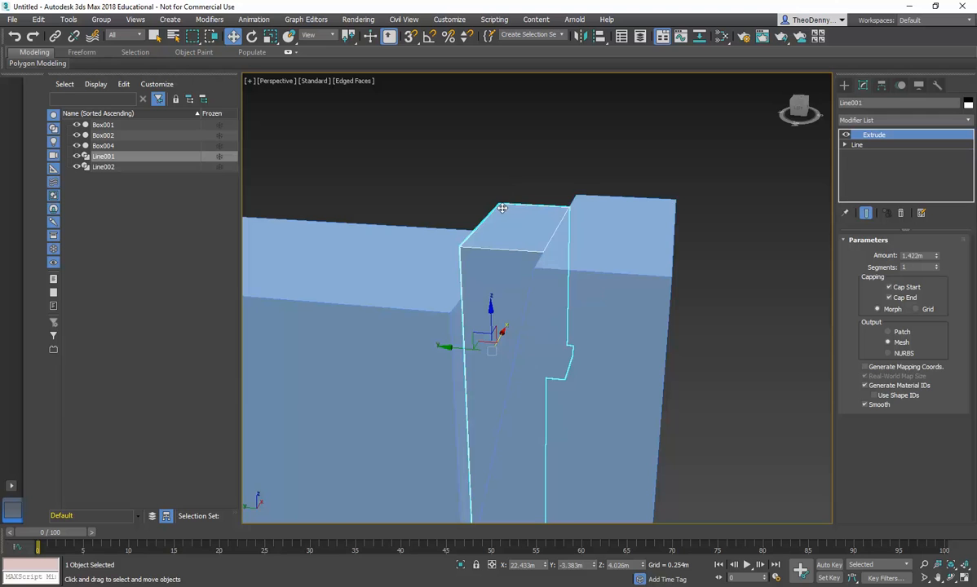
click(844, 86)
click(846, 103)
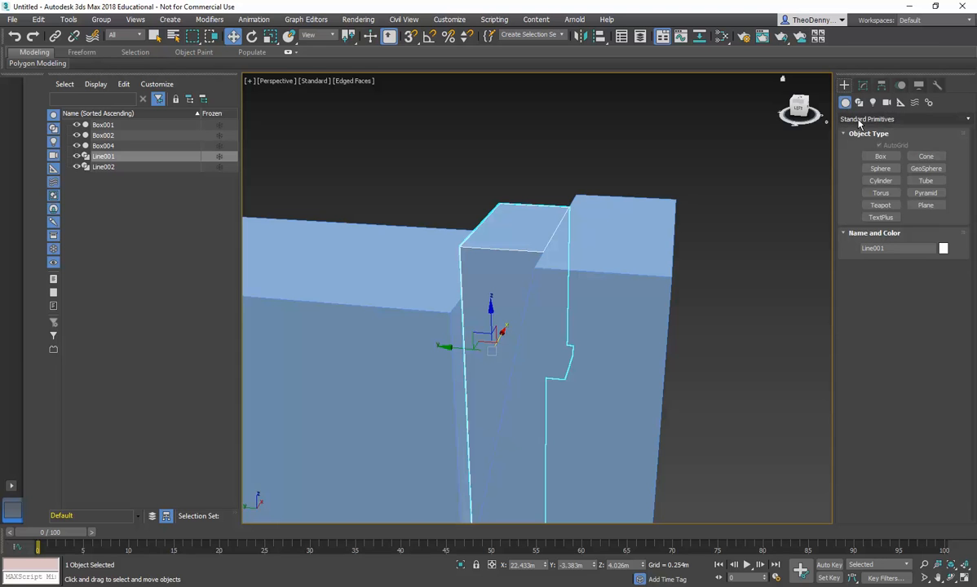
click(902, 119)
click(873, 151)
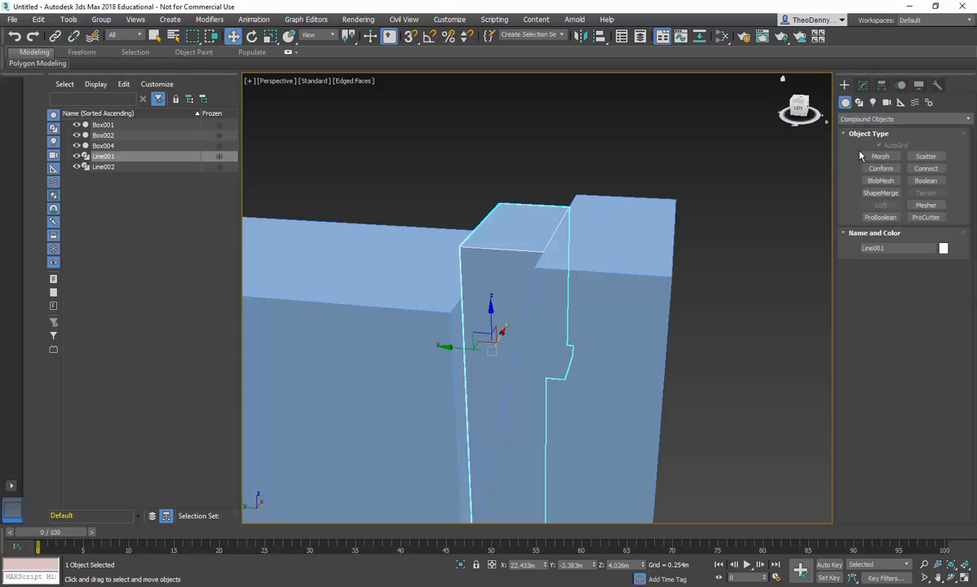
click(881, 218)
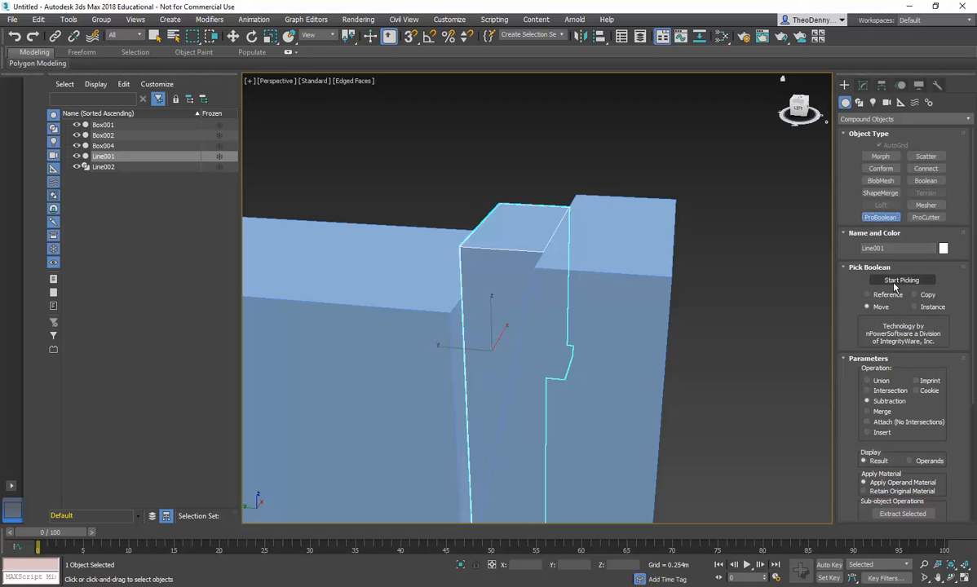
click(885, 401)
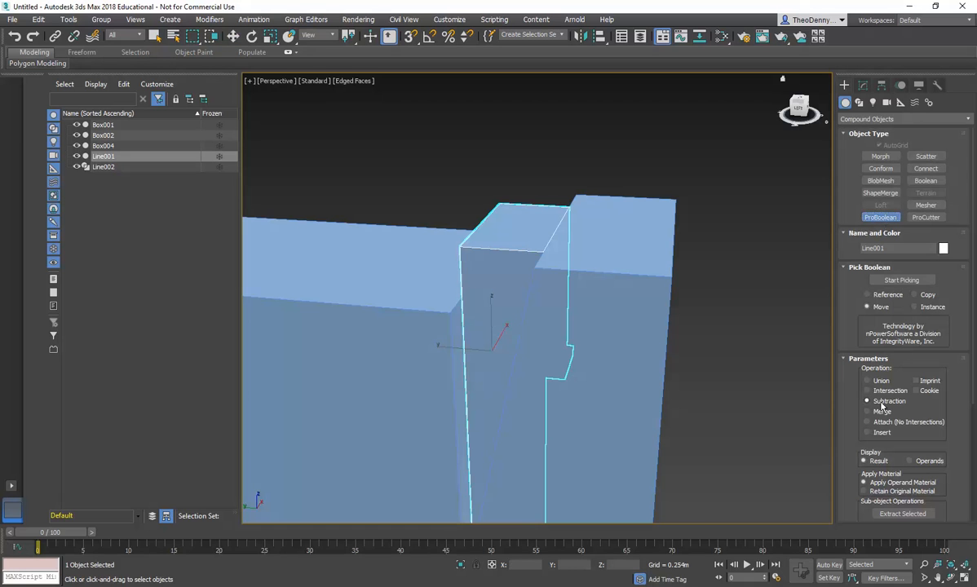
click(902, 280)
click(654, 245)
alt+middle_drag(710, 329, 605, 357)
key(w)
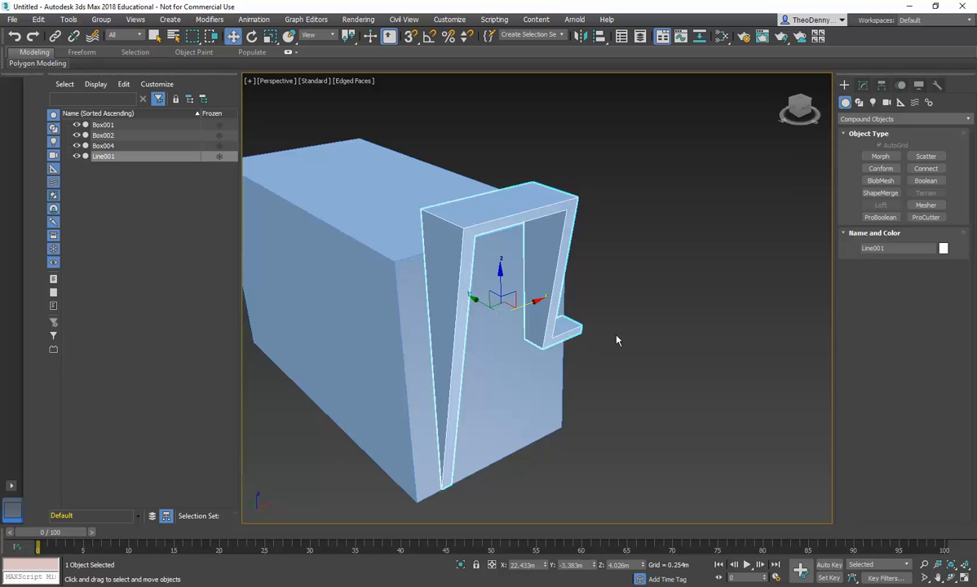
click(618, 341)
Launch Revit 2018 in the background while staying on the 3ds Max scene.
click(13, 575)
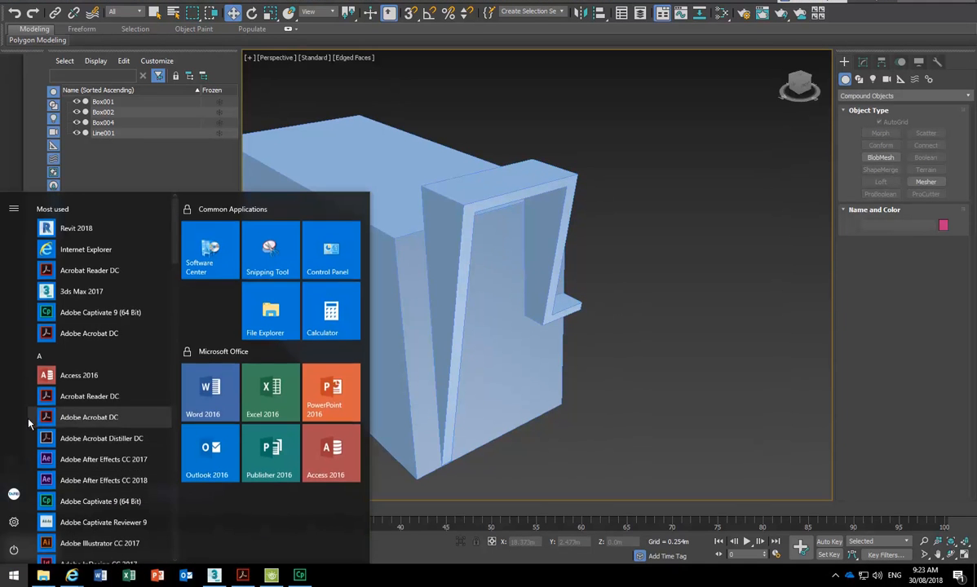
click(66, 227)
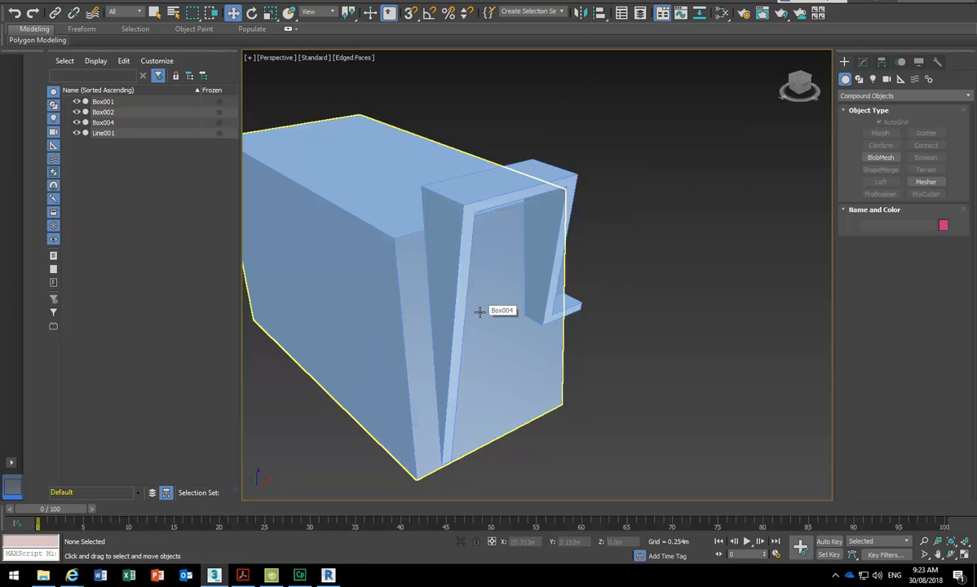
scroll(479, 311, down, 2)
middle_drag(557, 342, 601, 309)
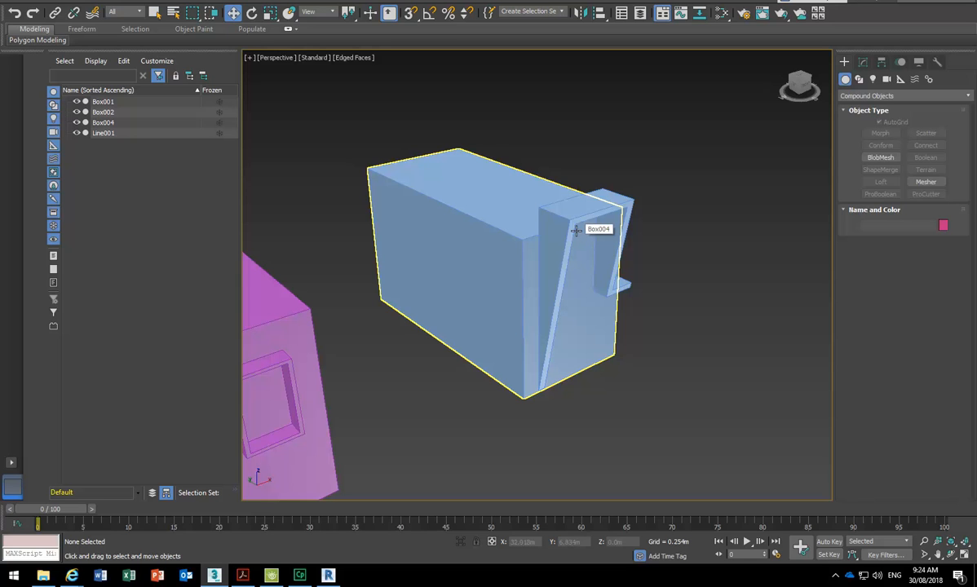
Create a Standard Primitives box on the ground in front of the blue framed building.
click(845, 79)
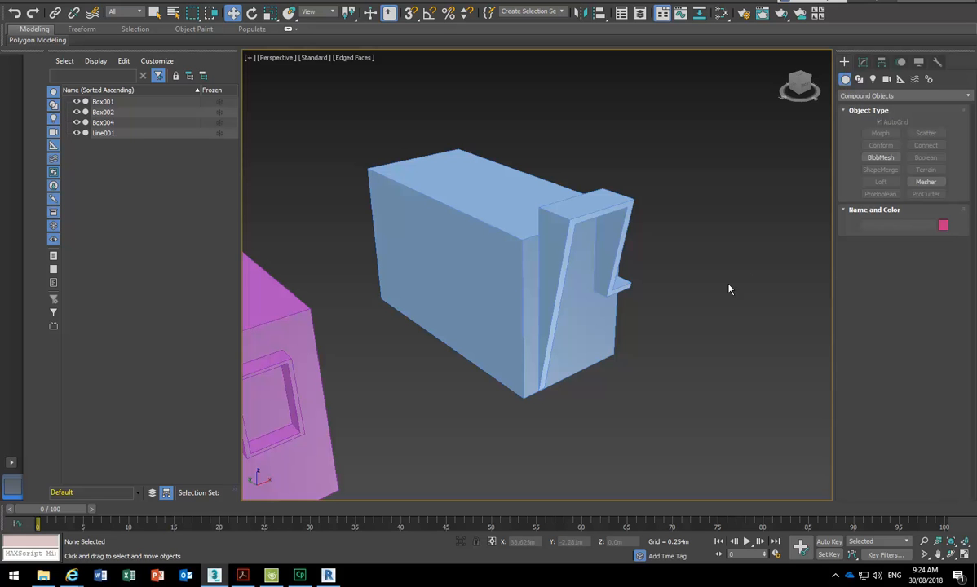
click(864, 96)
click(865, 104)
mouse_move(770, 210)
middle_down()
mouse_move(725, 195)
mouse_move(764, 197)
middle_up()
scroll(748, 209, down, 3)
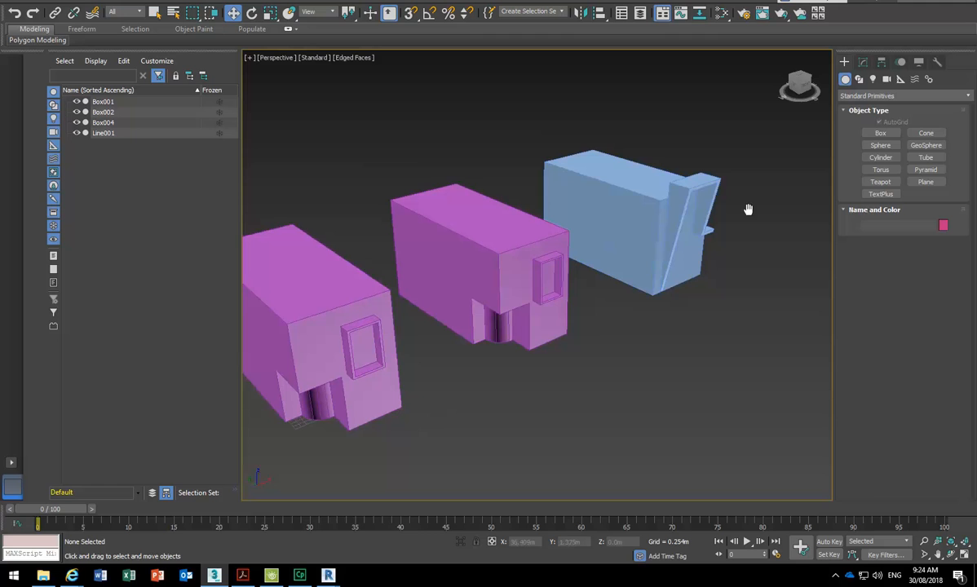
click(881, 133)
middle_drag(748, 310, 725, 301)
drag(693, 413, 663, 353)
click(664, 287)
key(w)
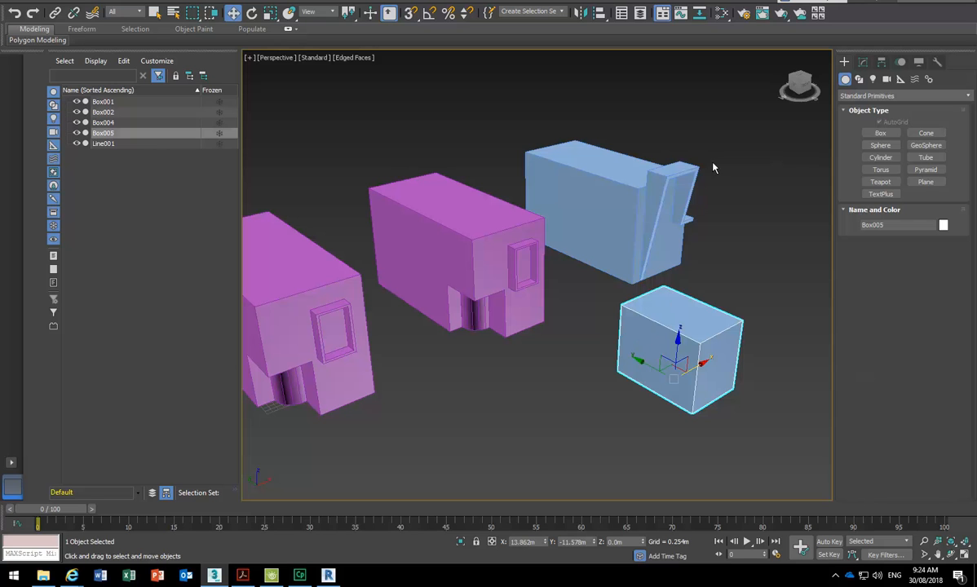
Convert the new box to an Editable Poly.
right_click(637, 311)
mouse_move(661, 433)
click(764, 441)
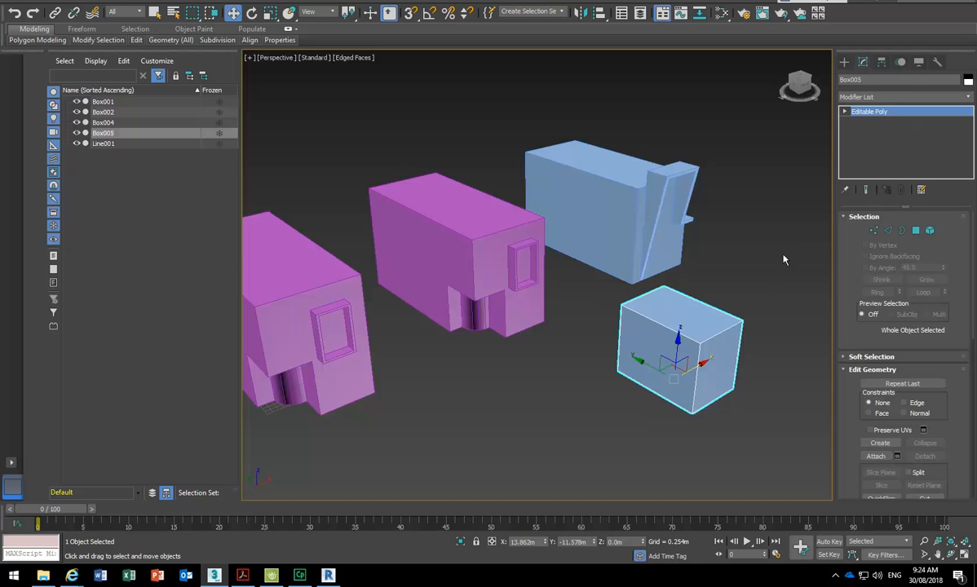
At the Vertex level, move the box's near top corner inward and its left top corner to about X 12.603 m, Y -10.22 m.
click(875, 231)
middle_drag(673, 294, 605, 278)
scroll(604, 279, up, 3)
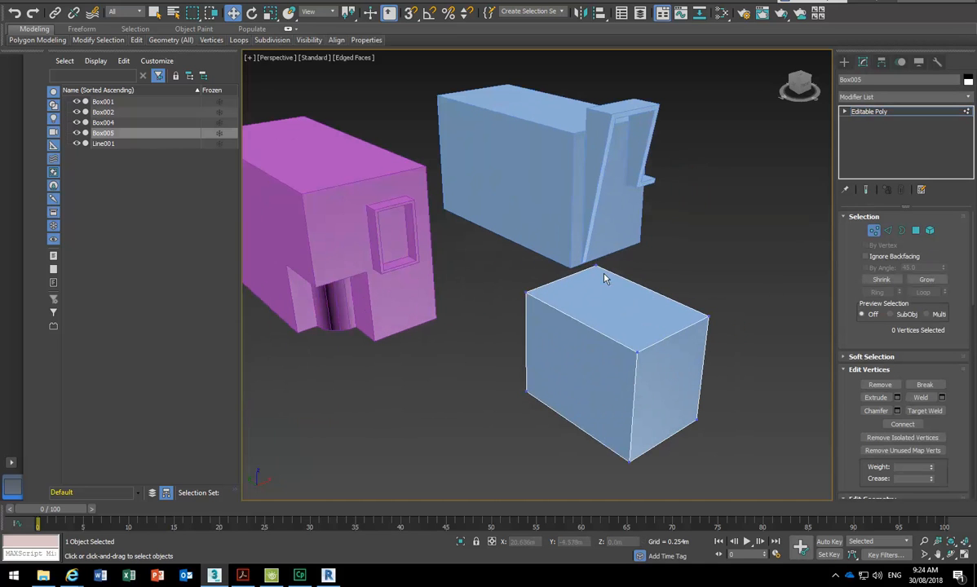
click(637, 352)
drag(632, 340, 690, 281)
click(528, 294)
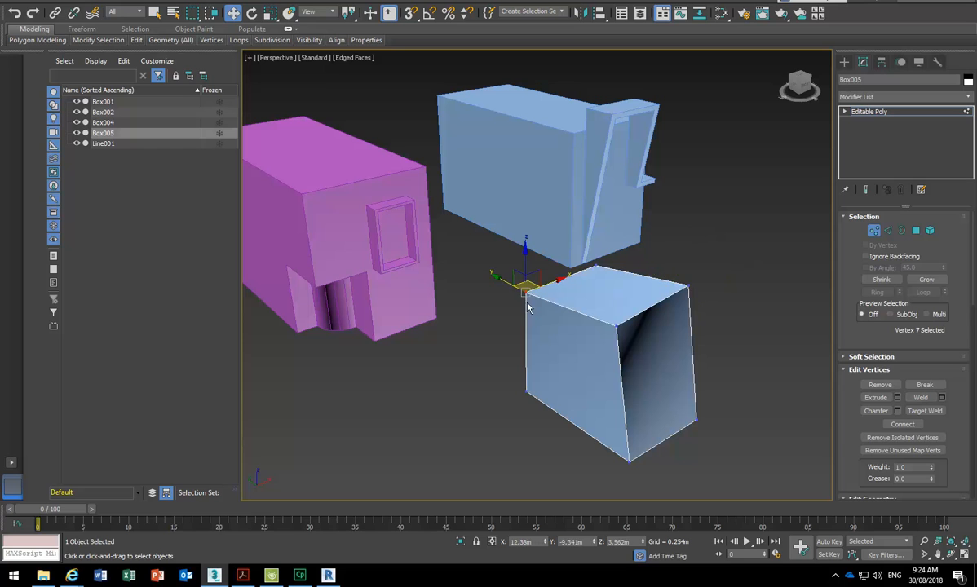
drag(528, 292, 558, 294)
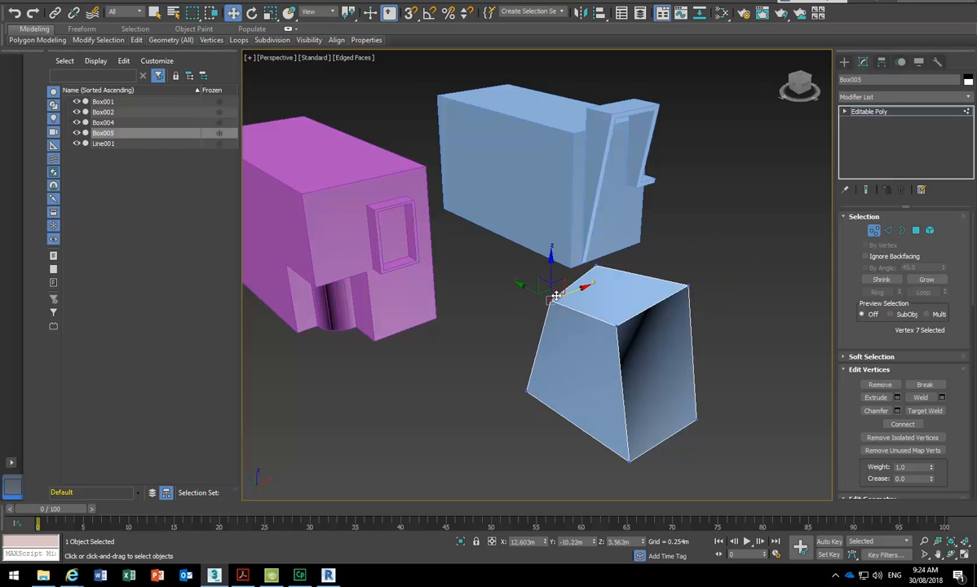
Lower the box's far top vertex along Z to about 2.409 m, inspect the warped shape and leave the Vertex level.
click(593, 284)
drag(594, 238, 596, 264)
mouse_move(565, 283)
alt+middle_down()
mouse_move(498, 315)
mouse_move(437, 248)
mouse_move(423, 284)
mouse_move(460, 315)
mouse_move(626, 275)
mouse_move(663, 291)
mouse_move(569, 301)
mouse_move(579, 306)
mouse_move(566, 295)
alt+middle_up()
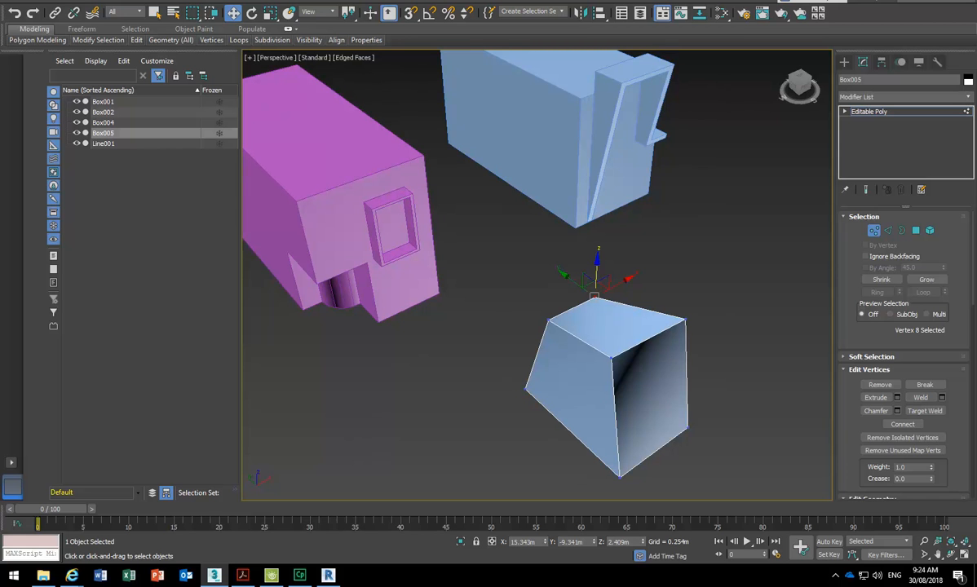
alt+middle_drag(571, 298, 641, 264)
scroll(641, 264, up, 2)
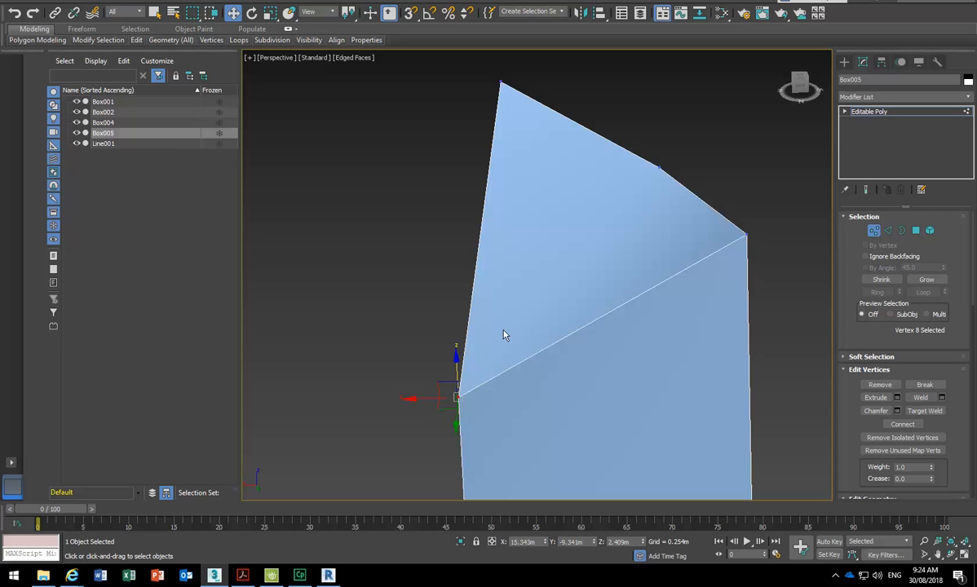
alt+middle_drag(537, 331, 514, 332)
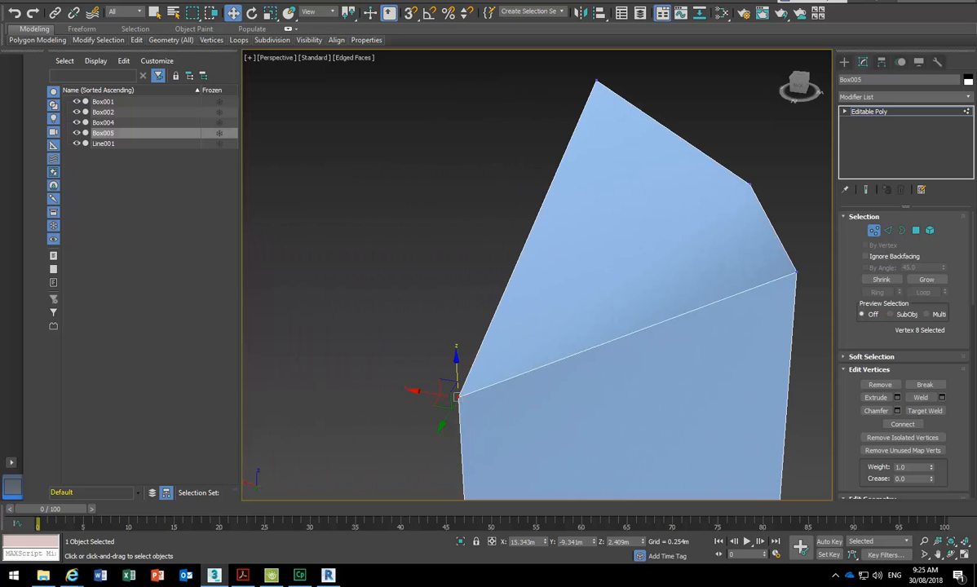
click(873, 230)
scroll(459, 288, down, 7)
scroll(490, 282, up, 3)
alt+middle_drag(498, 279, 371, 311)
alt+middle_drag(441, 335, 501, 393)
Switch to Revit and browse for a project to open, going to the Dip MRes folder within 2018 on the network home drive.
click(328, 575)
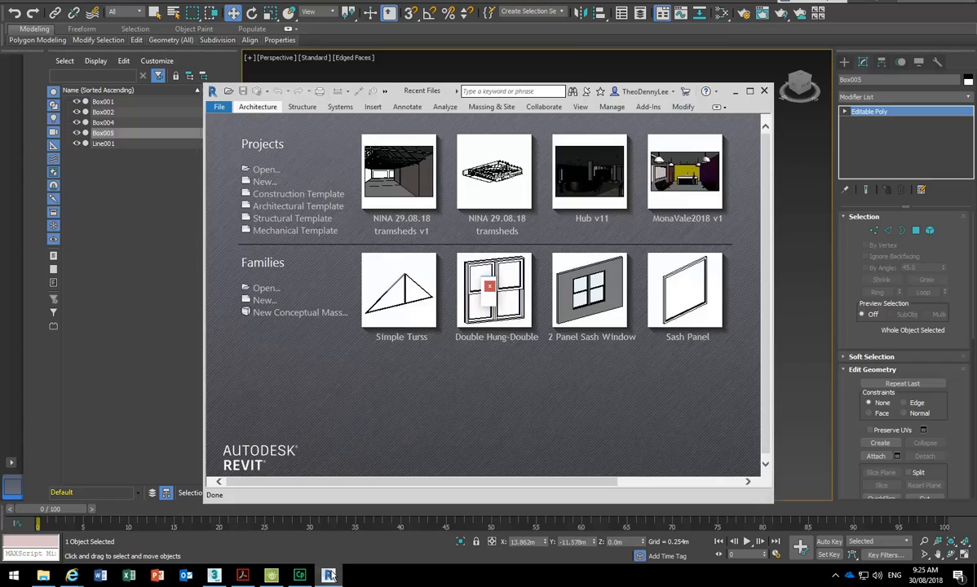
click(751, 91)
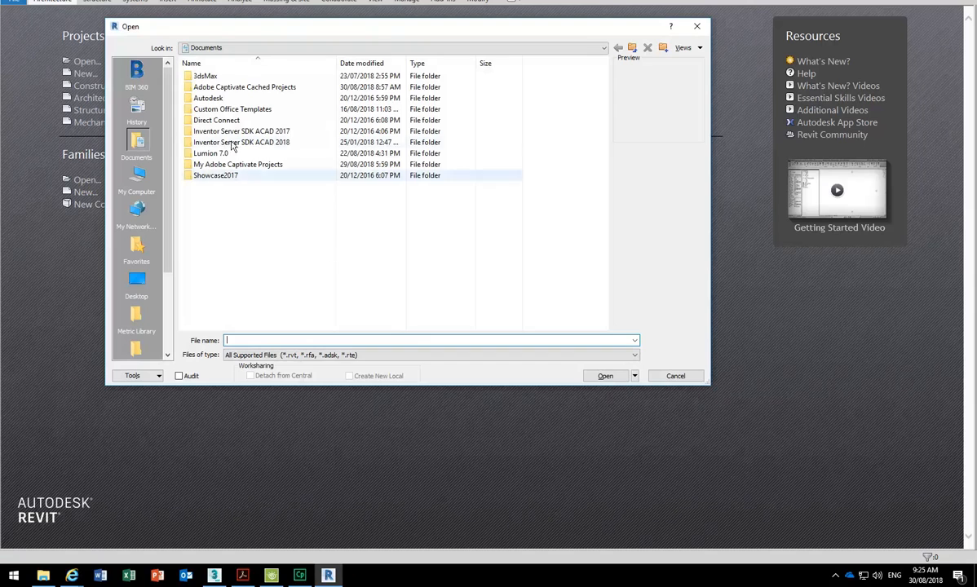
click(122, 181)
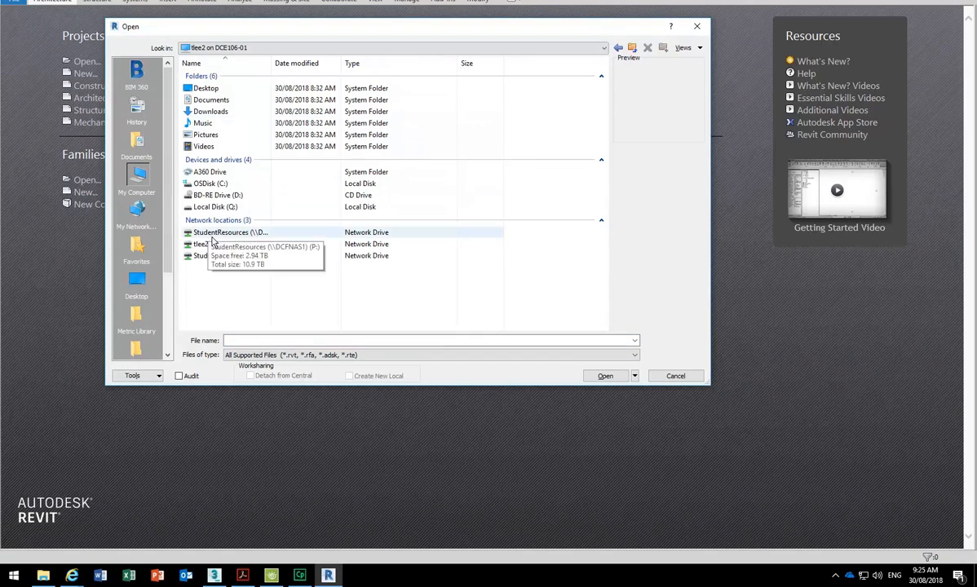
double_click(222, 247)
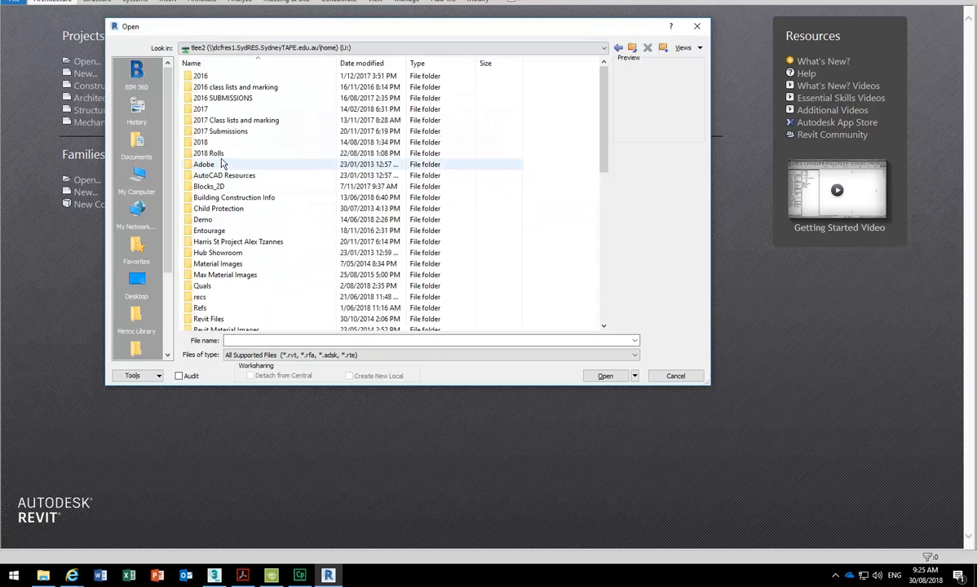
double_click(208, 141)
double_click(207, 143)
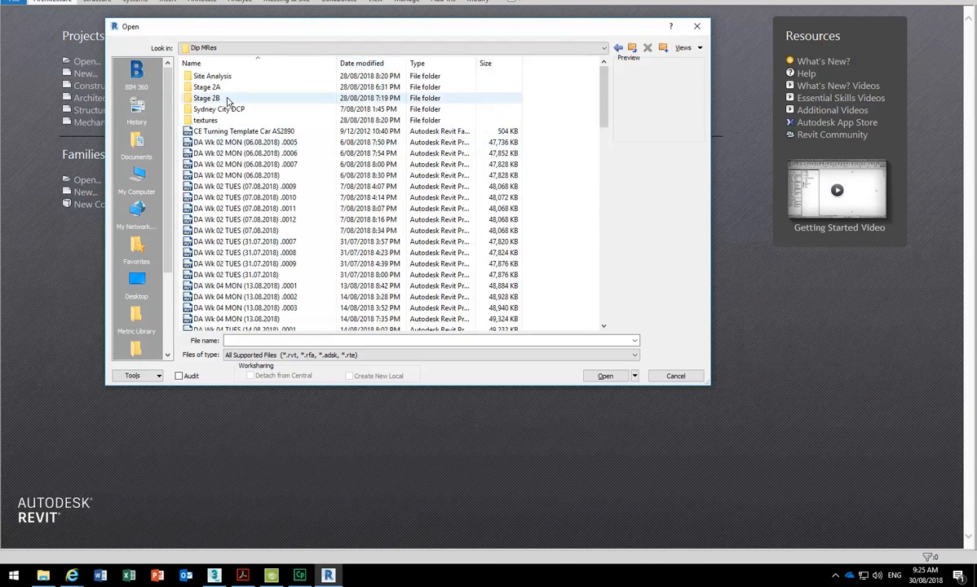
Sort the folder by date modified and open Glebe_Townhouse_Project v6, ignoring the unresolved reference.
click(365, 65)
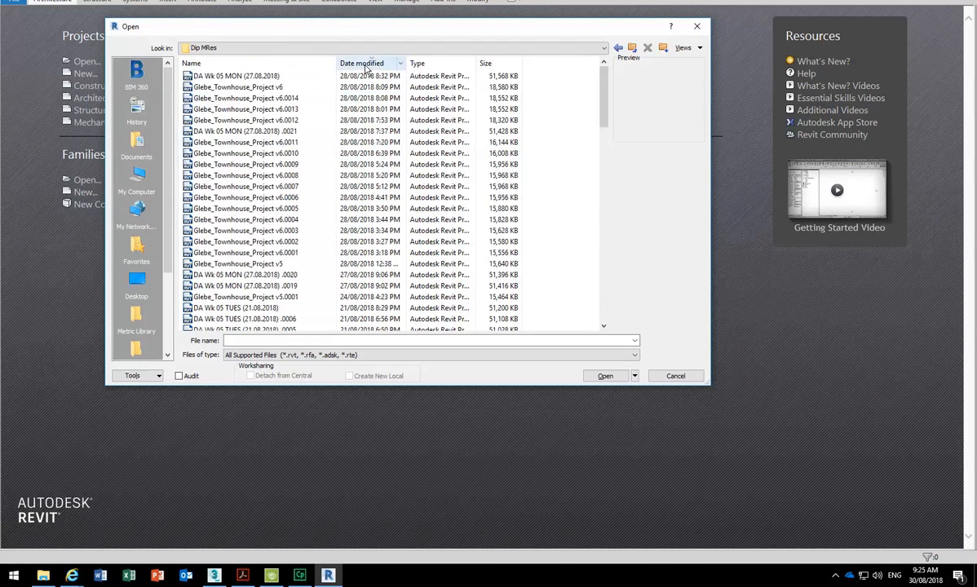
click(249, 88)
double_click(250, 88)
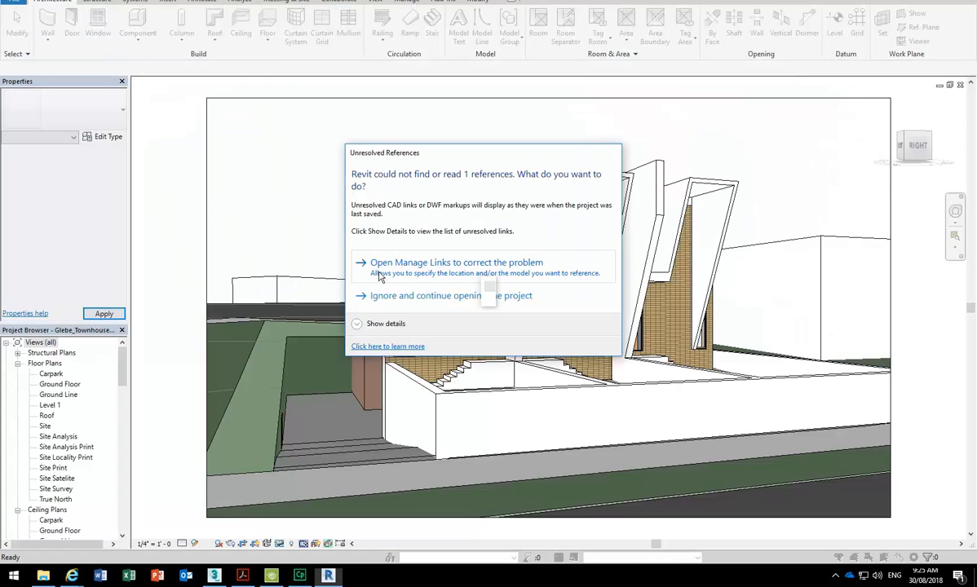
click(447, 295)
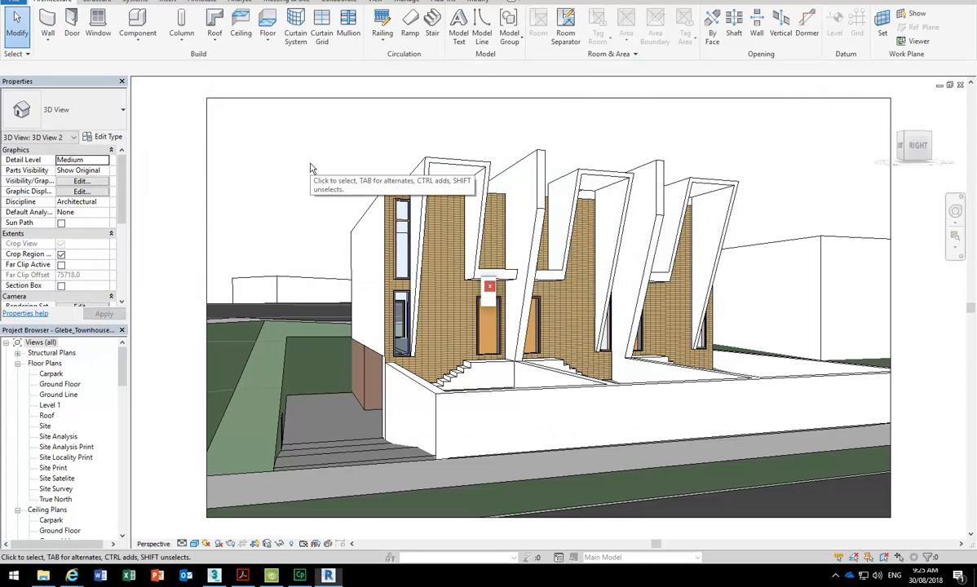
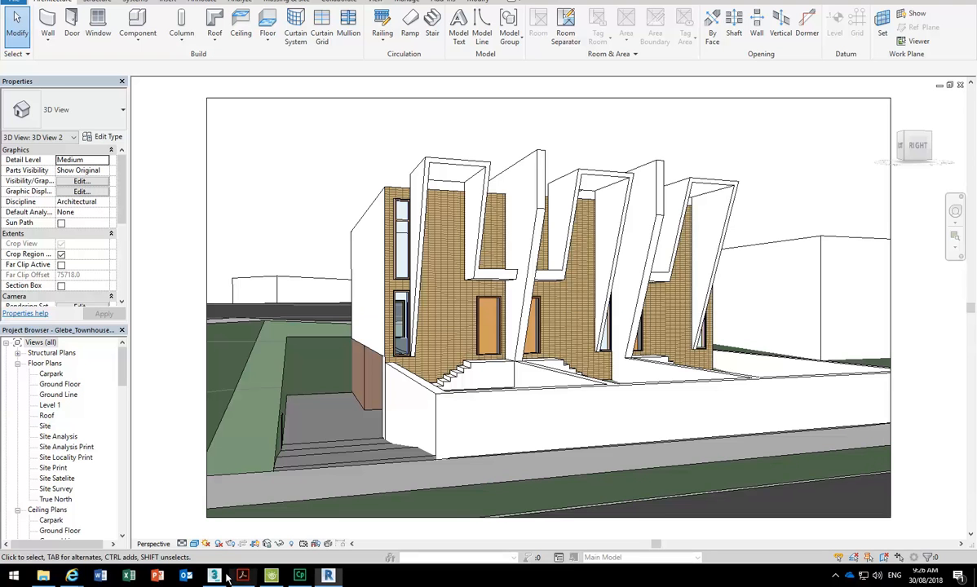
Switch back to 3ds Max, clear the selection and view the modelled buildings together.
key(alt+Tab)
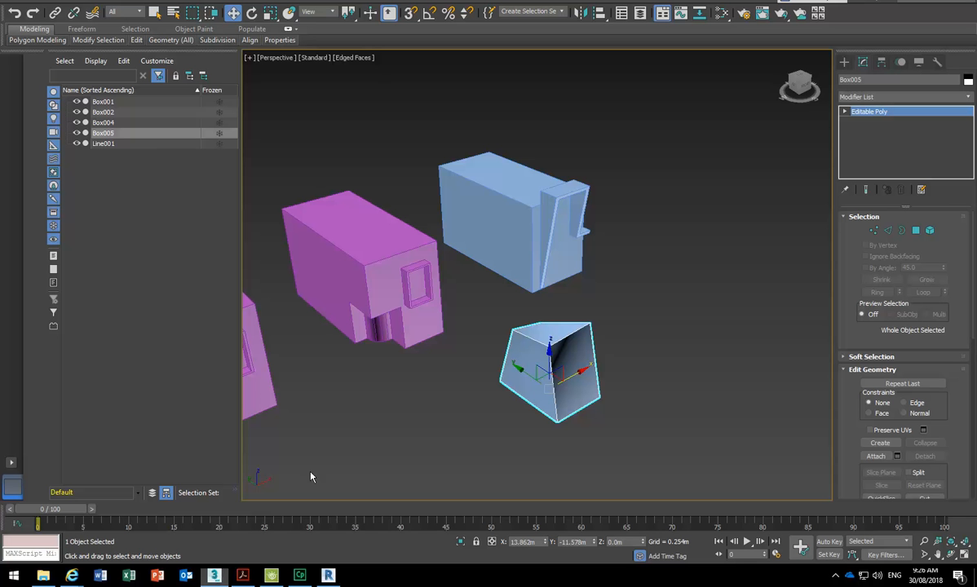
click(379, 414)
middle_drag(410, 397, 496, 398)
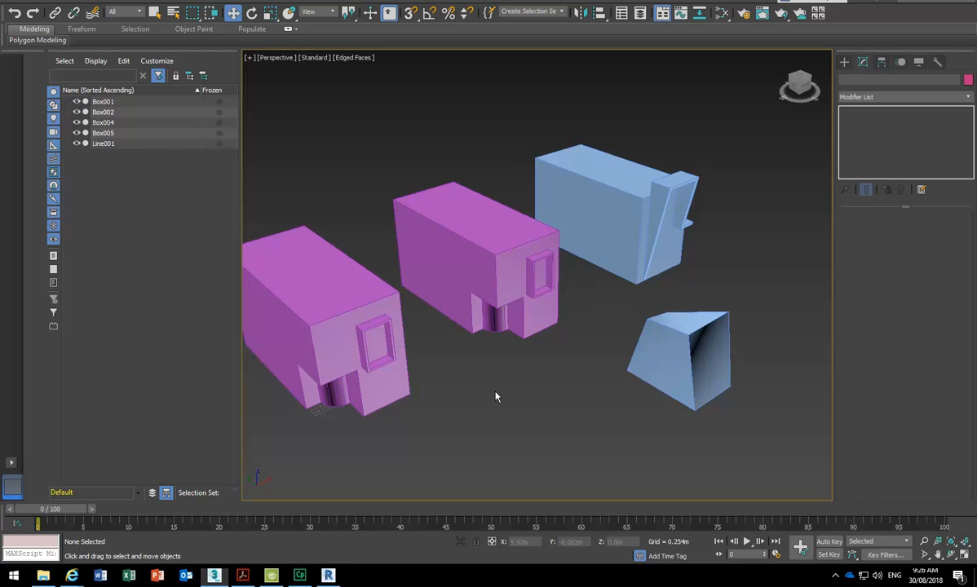
middle_drag(496, 397, 527, 396)
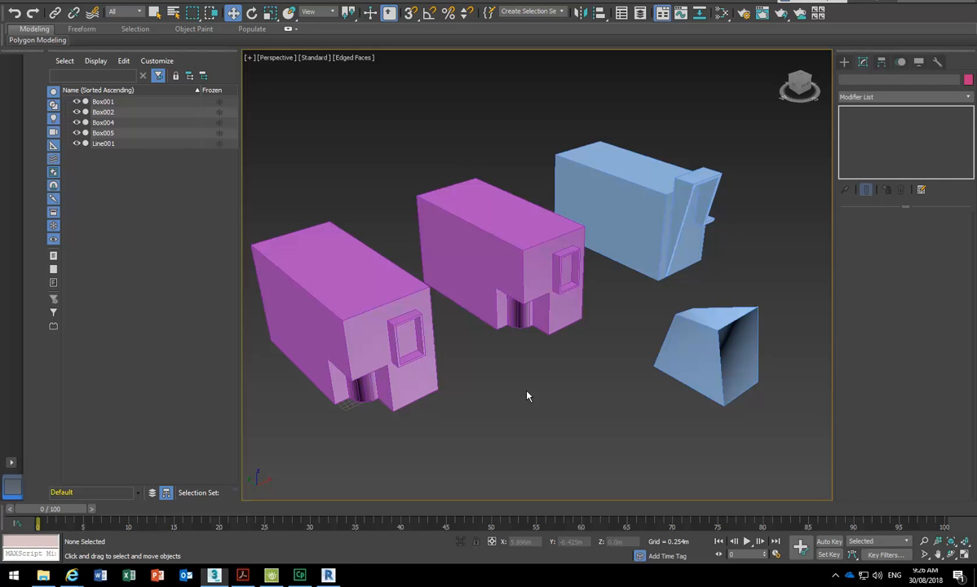
Select the distorted box, examine its corners at the Vertex level and return to the object level.
click(701, 358)
middle_drag(701, 358, 598, 359)
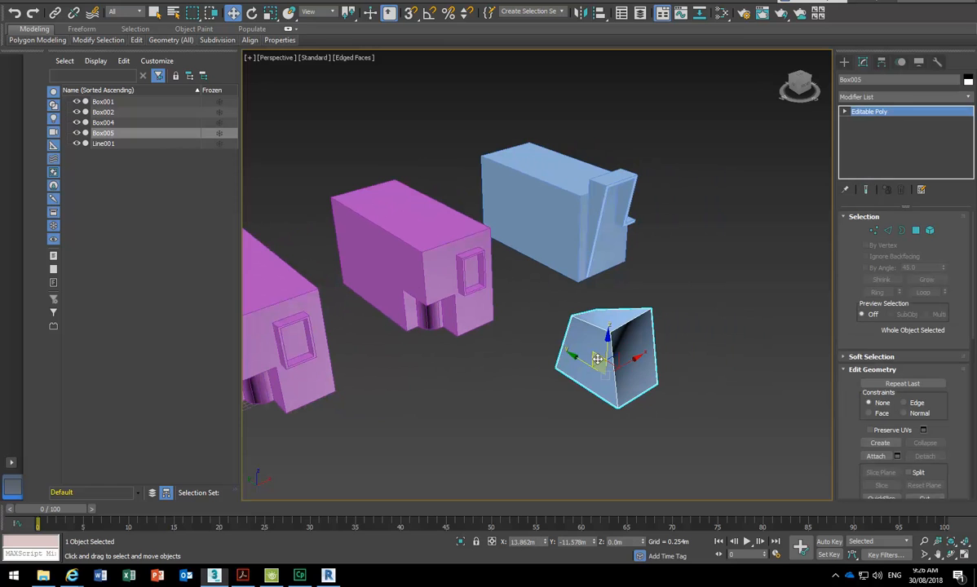
scroll(598, 359, up, 2)
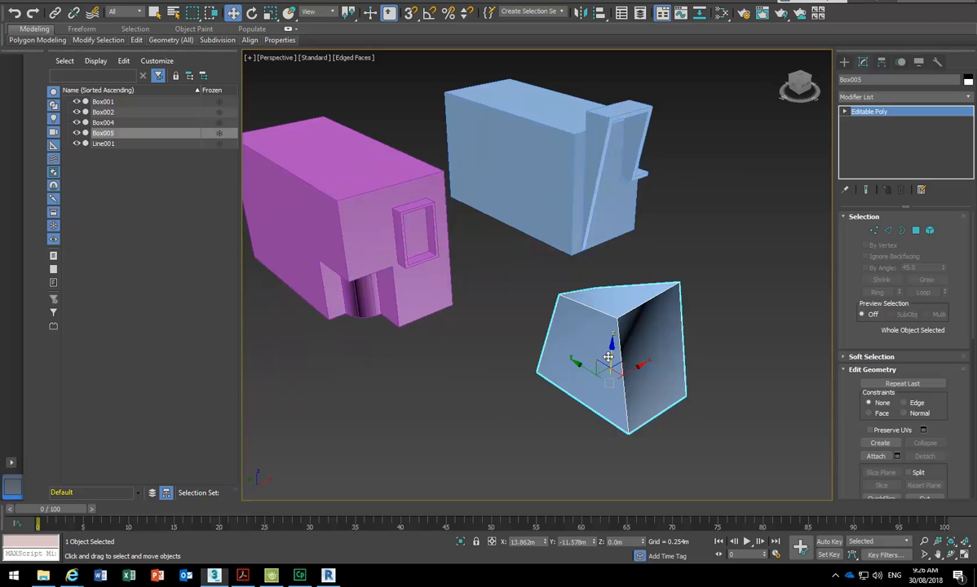
middle_drag(610, 358, 604, 363)
click(875, 232)
middle_drag(630, 284, 615, 286)
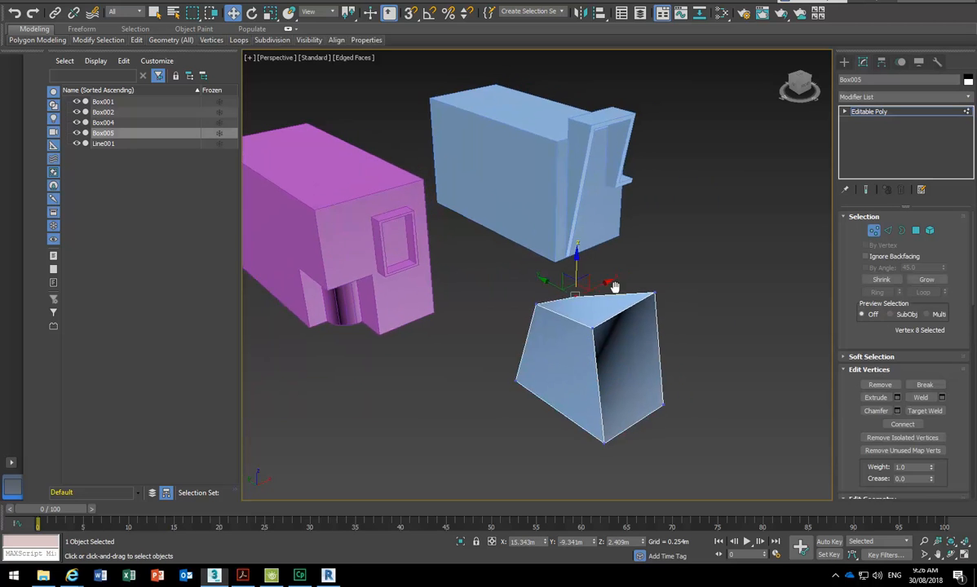
click(876, 232)
scroll(600, 235, down, 3)
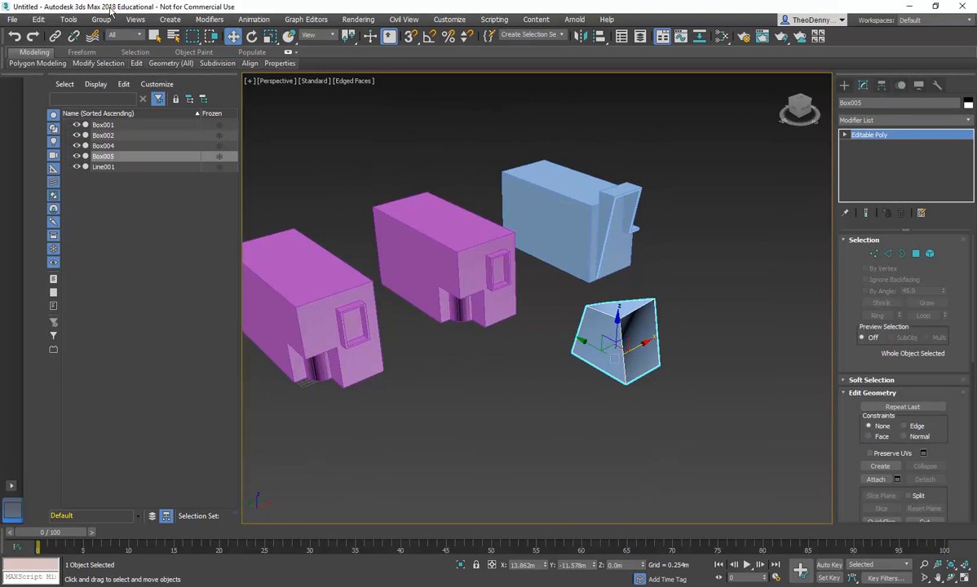
Enter the distorted box's Edge level, select its upper front edge, widen the command area and expand the Editable Poly sub-object list.
middle_drag(607, 287, 590, 308)
scroll(587, 286, up, 3)
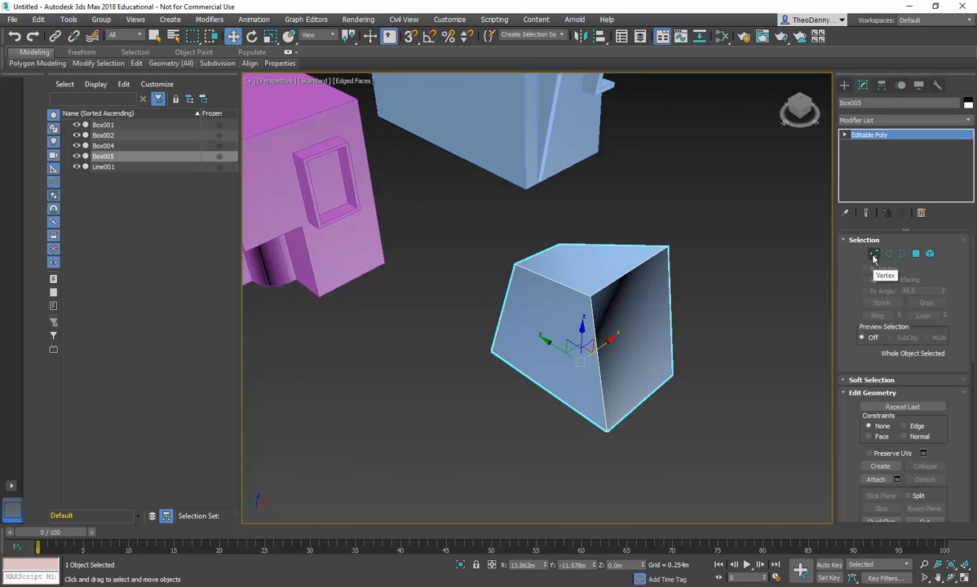
click(889, 254)
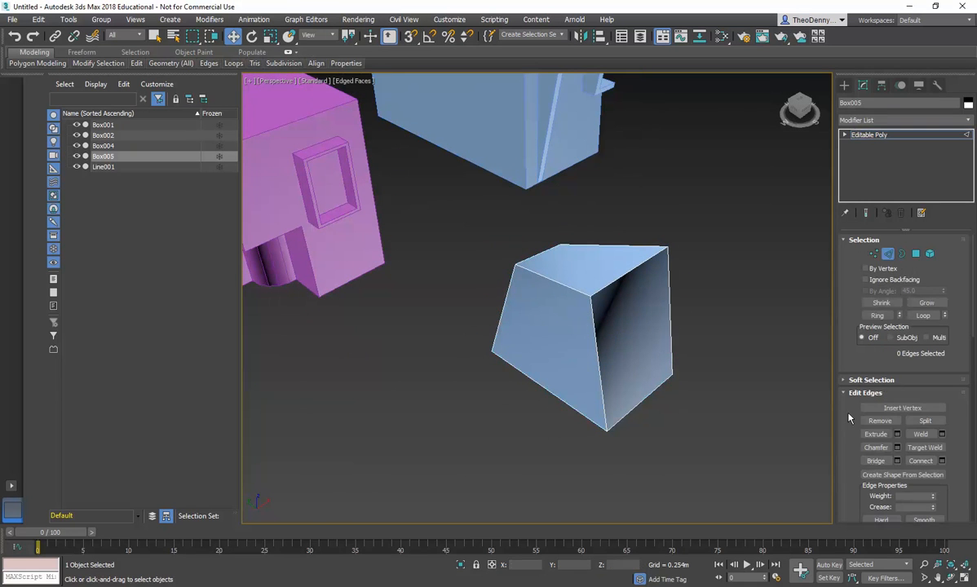
scroll(848, 419, down, 15)
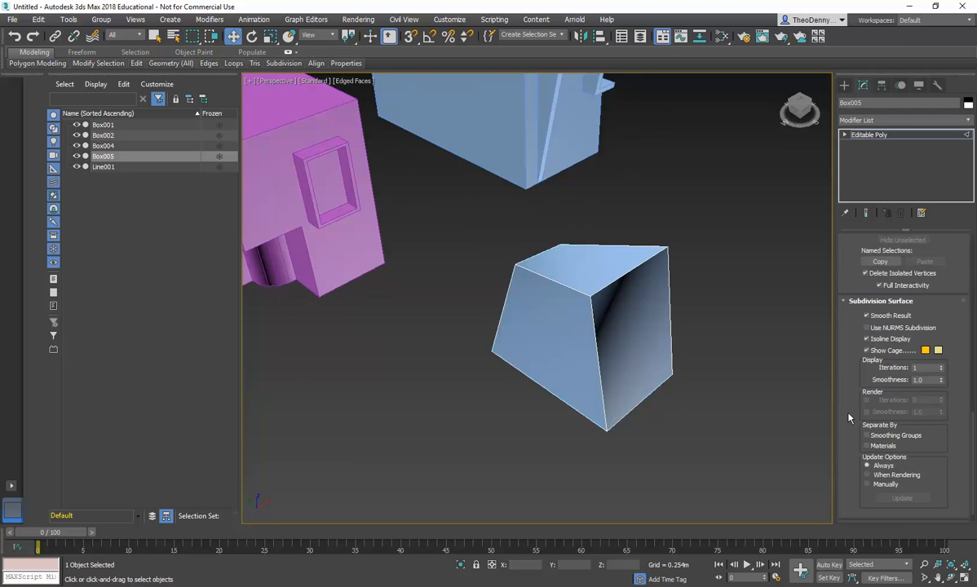
scroll(848, 418, down, 1)
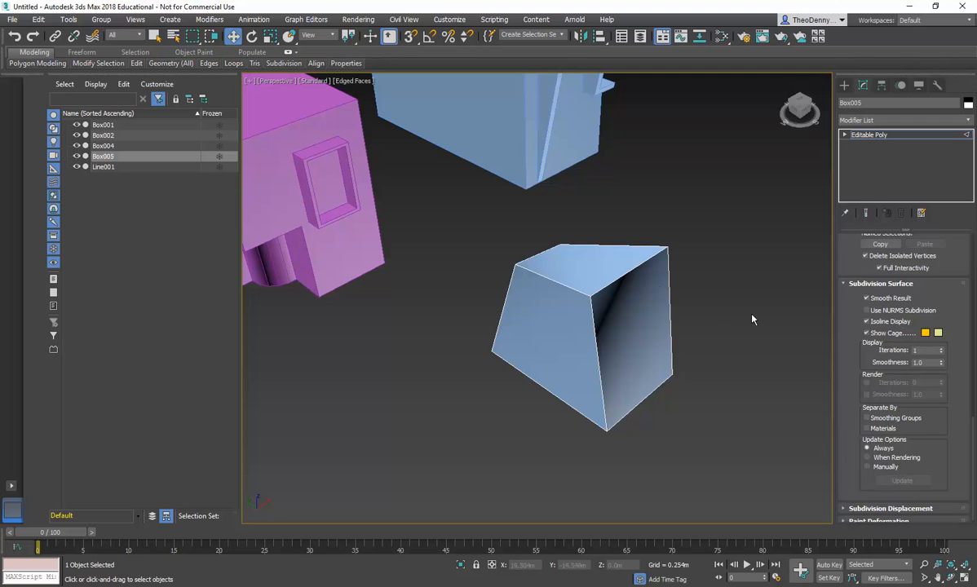
click(625, 275)
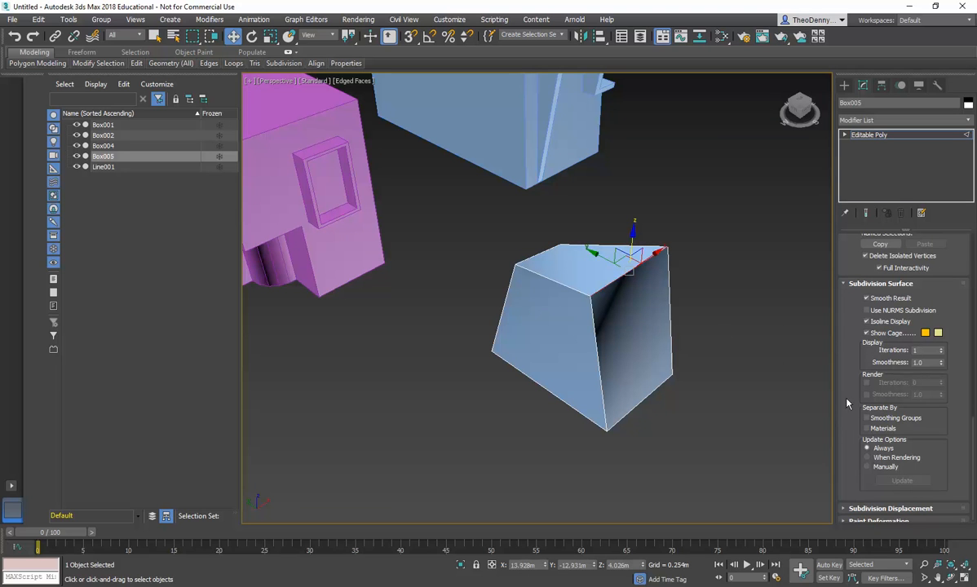
scroll(844, 337, up, 10)
scroll(843, 337, down, 6)
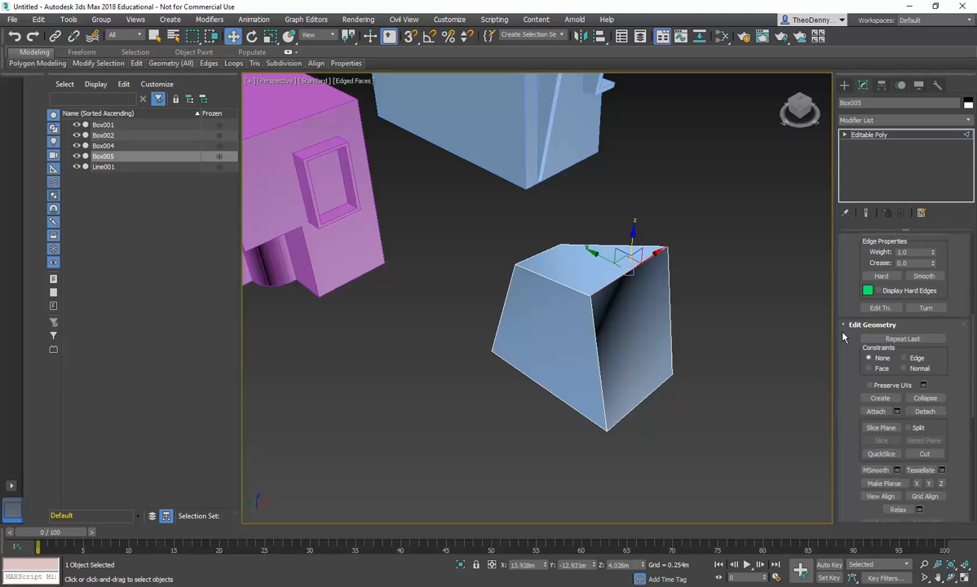
drag(835, 342, 766, 340)
click(777, 134)
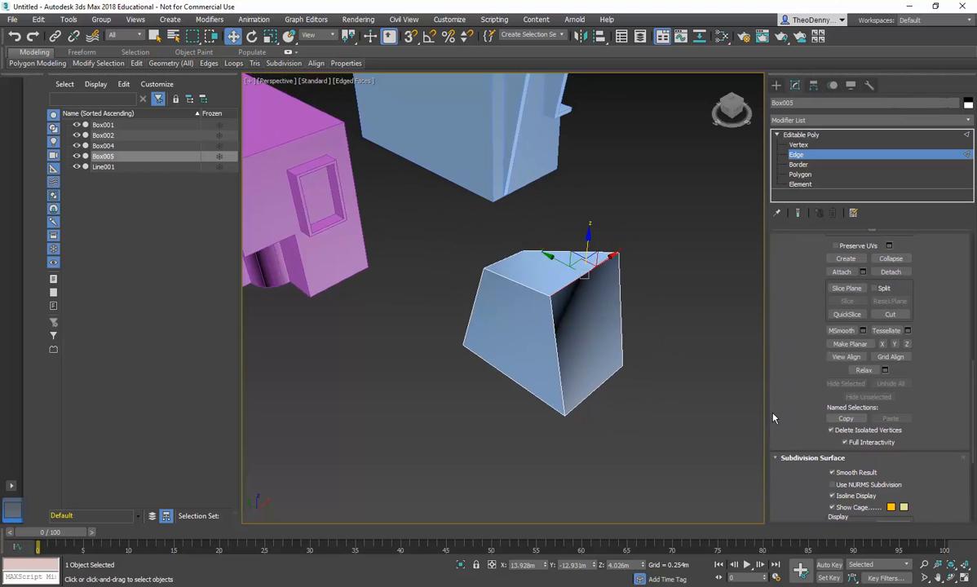
Enable Subdivision Displacement on the box and raise its subdivision surface display iterations to 10.
scroll(774, 419, down, 5)
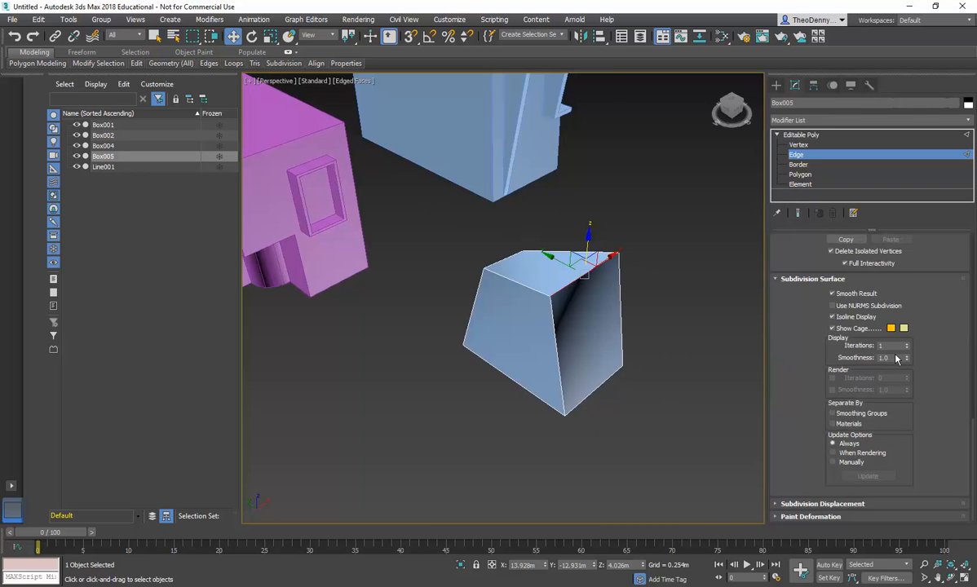
click(776, 504)
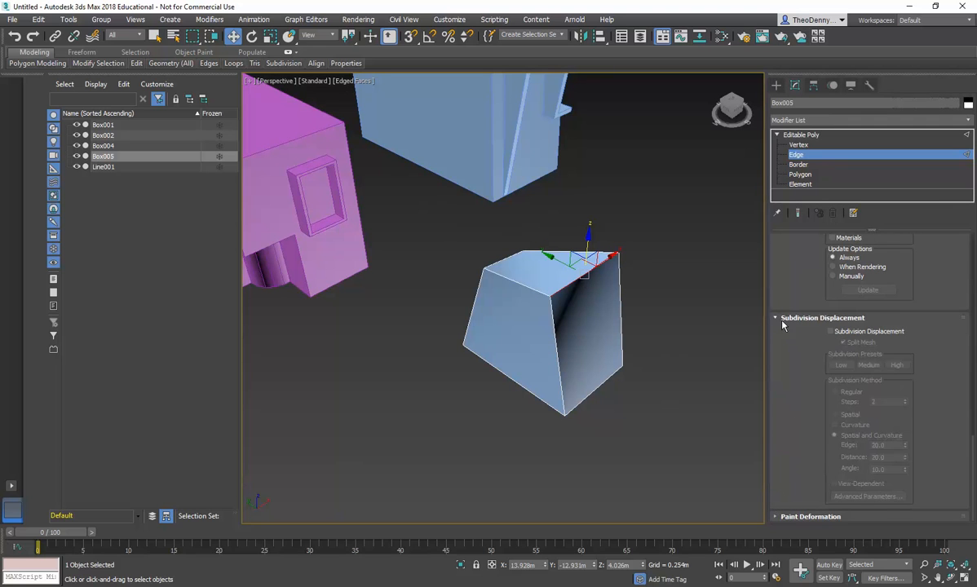
click(832, 331)
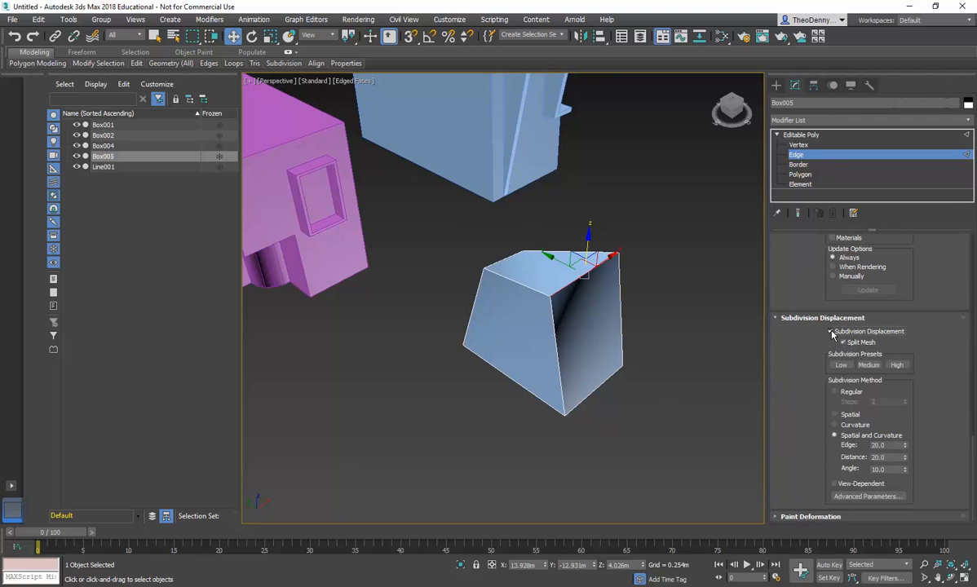
scroll(781, 327, up, 5)
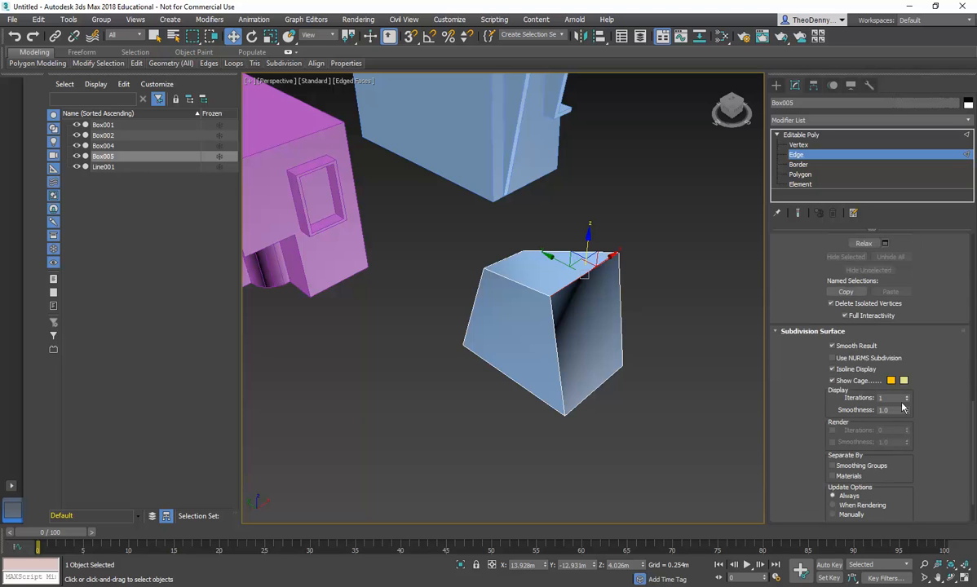
drag(907, 398, 906, 389)
Select all edges of the distorted box and set their weight to 0.93 and crease to 0.18.
click(470, 241)
drag(596, 388, 674, 456)
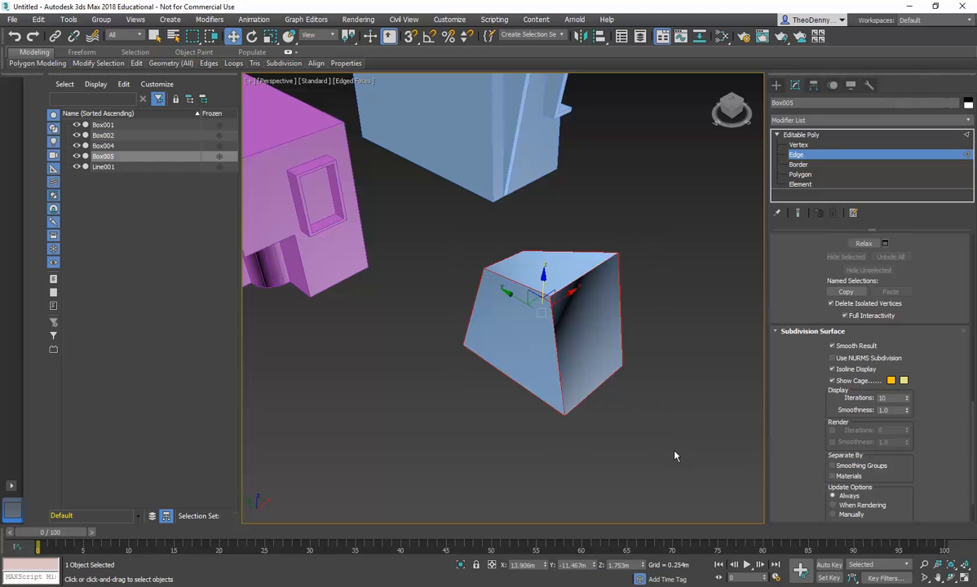
click(908, 400)
scroll(810, 322, up, 10)
scroll(810, 322, up, 3)
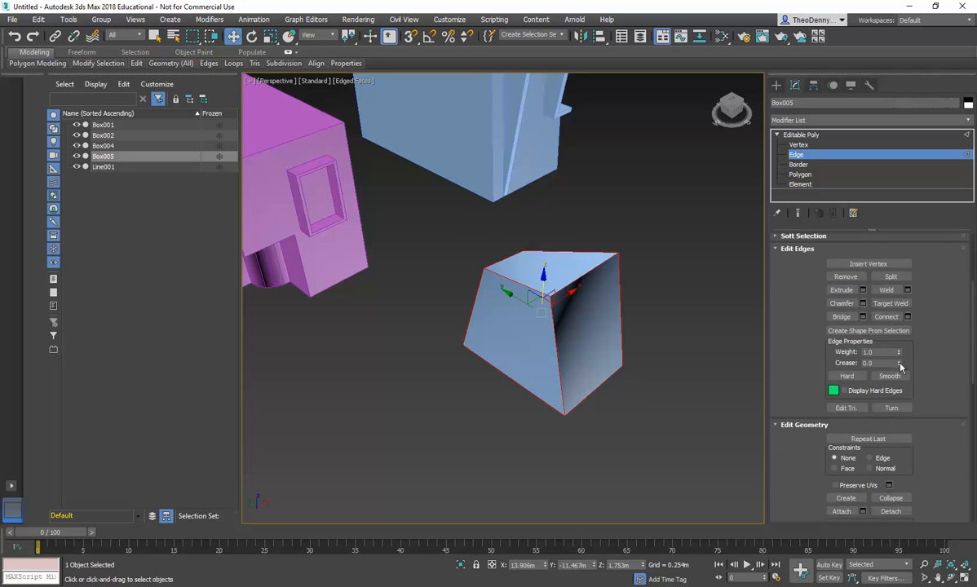
drag(899, 362, 898, 359)
Add an OpenSubdiv modifier to the distorted box and set its iterations to 4.
click(968, 120)
drag(970, 236, 971, 262)
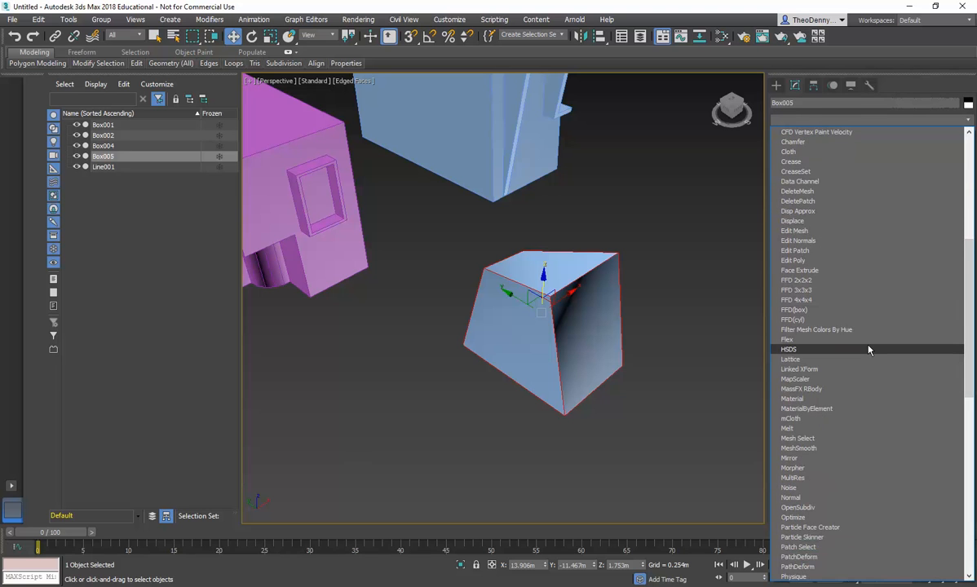
scroll(865, 359, down, 3)
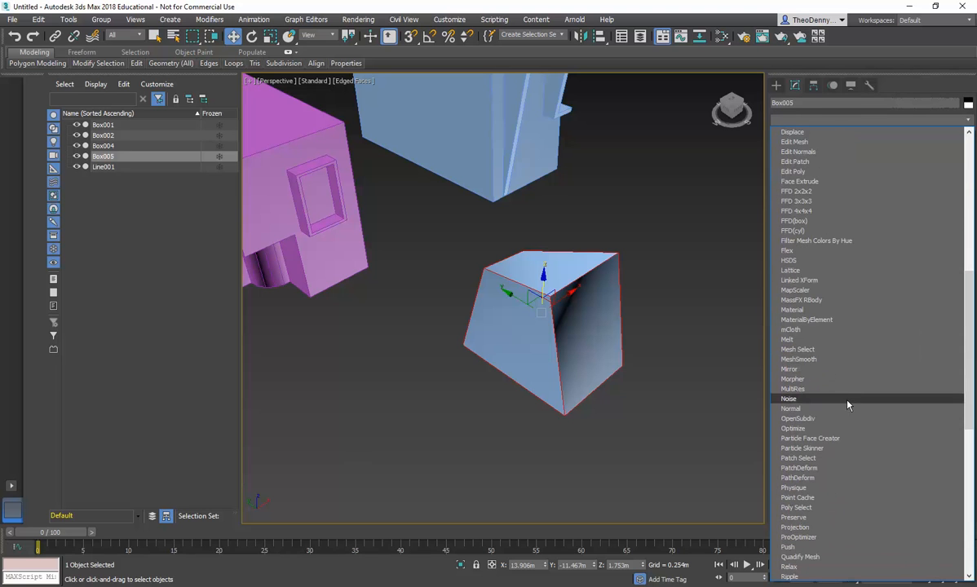
click(798, 418)
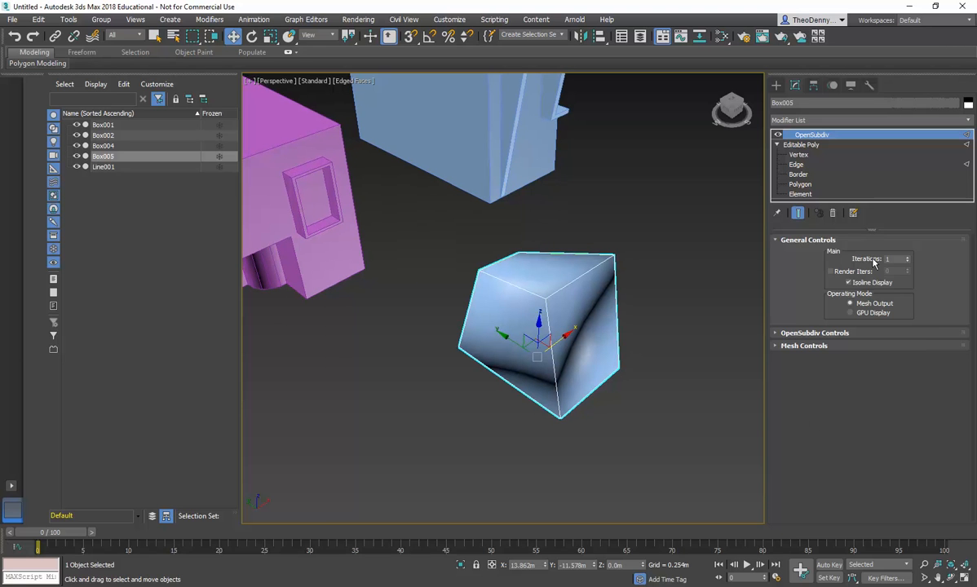
click(907, 257)
click(907, 257)
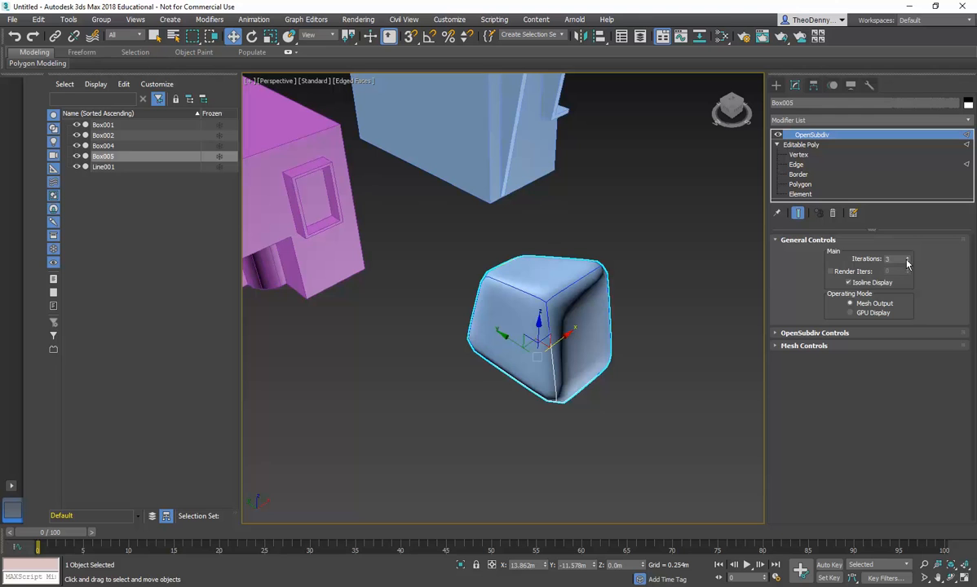
click(907, 257)
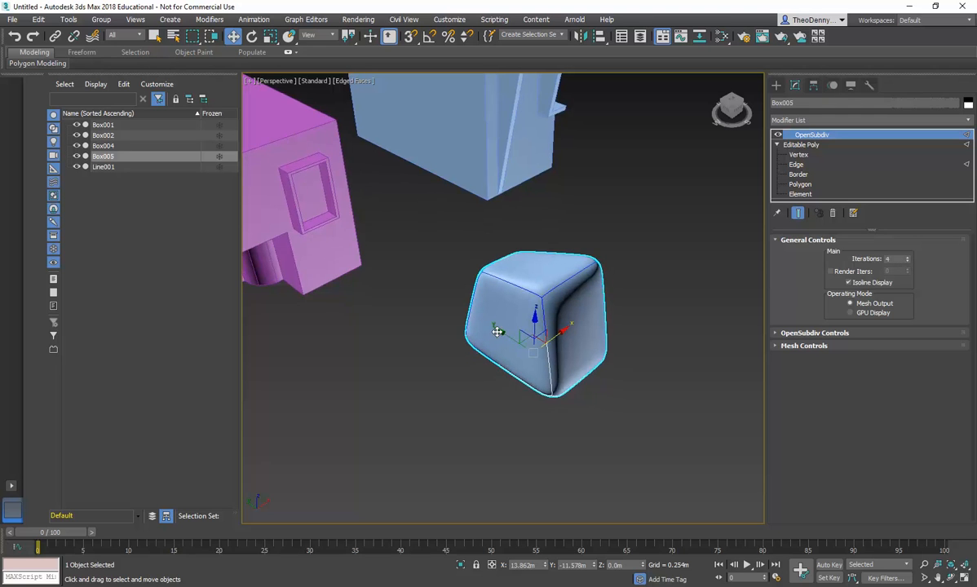
Return to the box's Edge level with the end result shown and set the edges' crease to 0.13.
scroll(498, 332, up, 2)
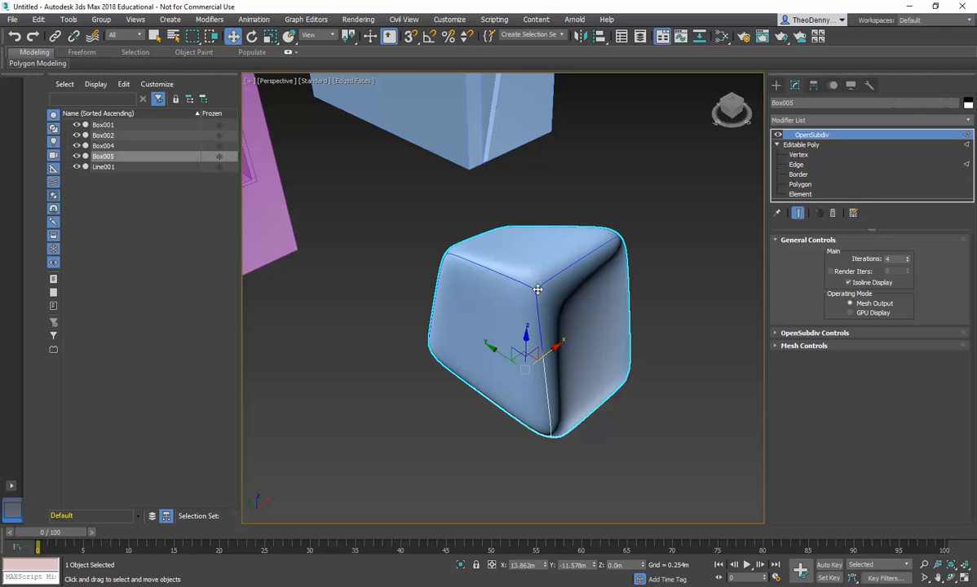
click(797, 164)
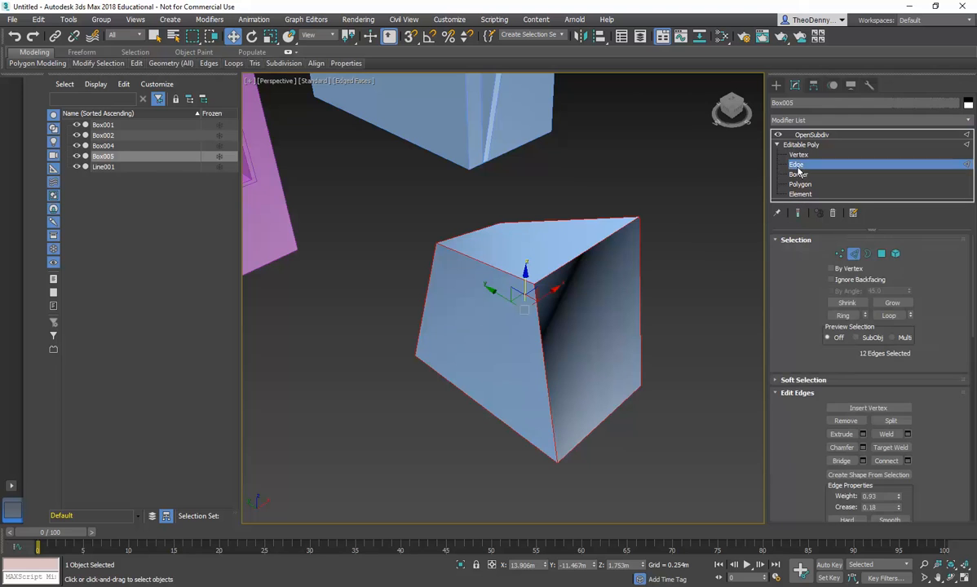
click(798, 213)
scroll(790, 405, down, 4)
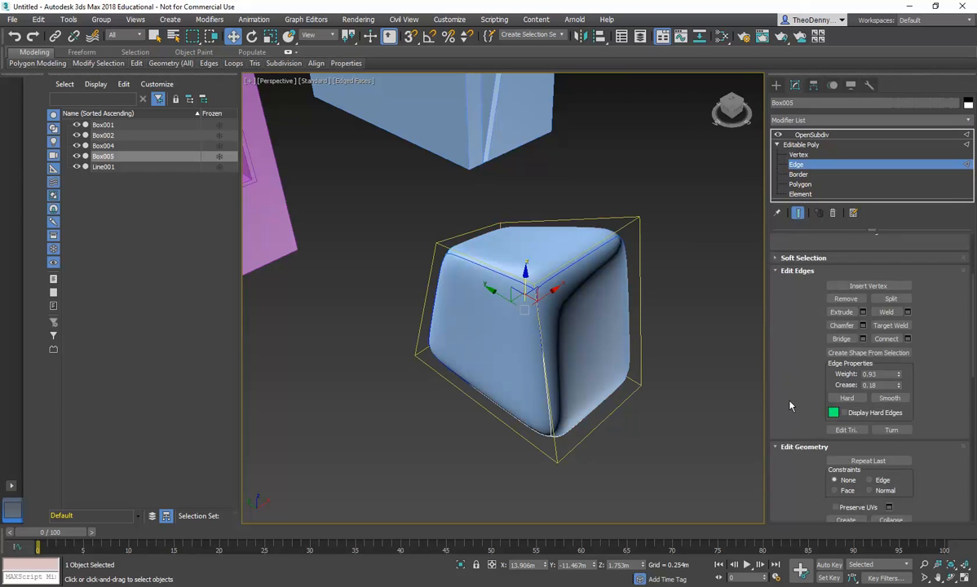
mouse_move(899, 337)
mouse_down()
mouse_move(899, 326)
mouse_move(900, 347)
mouse_move(901, 333)
mouse_up()
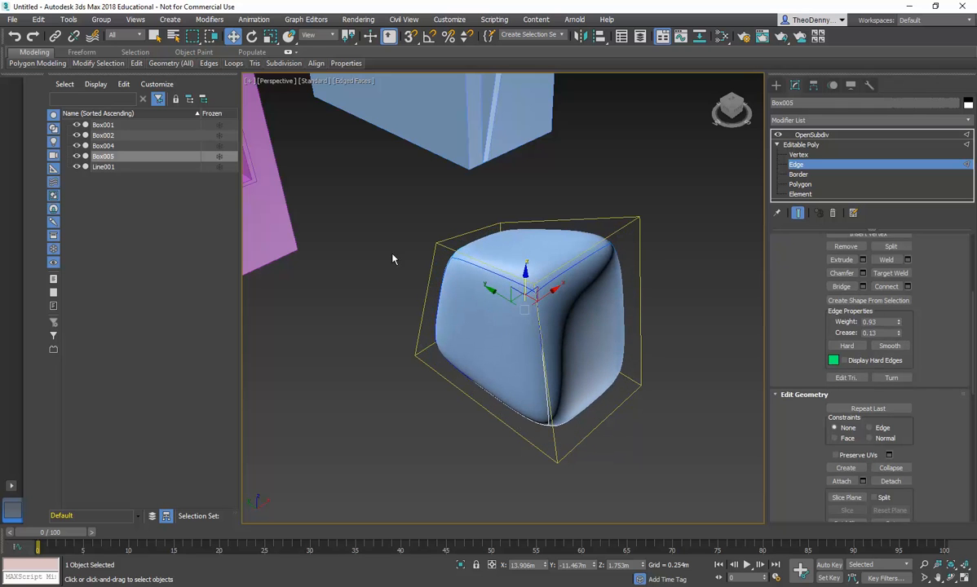
Leave the Edge level, deselect the box and examine its smoothed shape up close.
middle_drag(503, 269, 492, 269)
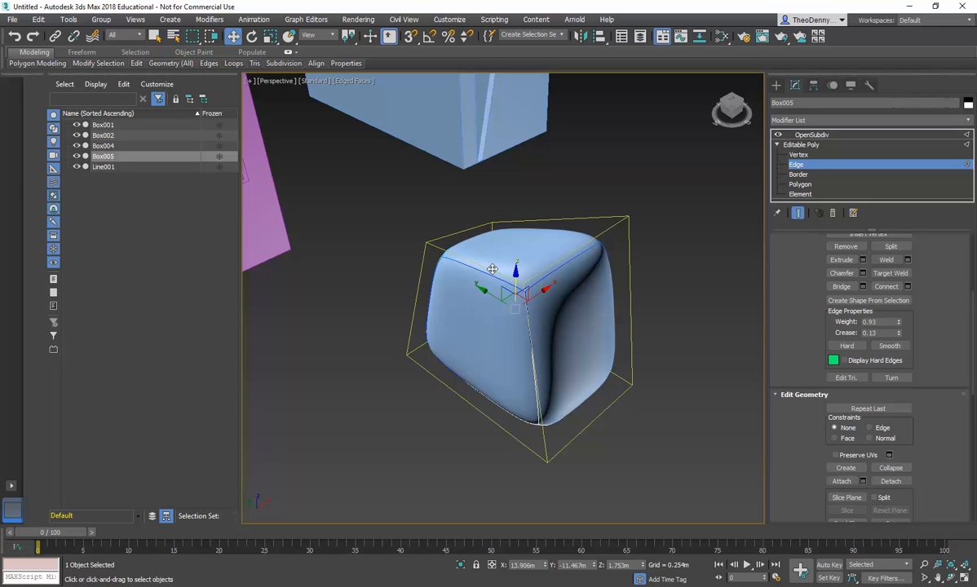
click(800, 145)
click(431, 236)
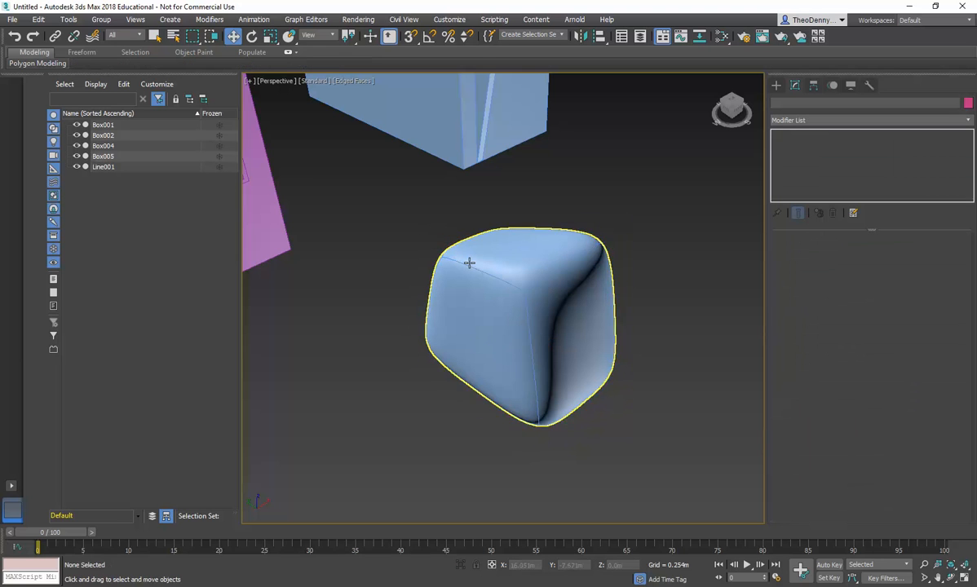
scroll(469, 262, up, 3)
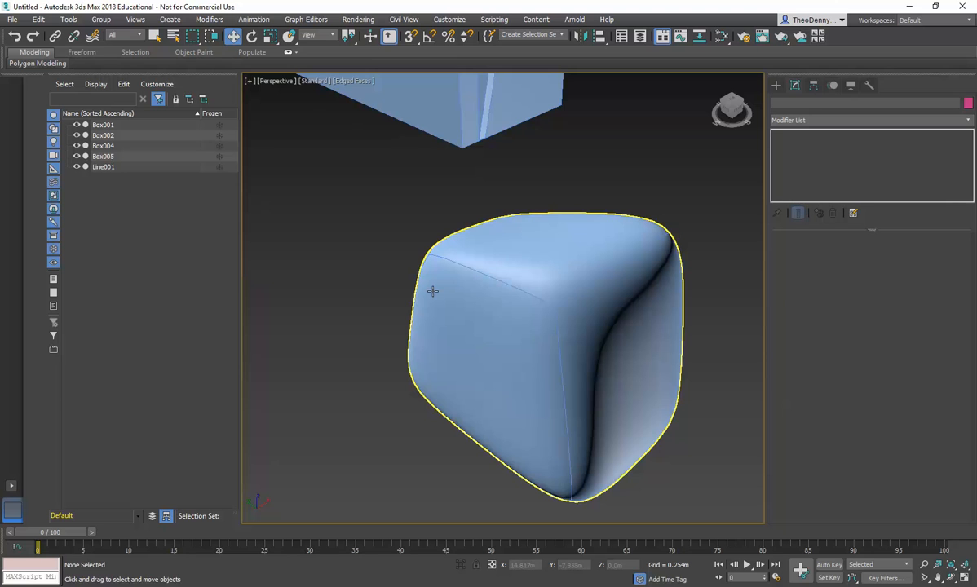
scroll(432, 291, down, 2)
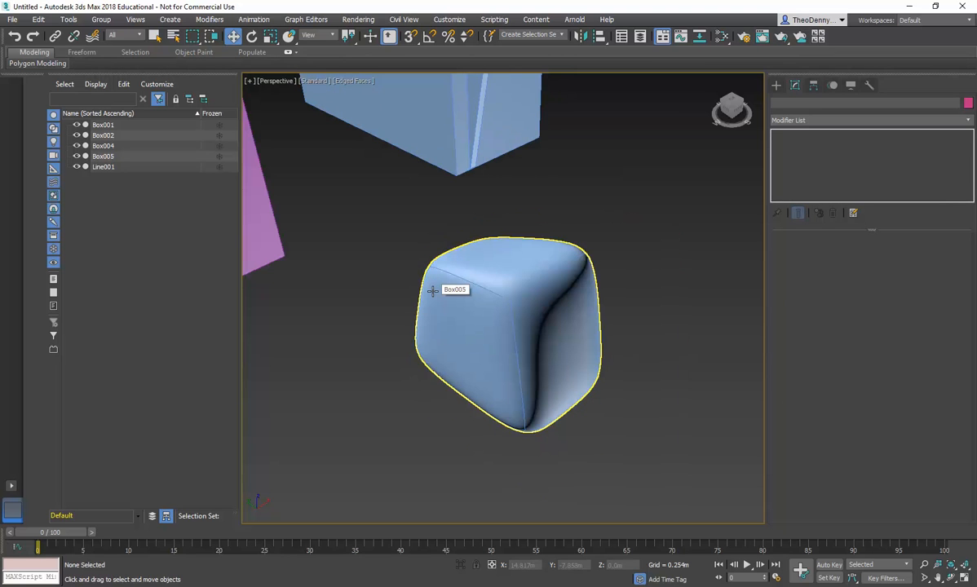
scroll(433, 290, down, 6)
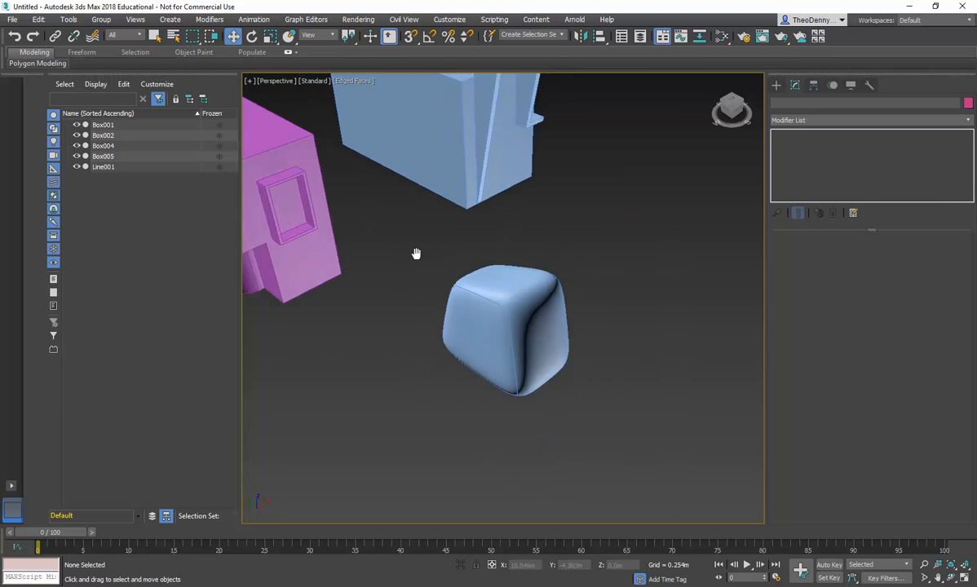
Narrow the command area and view the smoothed box together with the three buildings, leaving nothing selected.
middle_drag(458, 301, 626, 368)
scroll(494, 361, up, 2)
scroll(530, 367, up, 3)
click(627, 367)
mouse_move(541, 404)
alt+middle_down()
mouse_move(524, 395)
mouse_move(528, 367)
mouse_move(537, 392)
alt+middle_up()
scroll(528, 367, up, 3)
scroll(529, 368, down, 3)
drag(767, 377, 865, 363)
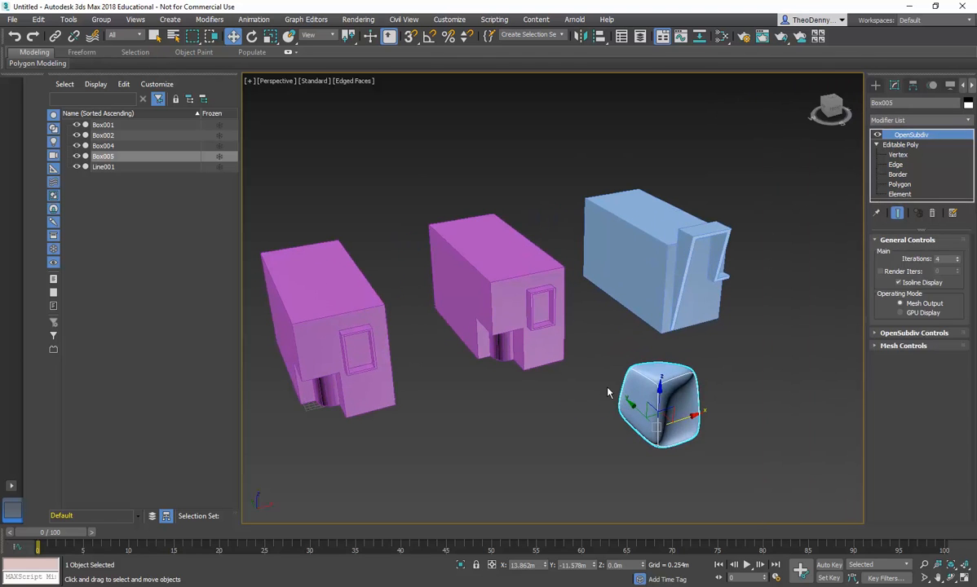
click(593, 343)
middle_drag(593, 343, 601, 353)
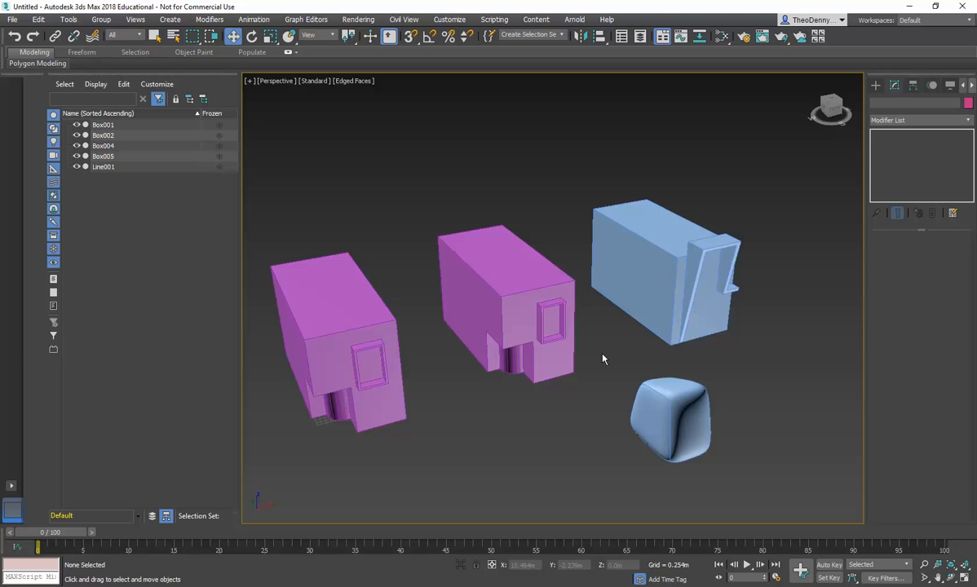
click(649, 390)
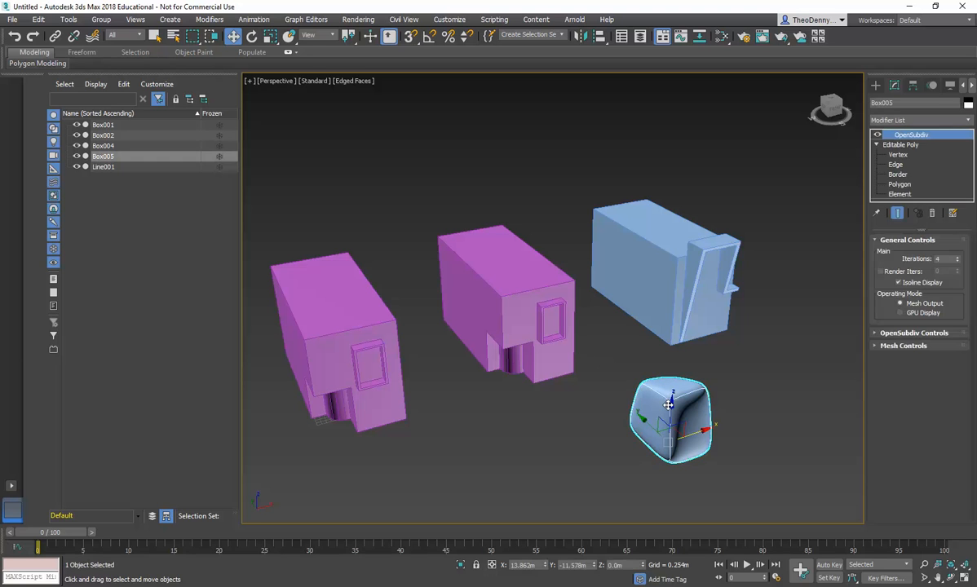
click(650, 362)
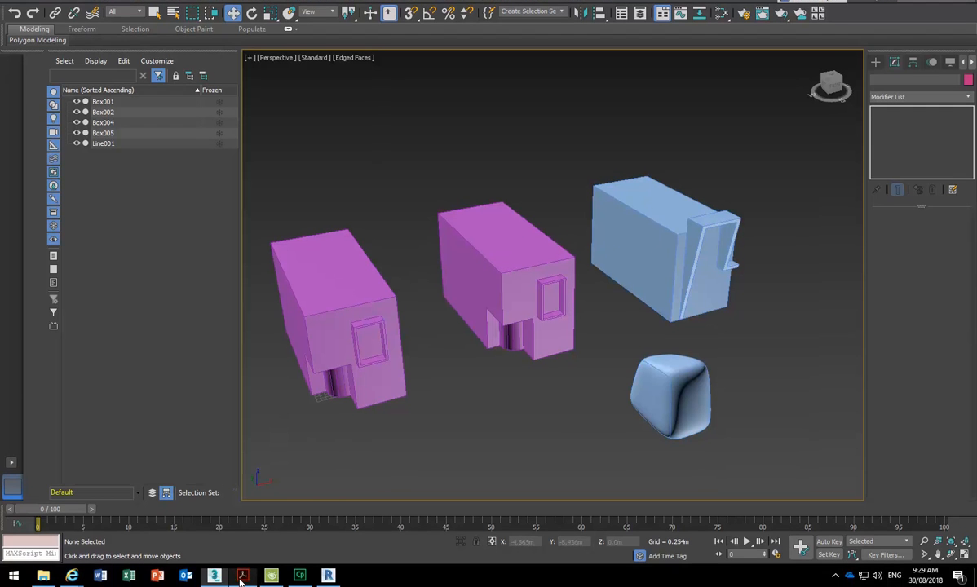
Switch to the tutorial PDF in Acrobat, dismiss the reading-options dialog and find the rendered image of the two towers ending the Boolean tutorial.
click(242, 580)
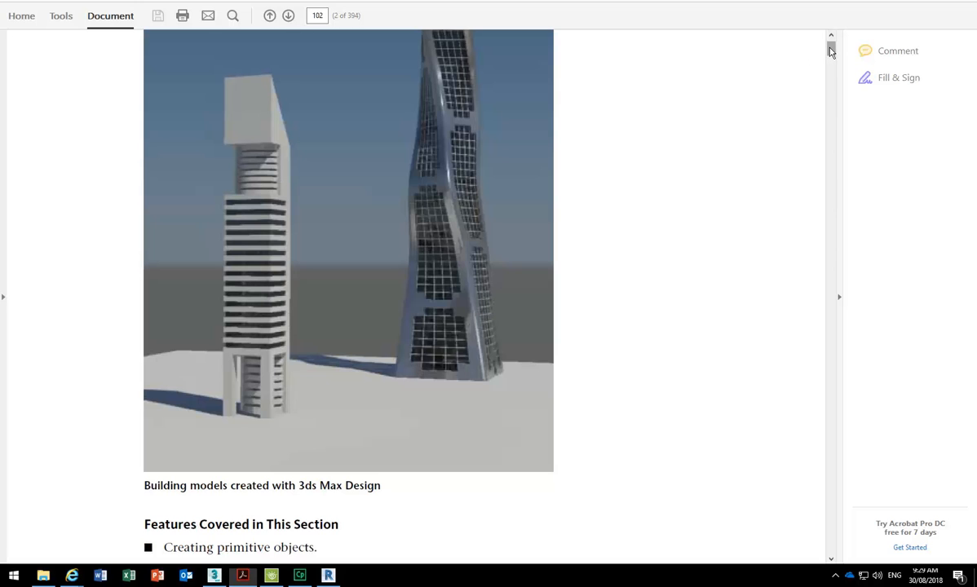
drag(832, 51, 831, 198)
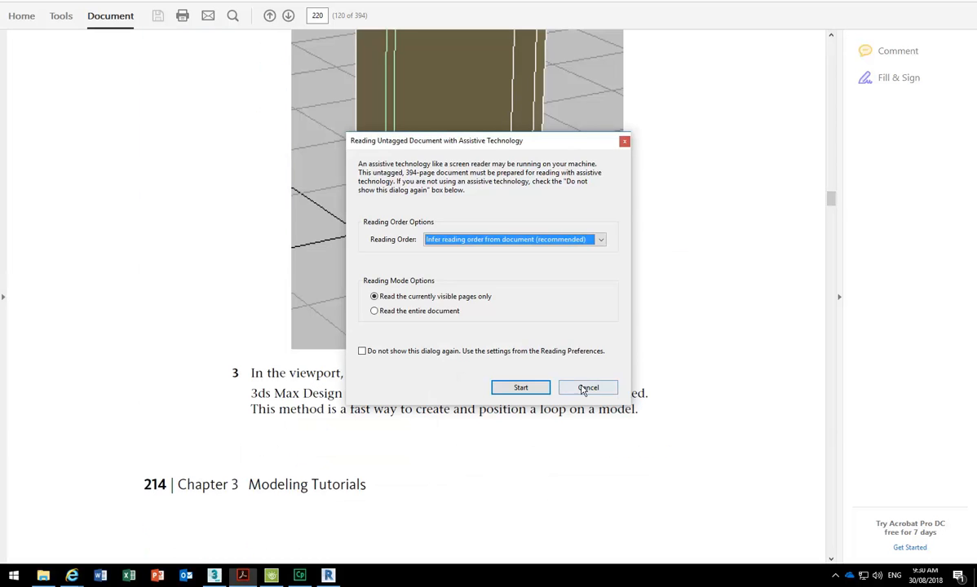
click(584, 390)
mouse_move(832, 199)
mouse_down()
mouse_move(832, 171)
mouse_move(834, 179)
mouse_up()
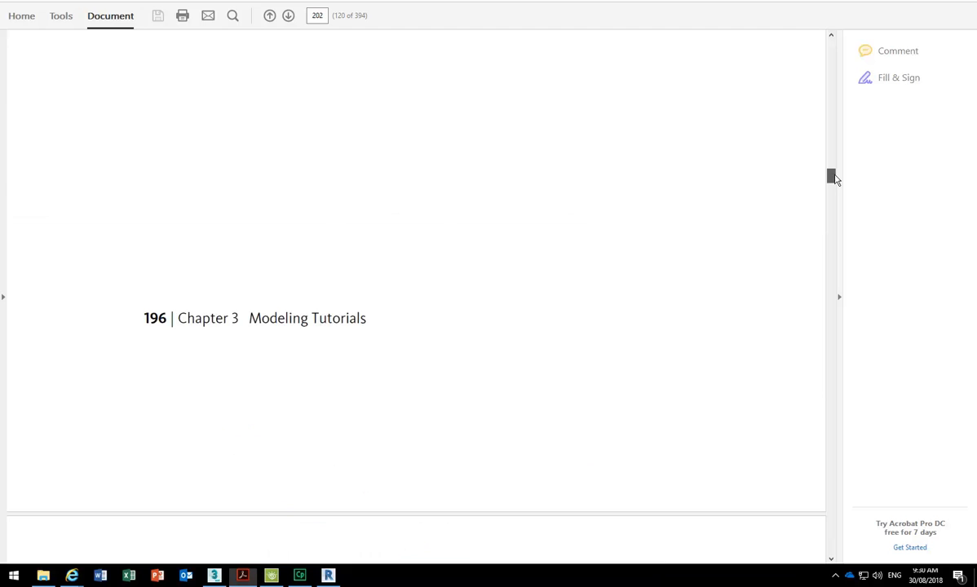
scroll(602, 230, up, 5)
scroll(602, 232, up, 10)
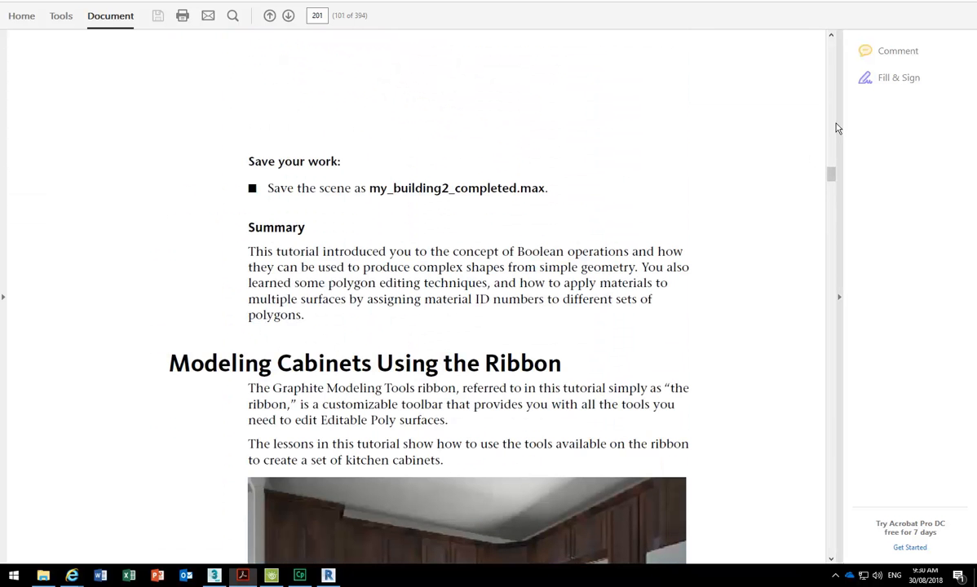
scroll(832, 126, up, 5)
scroll(482, 264, up, 5)
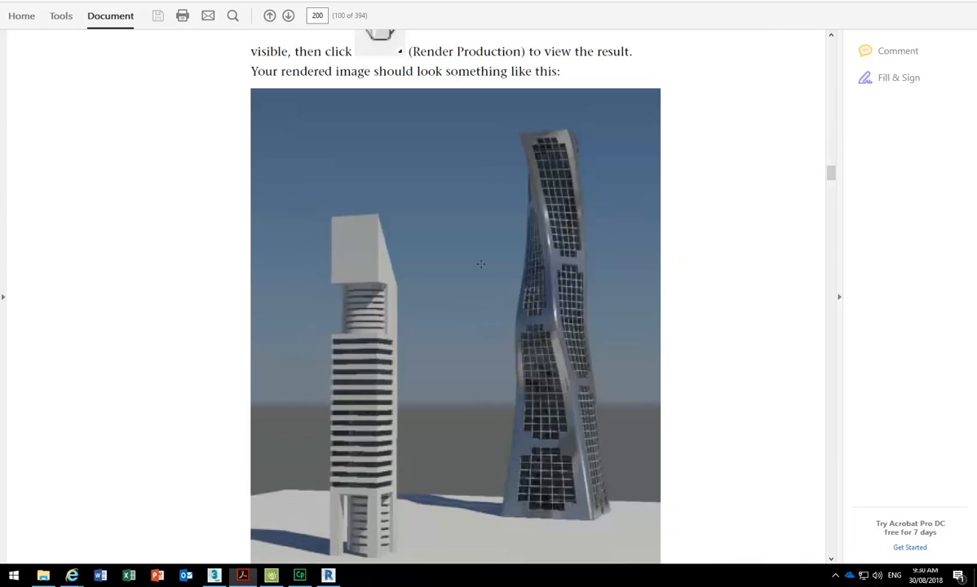
Examine the introduction and kitchen image of the "Modeling Cabinets Using the Ribbon" tutorial.
scroll(482, 263, down, 1)
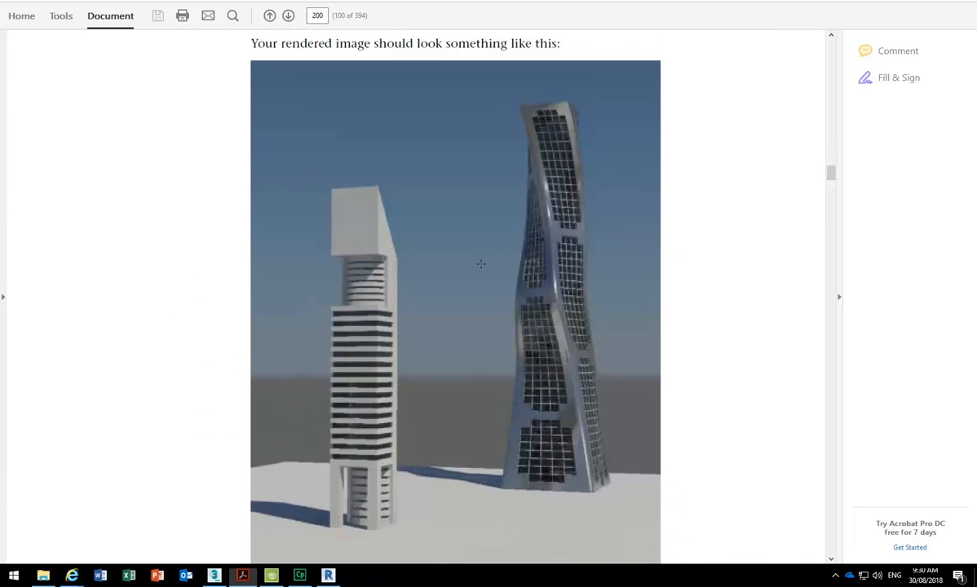
scroll(482, 263, down, 10)
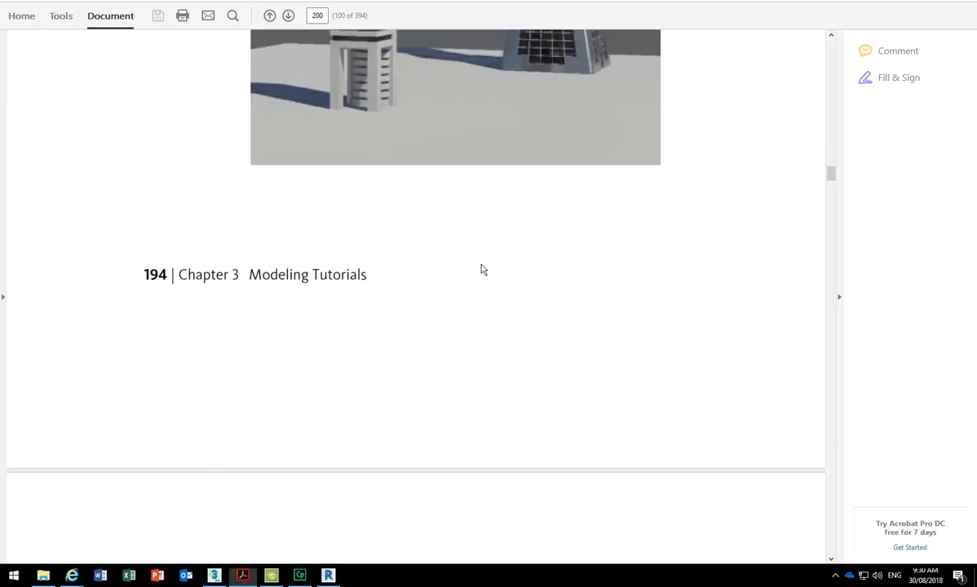
scroll(481, 264, down, 2)
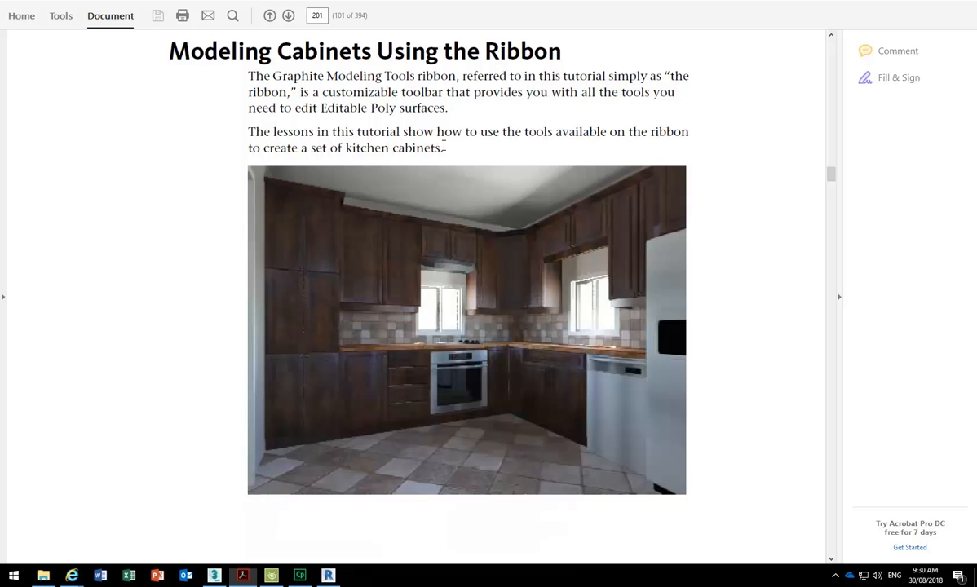
Go back to the rendered image of the two towers and switch to the classroom management app showing the student computers.
click(832, 36)
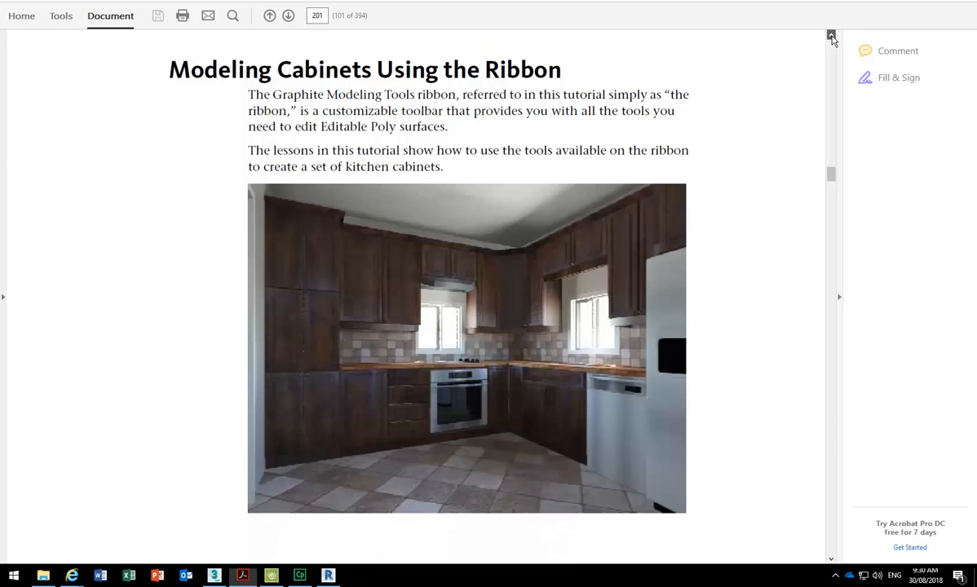
click(833, 37)
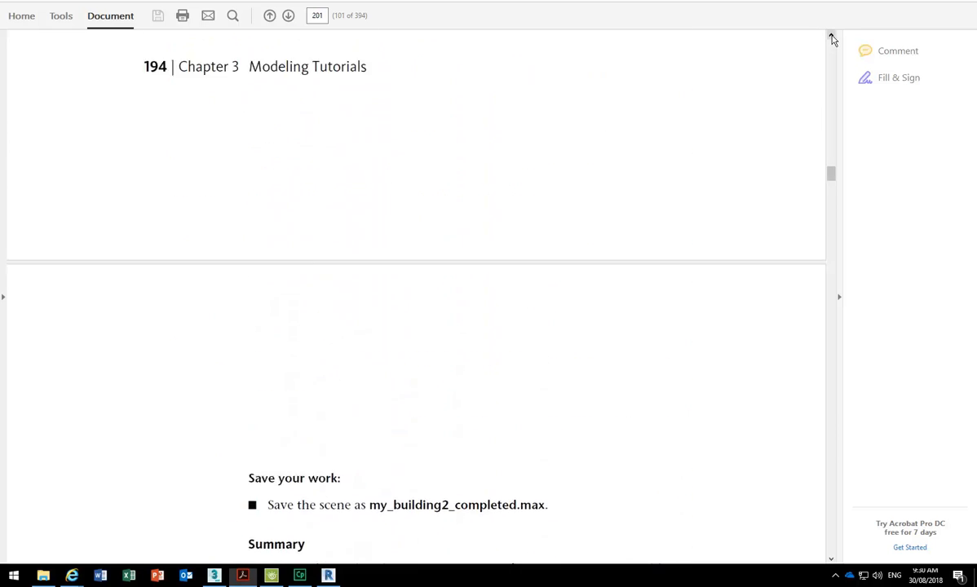
click(832, 37)
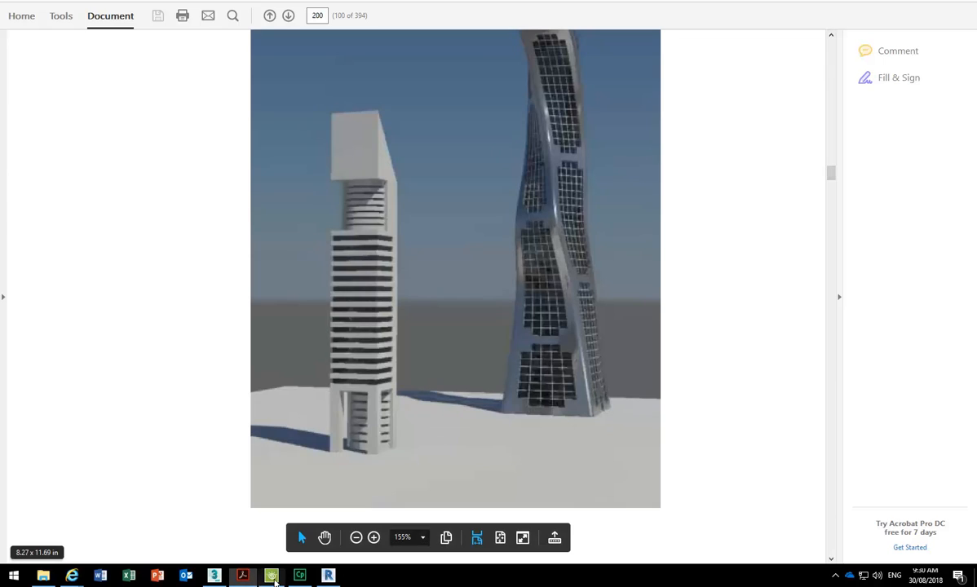
click(272, 576)
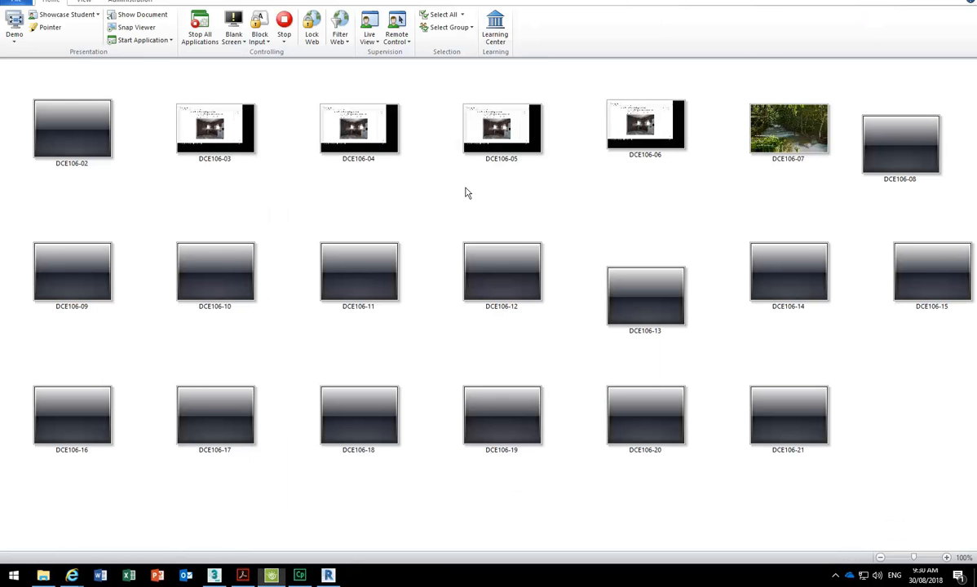